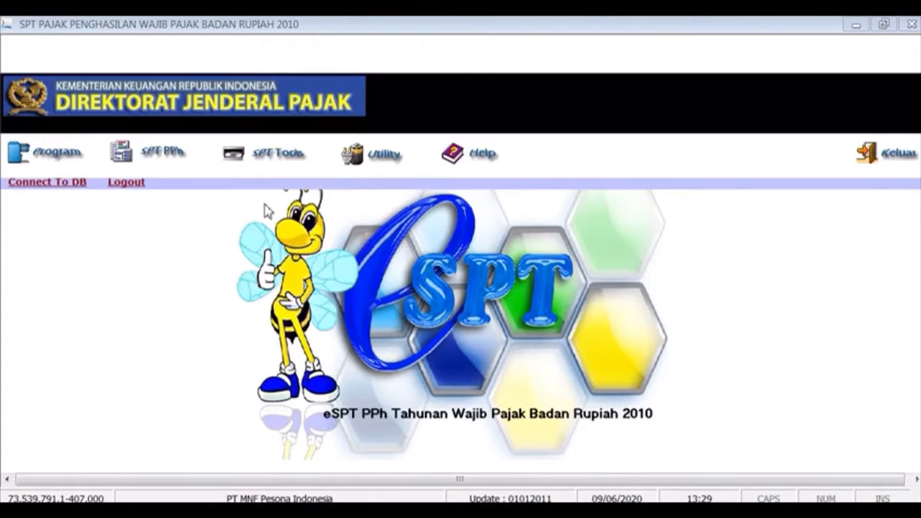
- Open the Daftar Penyusutan dan Amortisasi Fiskal special attachment and start a new asset entry
click(129, 142)
mouse_move(196, 191)
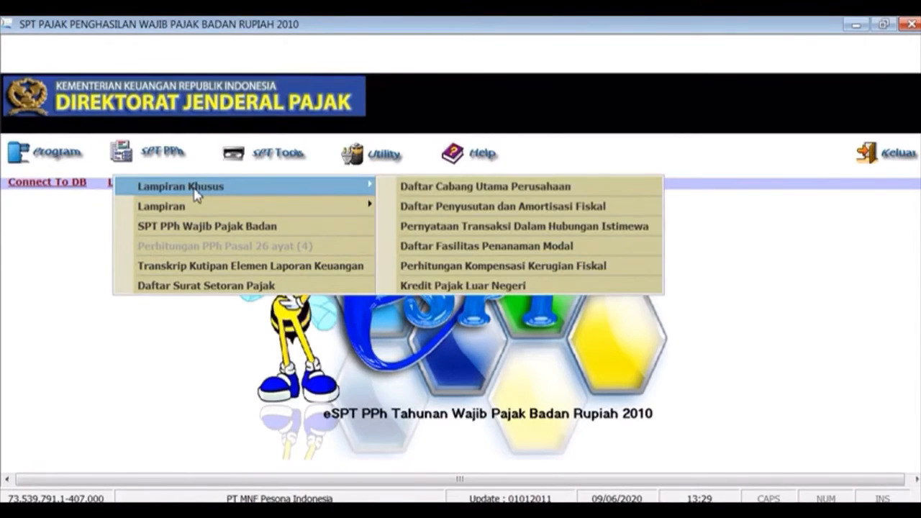
click(414, 207)
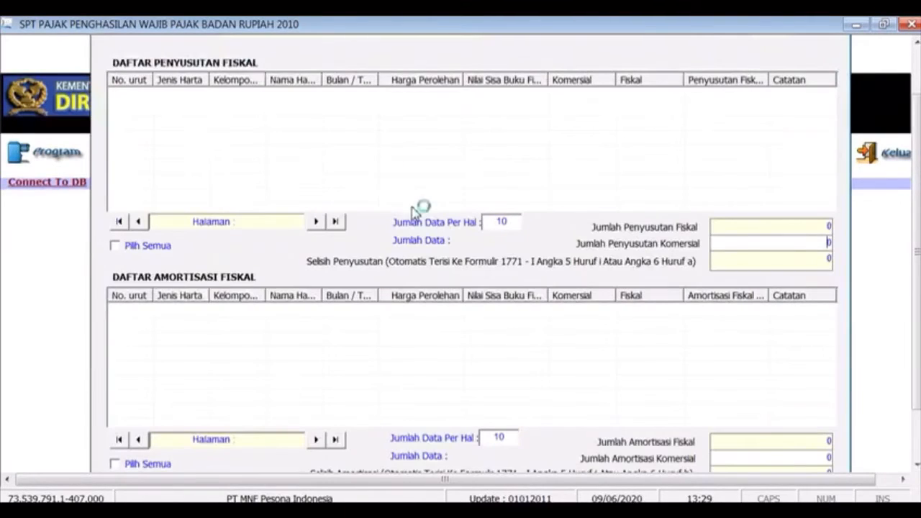
drag(917, 249, 916, 204)
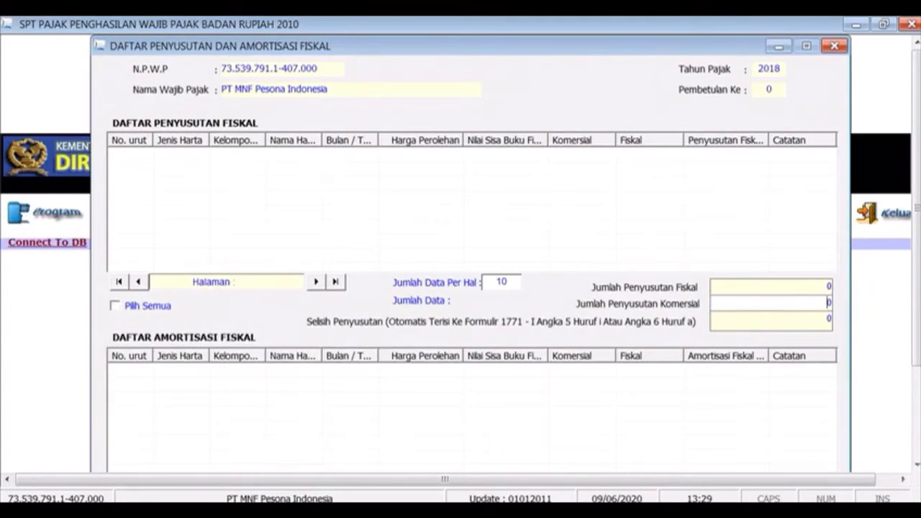
scroll(650, 321, down, 3)
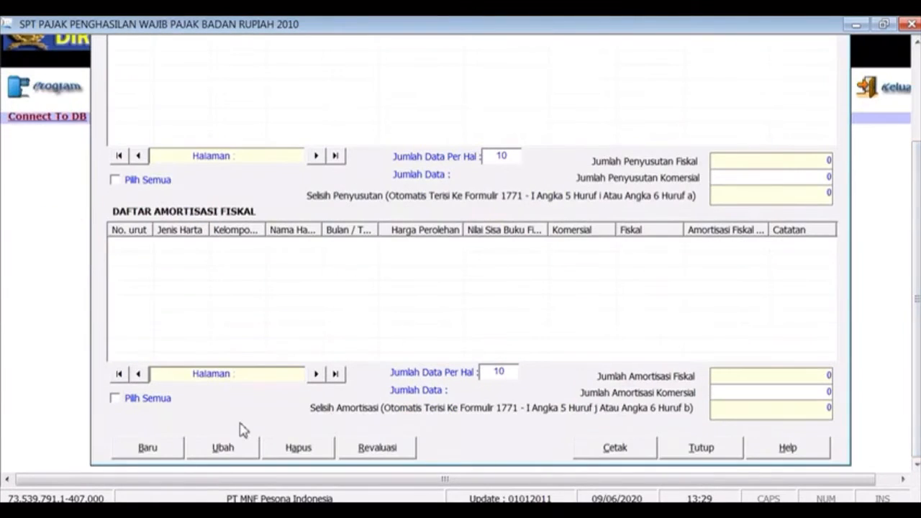
click(148, 447)
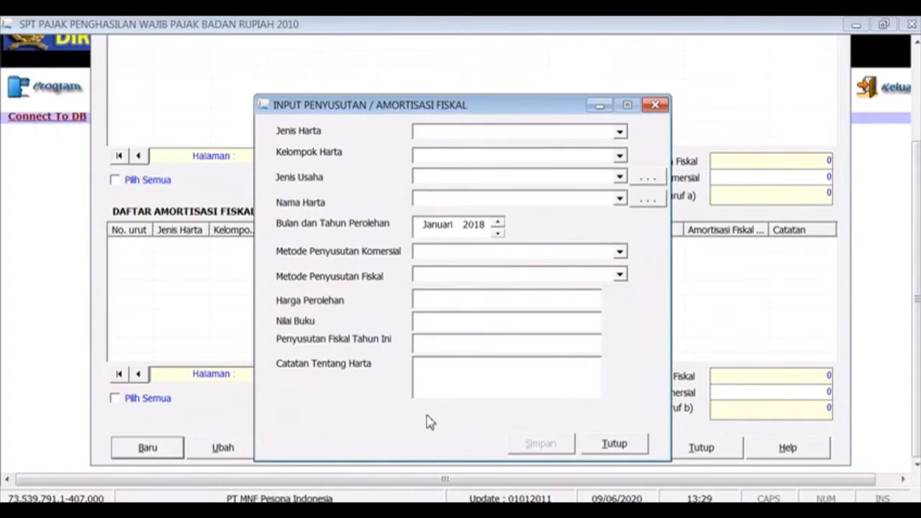
- Switch to the Penyusutan PT MNF workbook in Excel and filter the Deskripsi Asset column by its shaded cell color
click(347, 501)
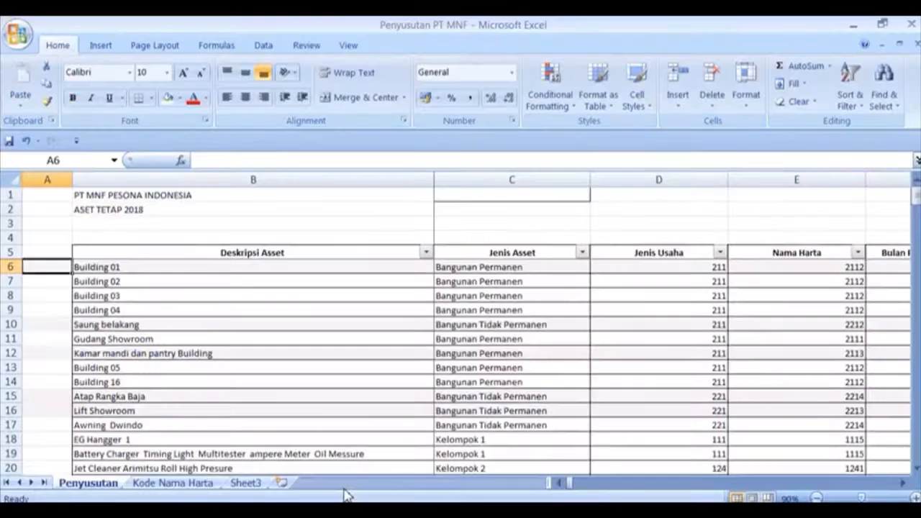
click(426, 252)
mouse_move(354, 324)
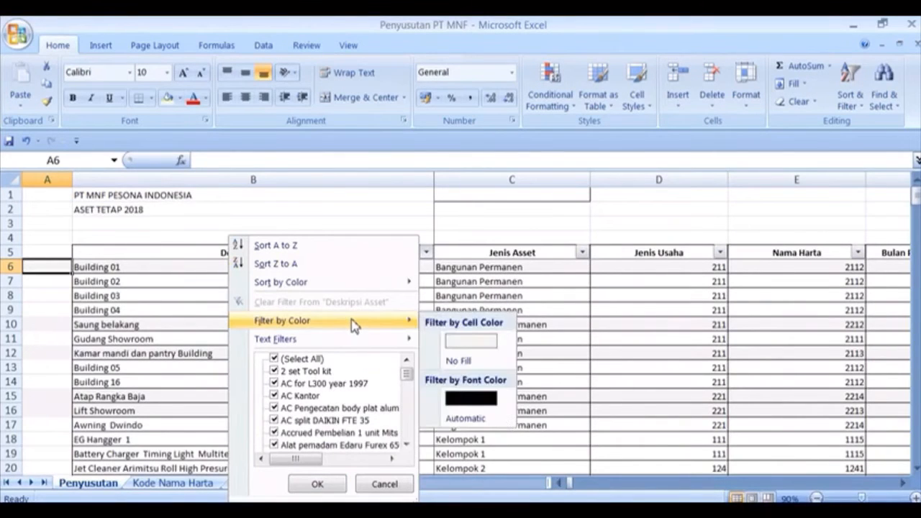
click(448, 343)
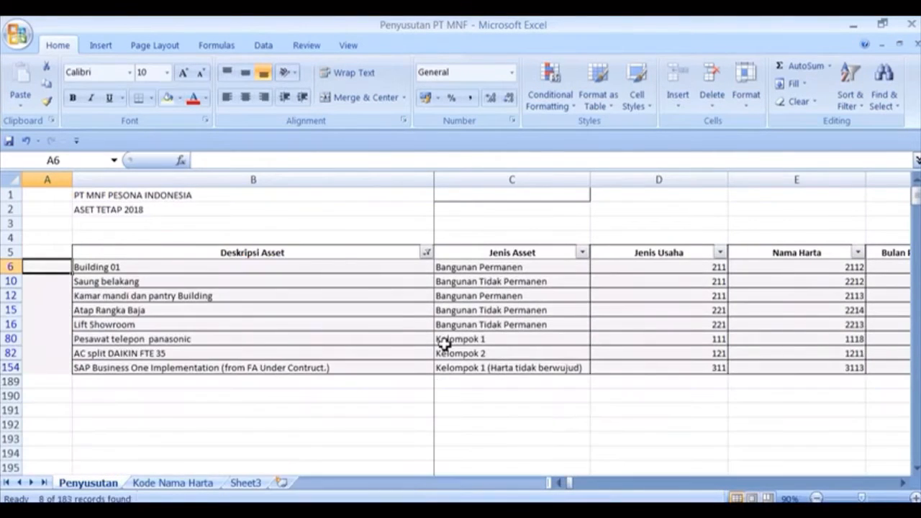
- Check the Jenis Asset of Building 01 in the workbook and return to the eSPT entry form
click(346, 267)
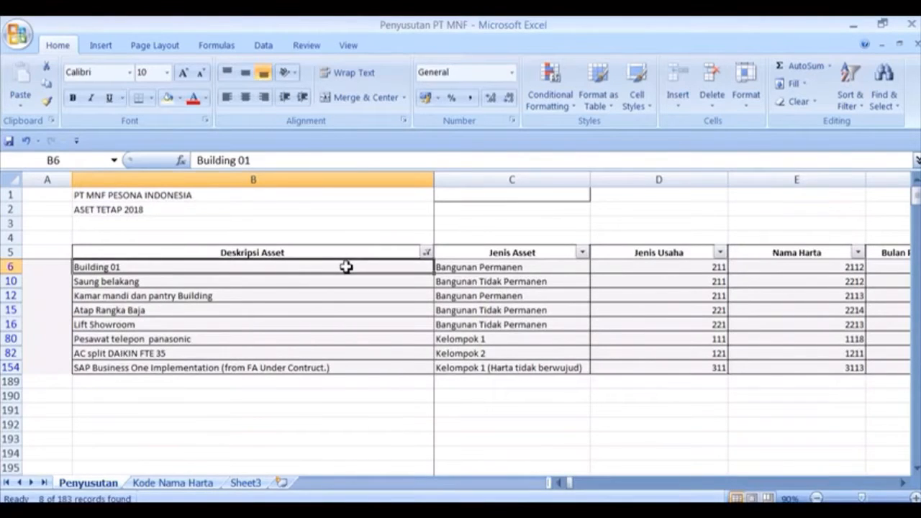
key(alt+Tab)
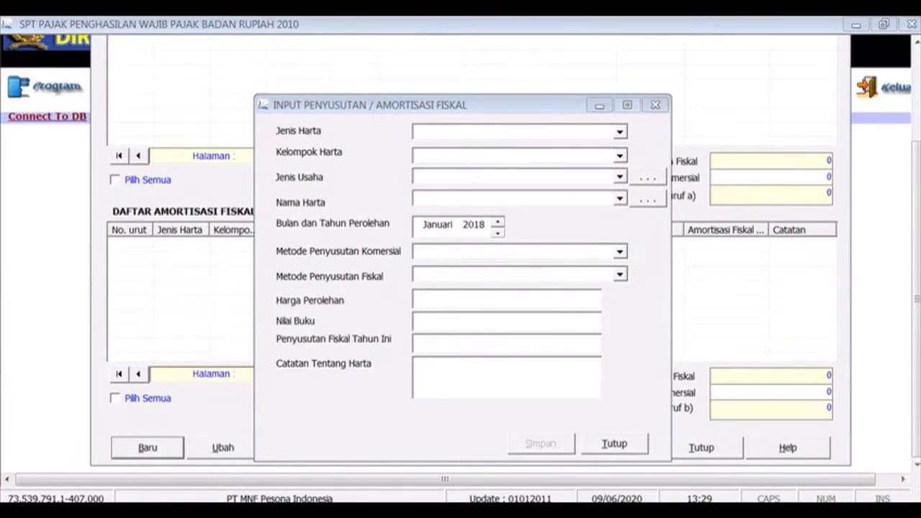
key(alt+Tab)
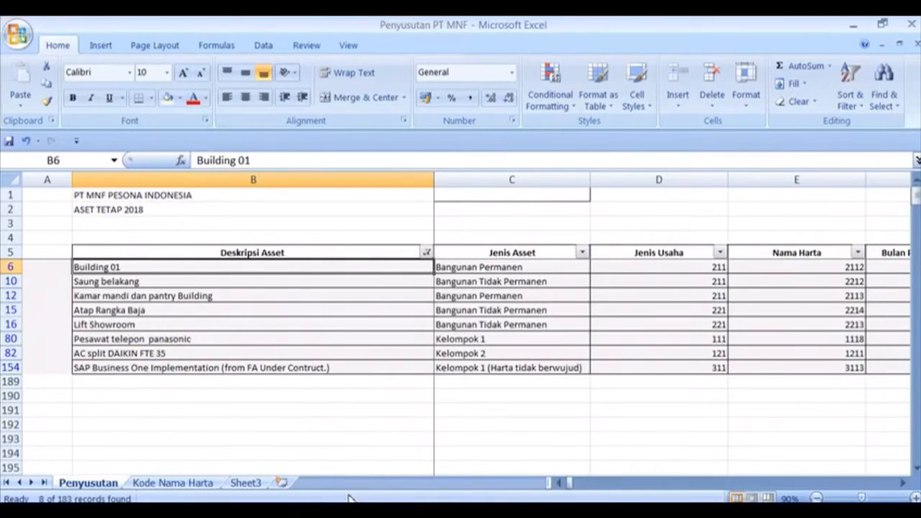
click(527, 266)
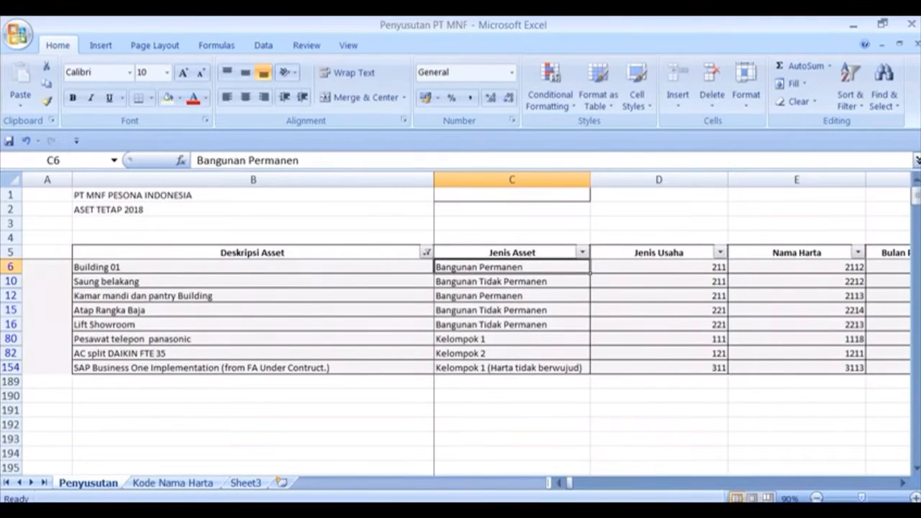
key(alt+Tab)
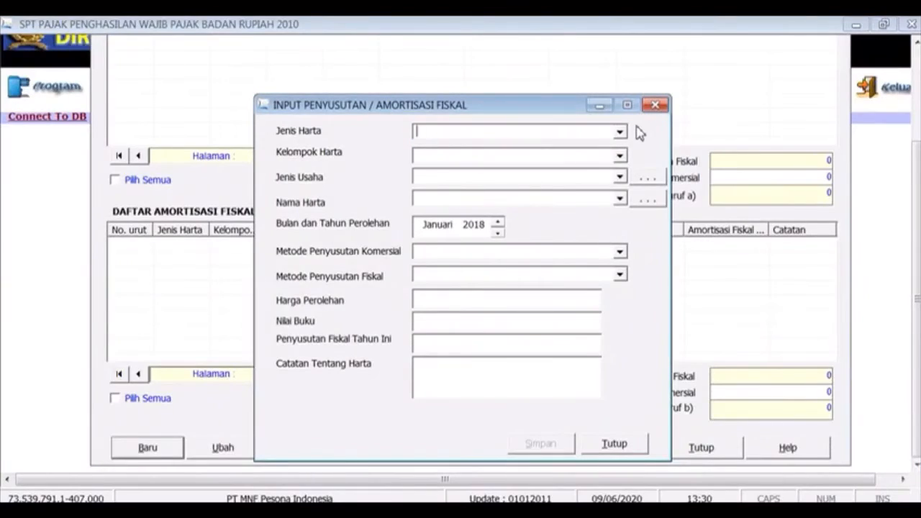
- Set Jenis Harta to Kelompok Bangunan, Kelompok Harta to Permanen and Jenis Usaha to Semua jenis usaha
click(625, 132)
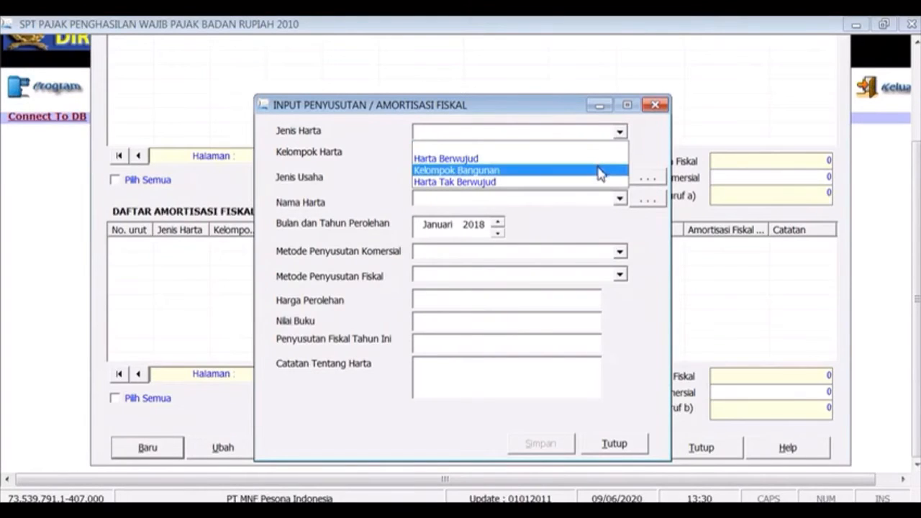
click(602, 171)
click(620, 156)
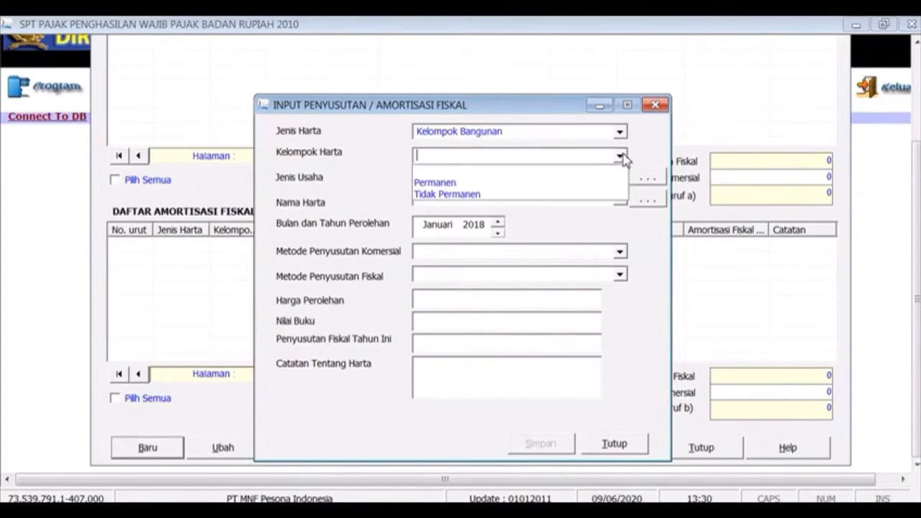
click(601, 184)
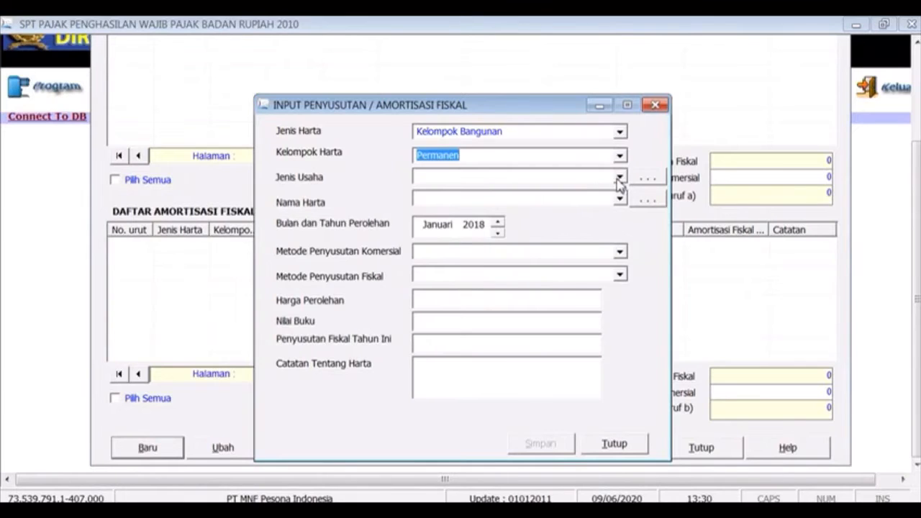
click(618, 179)
click(601, 195)
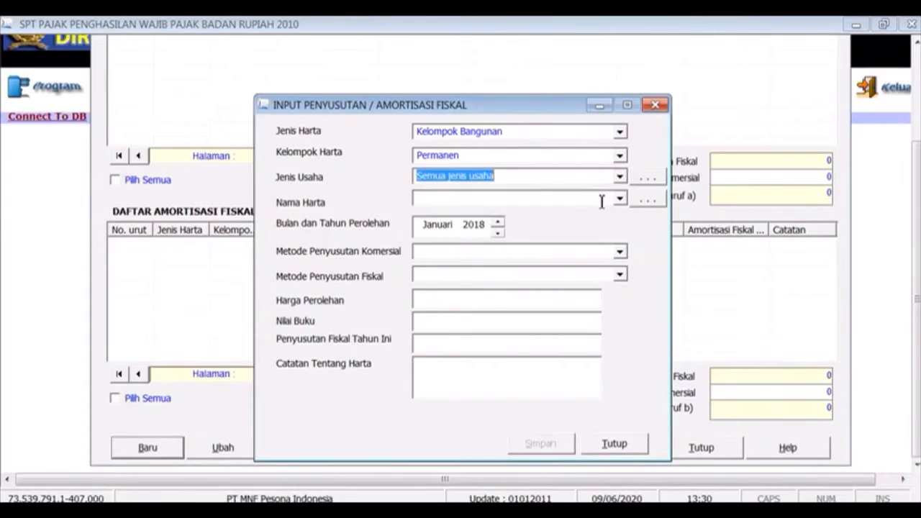
- Look through the Nama Harta choices and check the Building 01 description in Excel, returning to the eSPT form
click(619, 202)
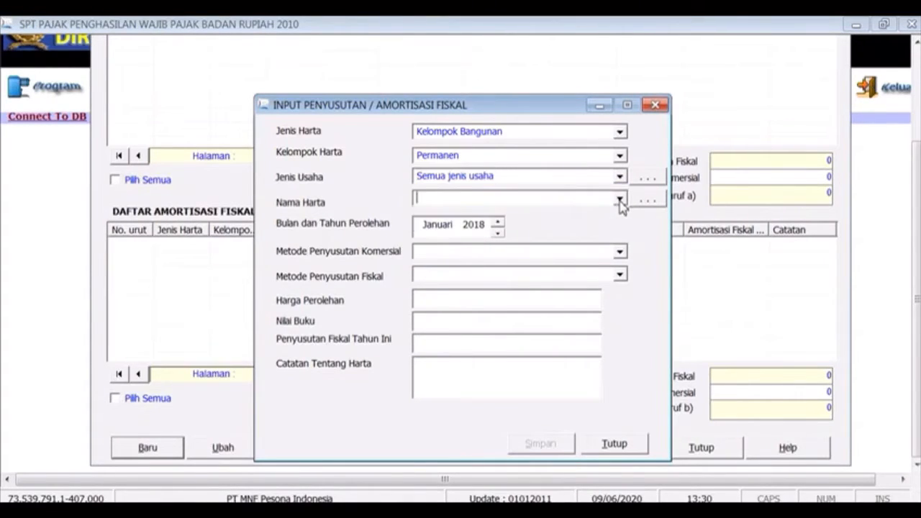
click(619, 202)
click(619, 202)
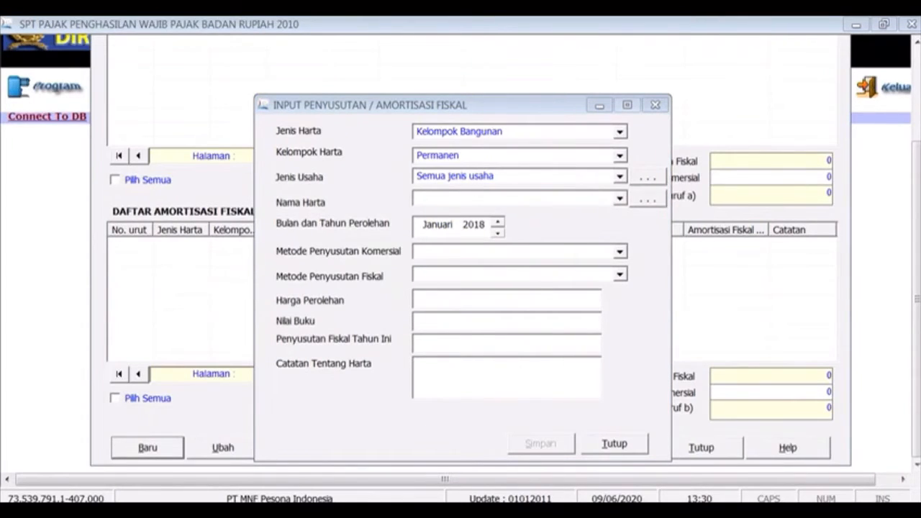
click(379, 509)
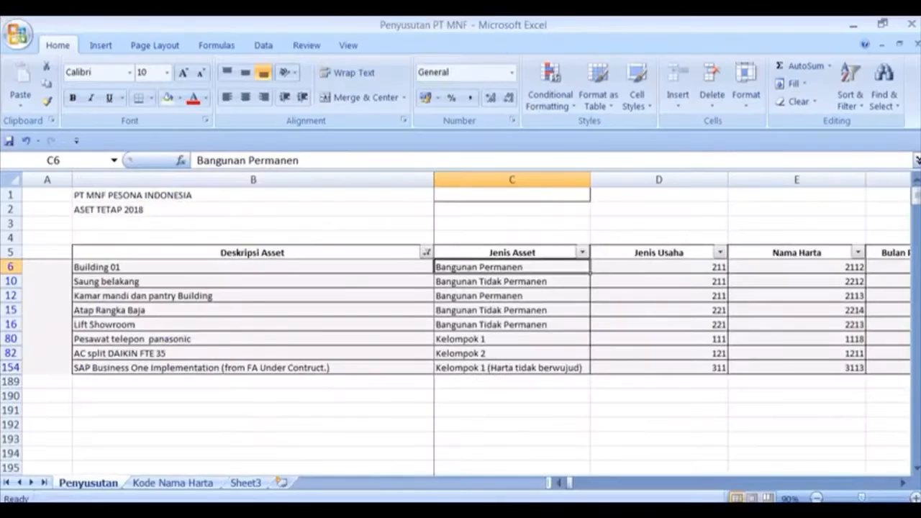
click(389, 269)
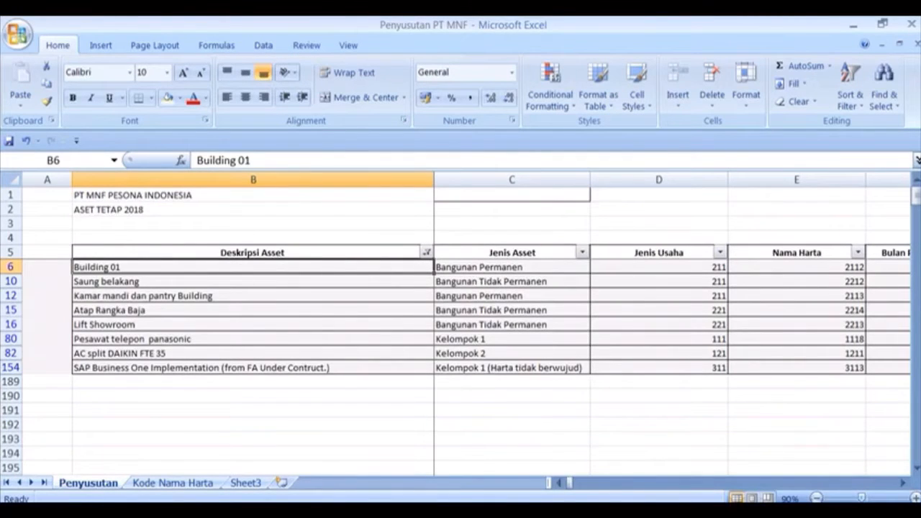
key(alt+Tab)
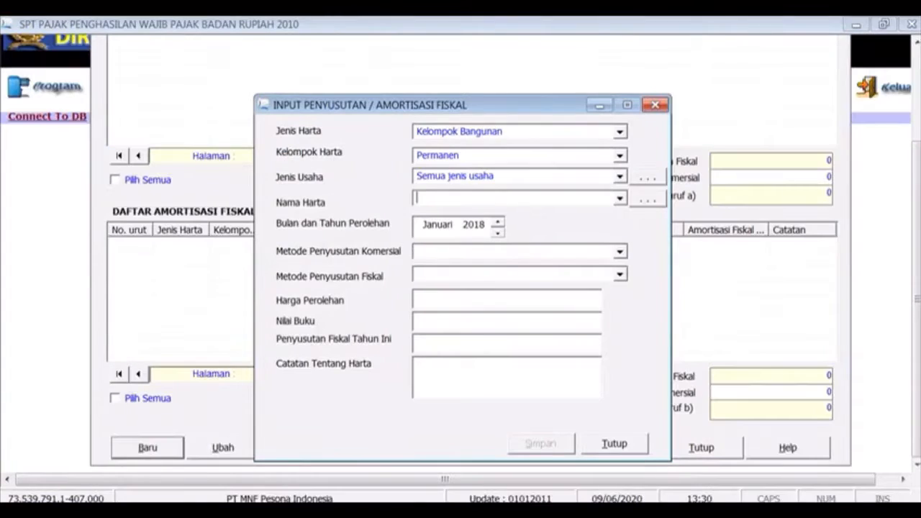
- Add Gedung as a new entry in the asset name references and choose it as the Nama Harta
click(640, 201)
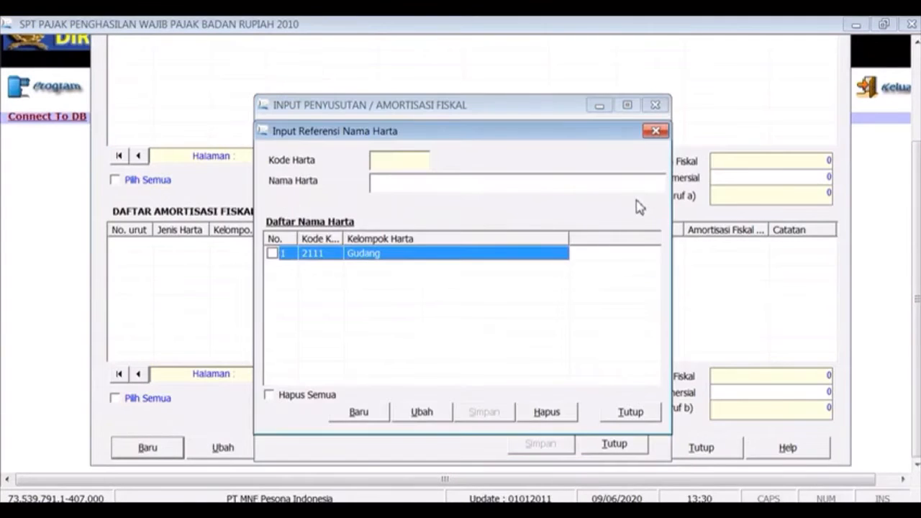
click(367, 411)
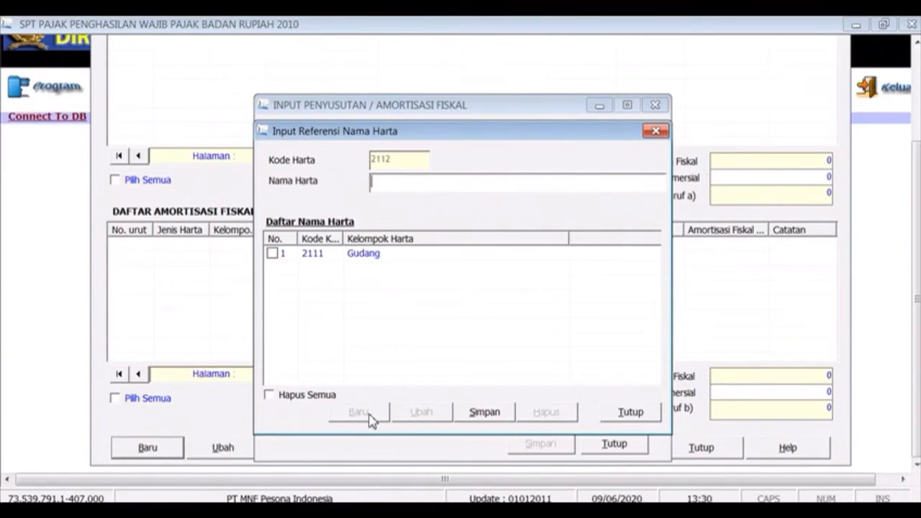
text(Gedung)
click(477, 416)
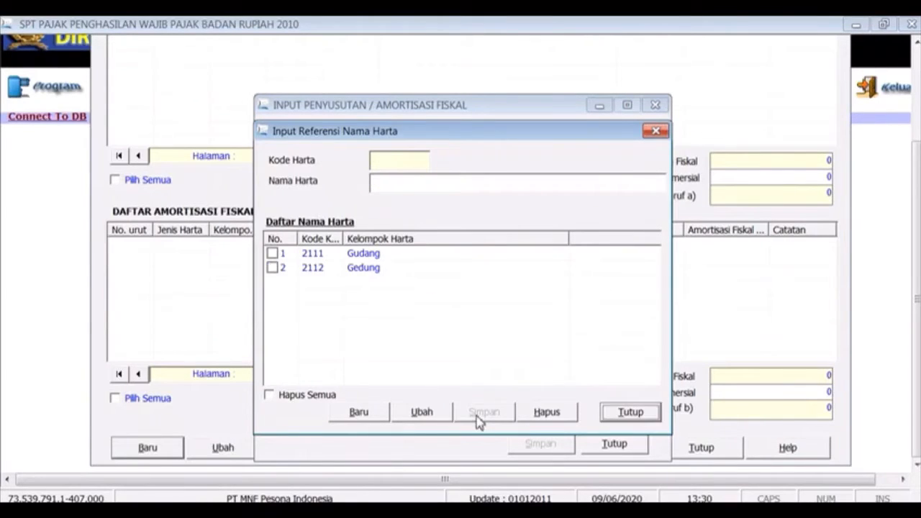
click(623, 419)
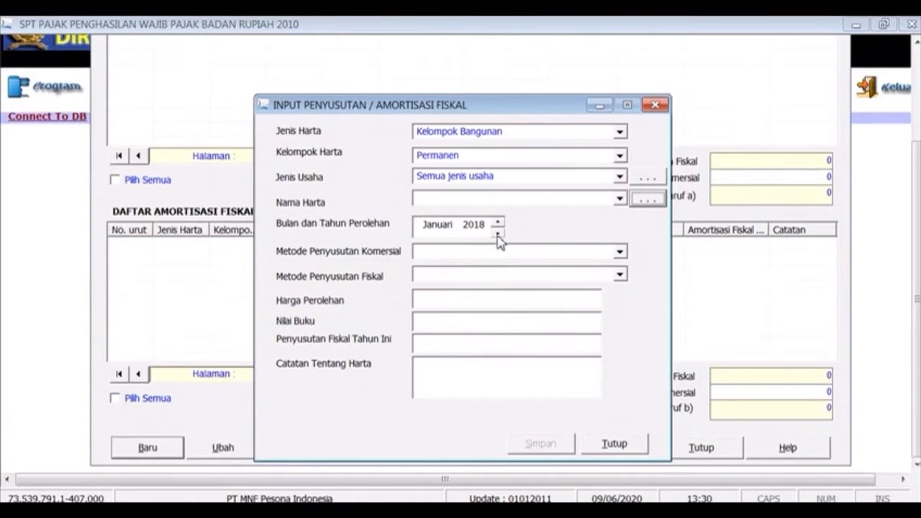
click(619, 200)
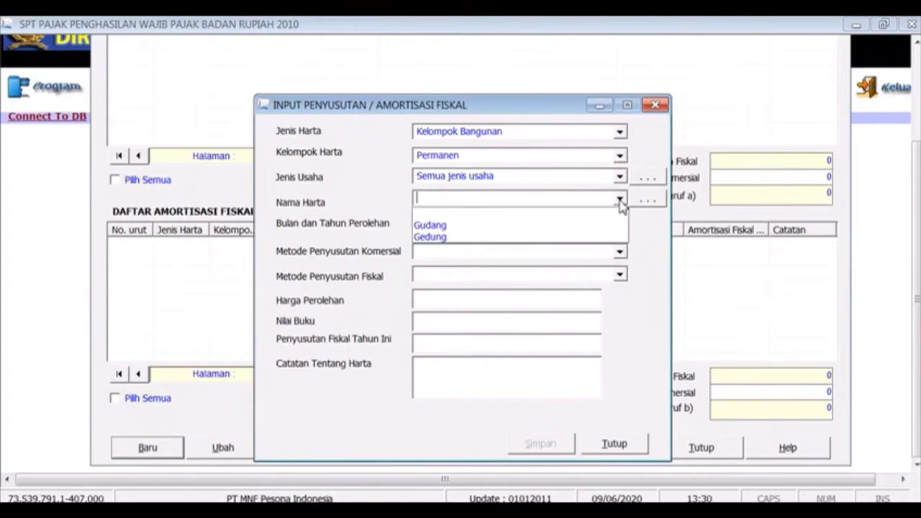
click(583, 244)
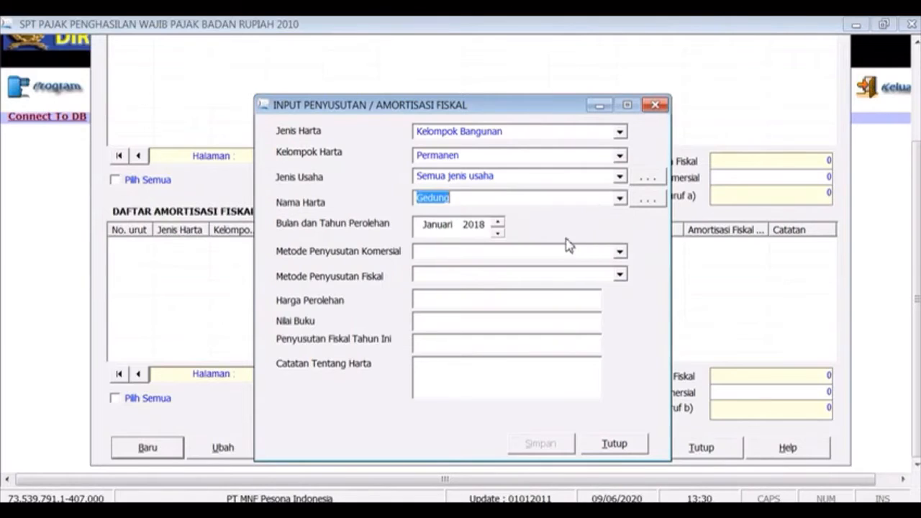
- Look up the acquisition month and year of Building 01 in the Excel workbook and return to the eSPT form
key(alt+Tab)
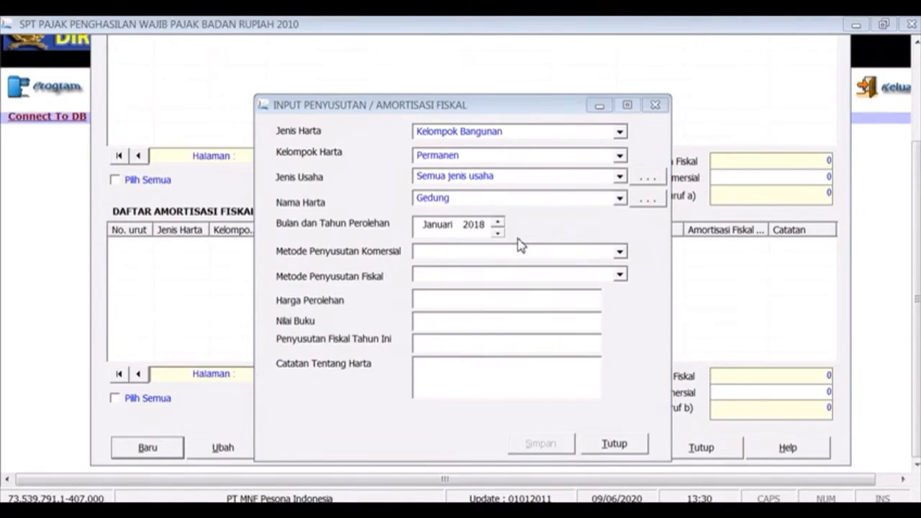
key(alt+Tab)
key(Right)
key(Right)
key(Right)
key(Right)
key(Right)
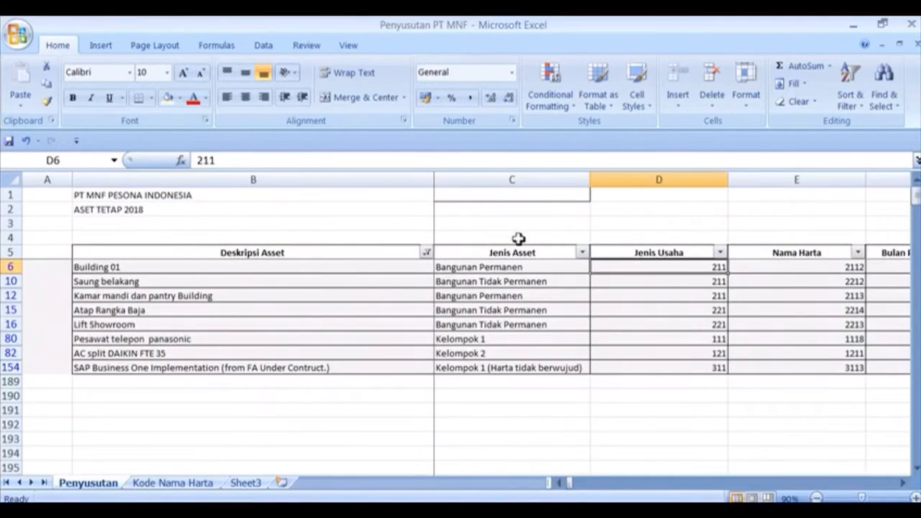
key(Left)
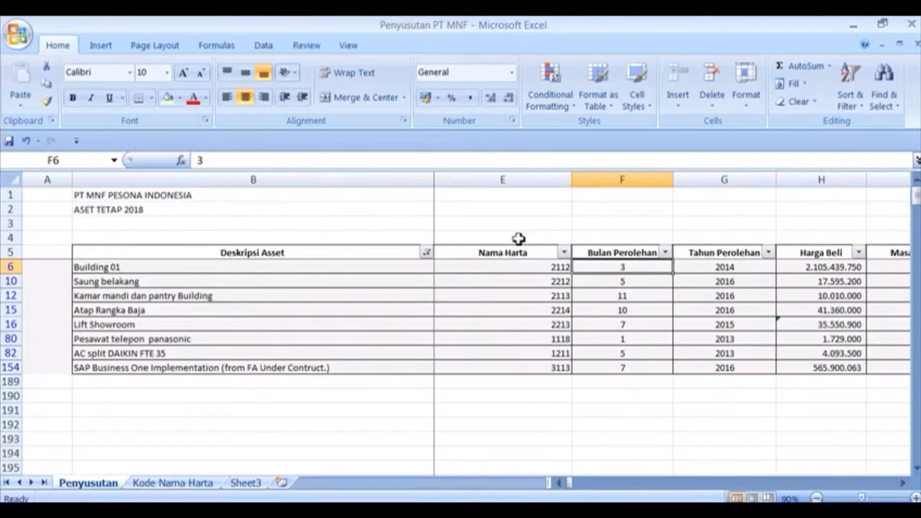
key(alt+Tab)
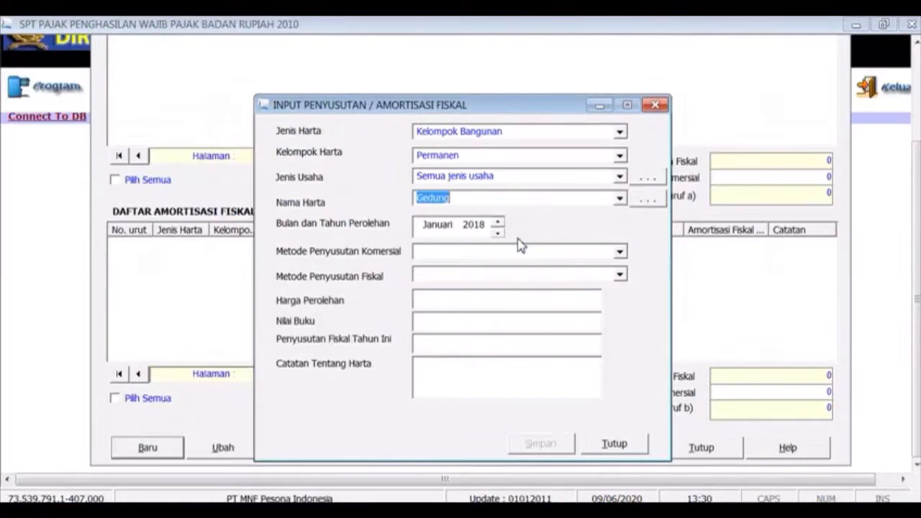
- Set Bulan dan Tahun Perolehan to Maret 2014
click(435, 226)
click(497, 223)
click(497, 222)
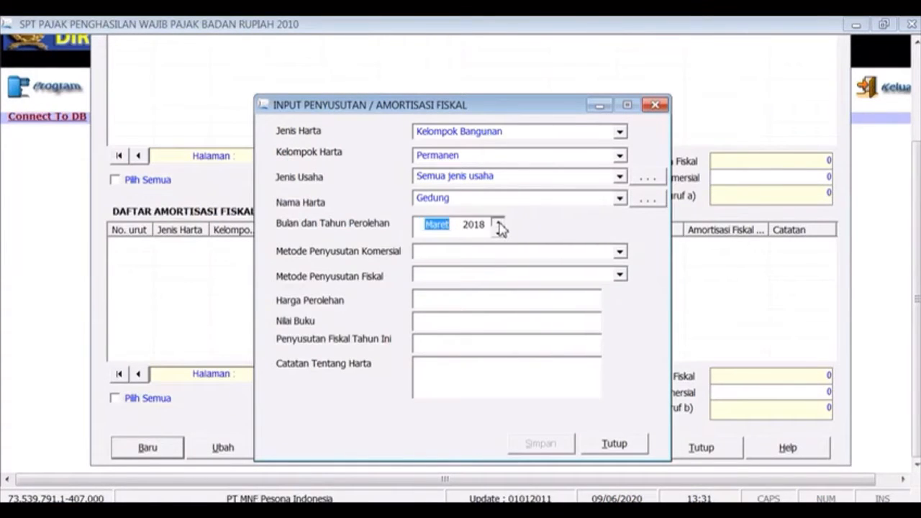
key(Right)
text(2)
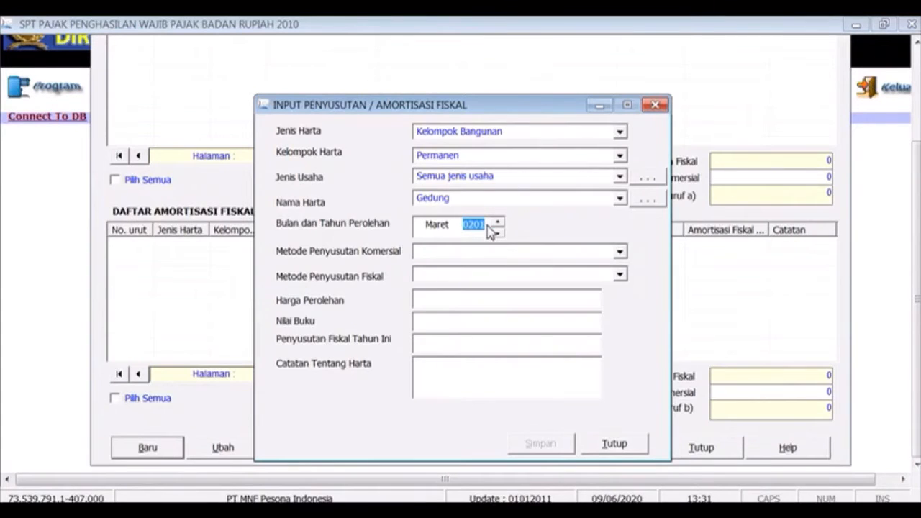
text(014)
- Set both Metode Penyusutan Komersial and Metode Penyusutan Fiskal to Garis Lurus
click(614, 257)
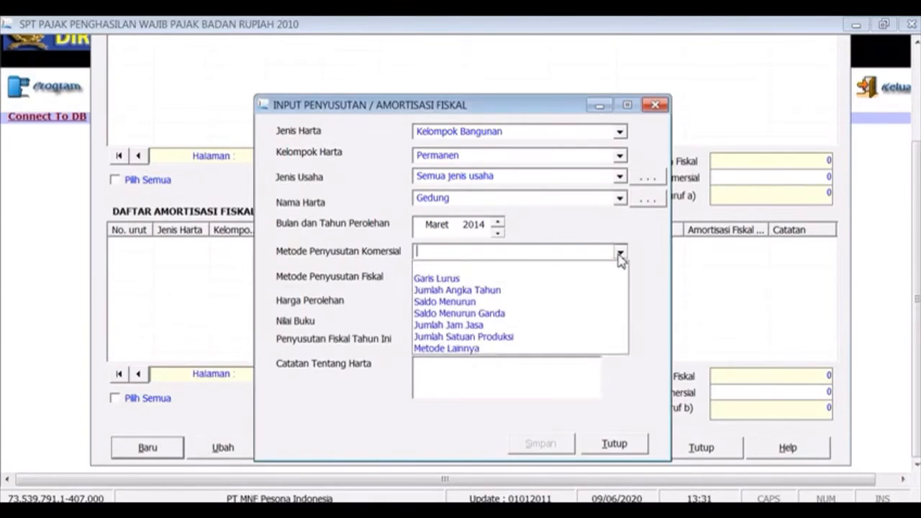
click(618, 259)
click(618, 259)
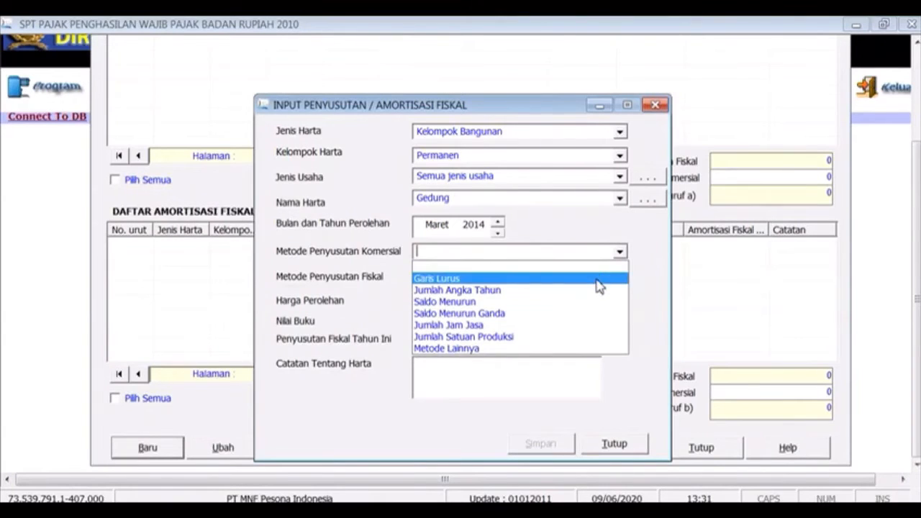
click(599, 279)
click(620, 280)
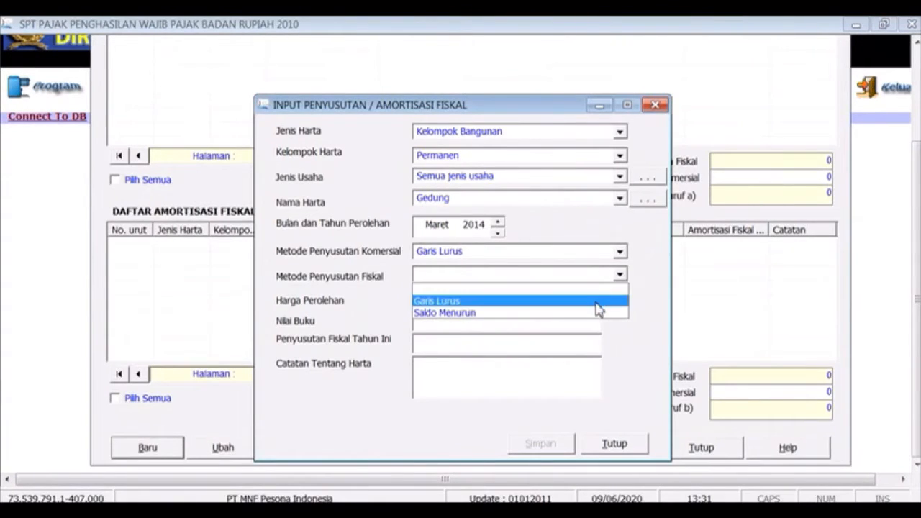
click(598, 302)
key(Tab)
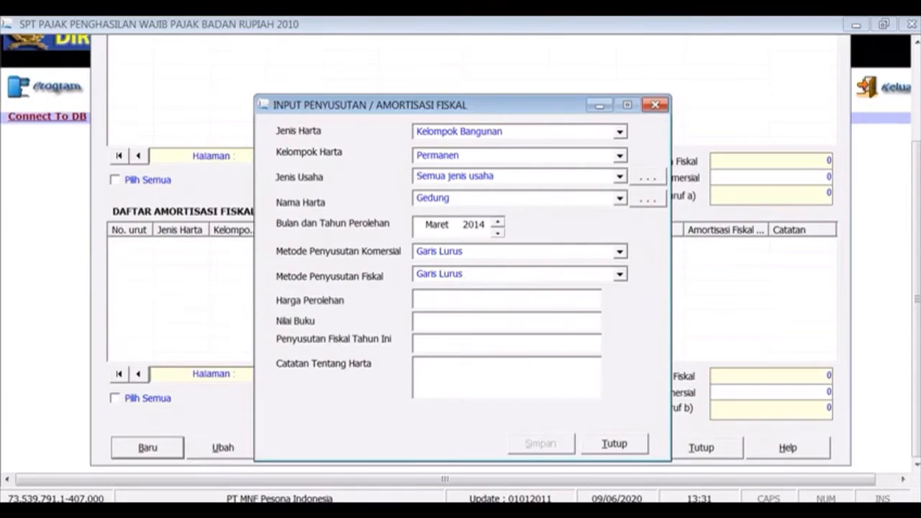
- Look up the Harga Beli of Building 01 in the Excel workbook and return to the eSPT form
key(alt+Tab)
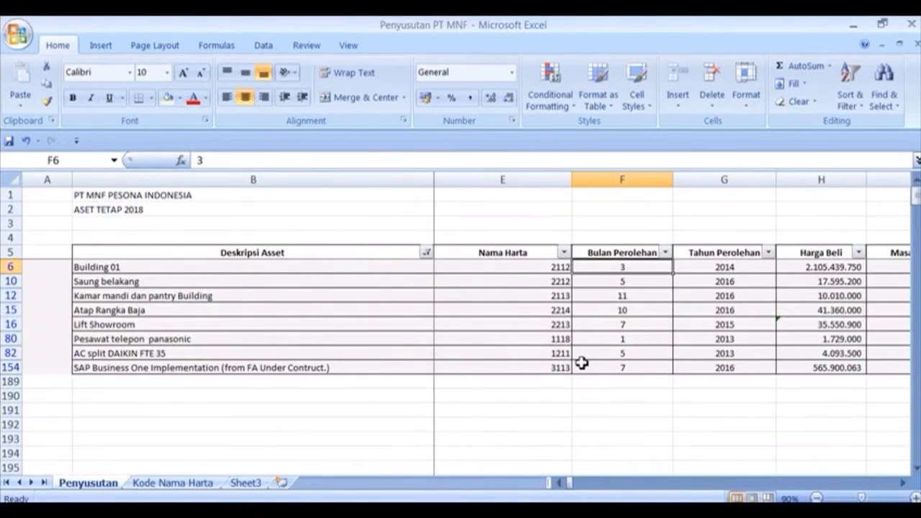
key(Right)
key(Right)
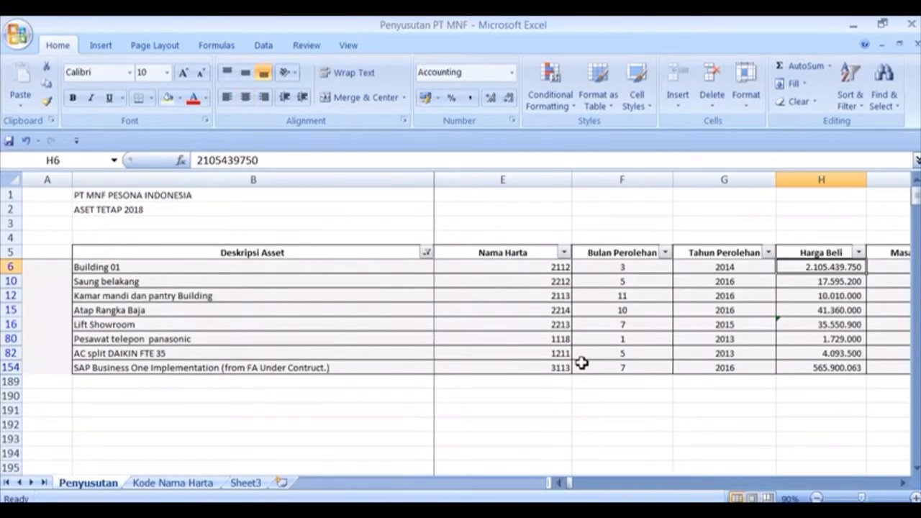
key(alt+Tab)
text(21)
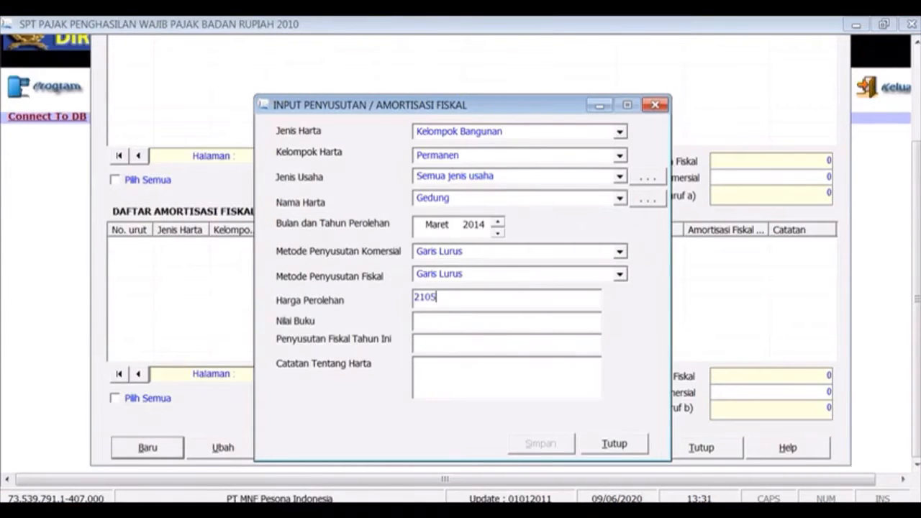
key(alt+Tab)
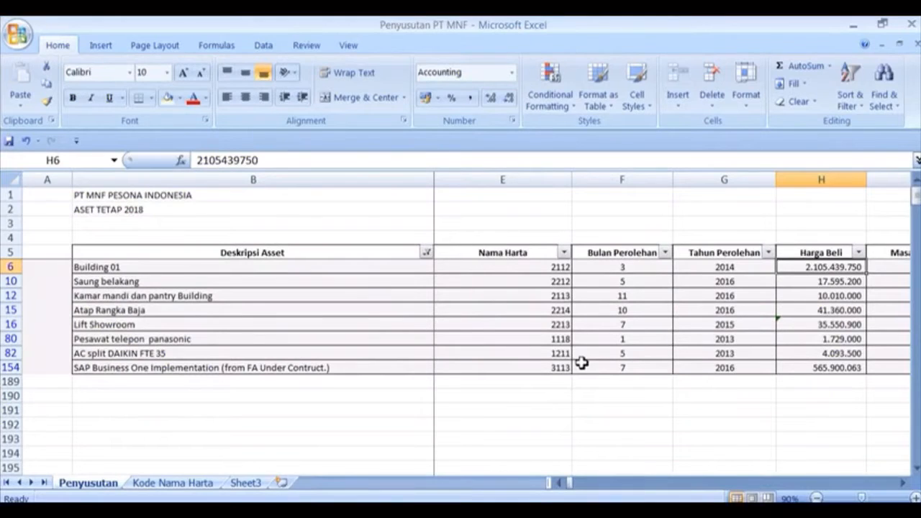
key(alt+Tab)
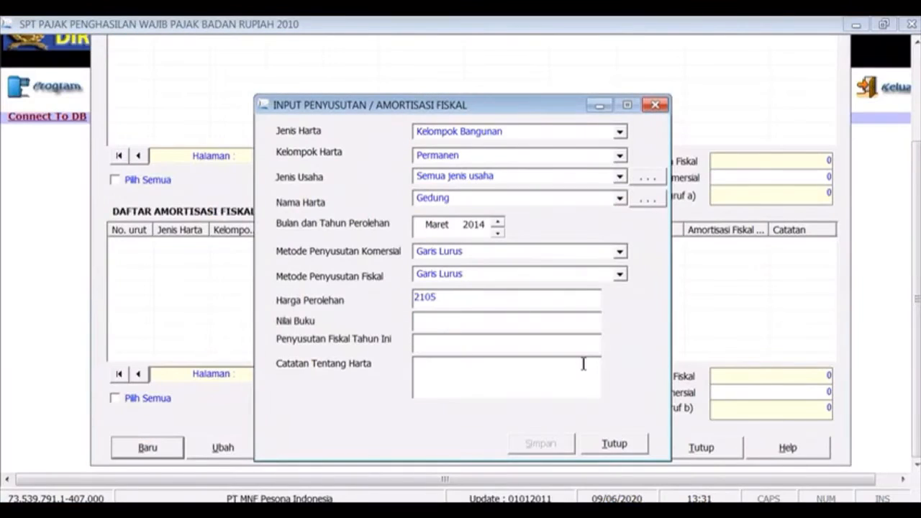
text(0543)
key(alt+Tab)
key(alt+Tab)
key(alt+Tab)
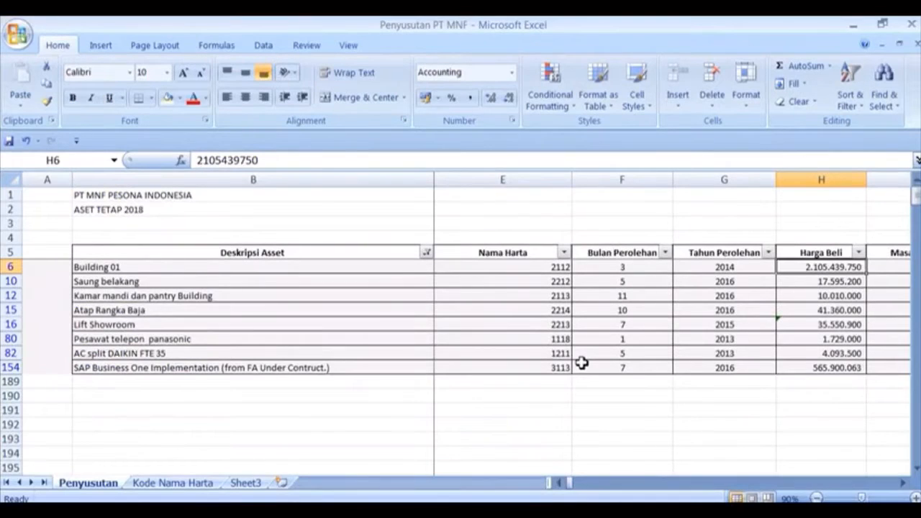
key(alt+Tab)
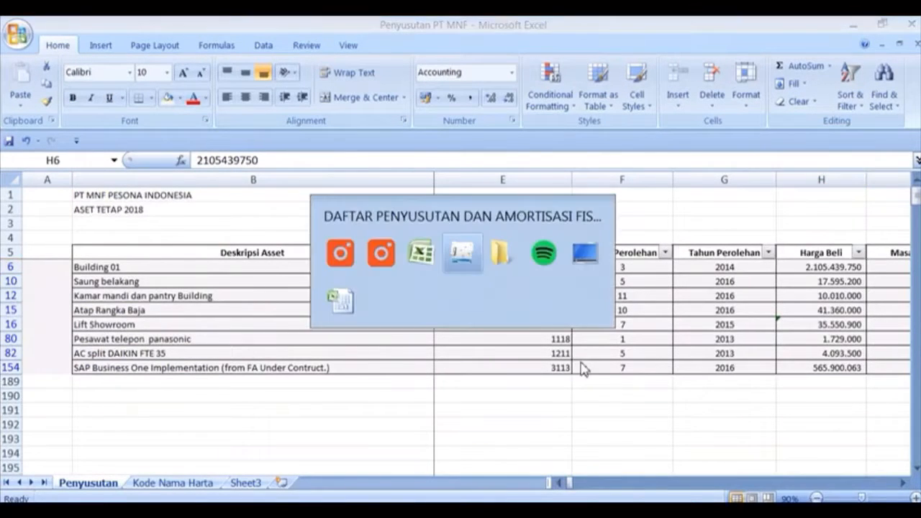
text(9750)
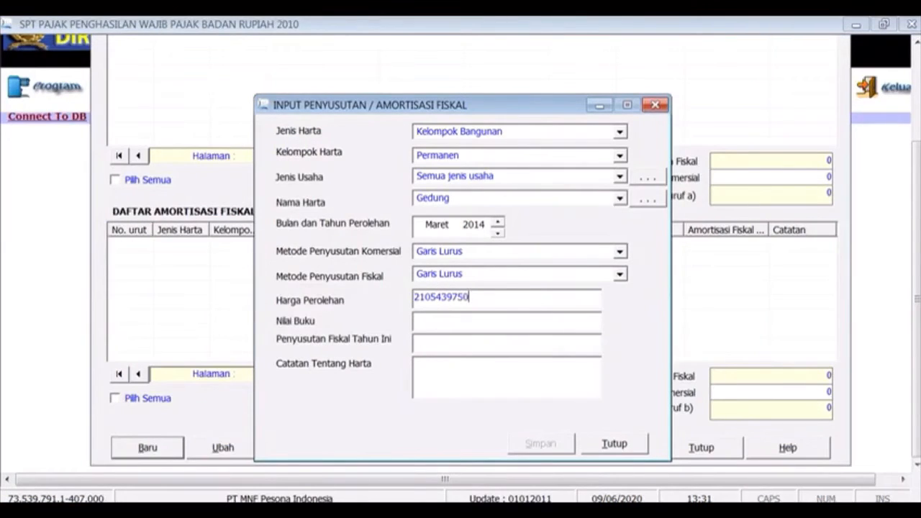
key(Tab)
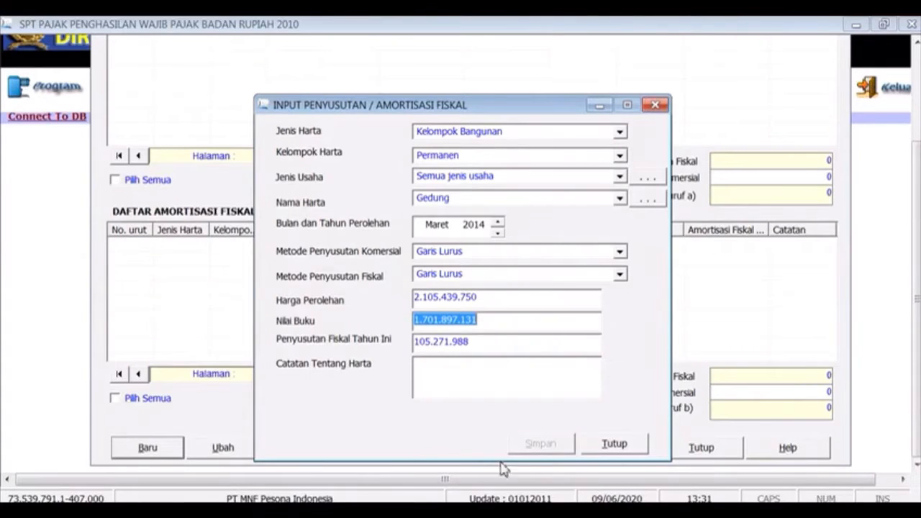
- Copy the description Building 01 from the Excel asset list into Catatan Tentang Harta in the eSPT form
click(506, 373)
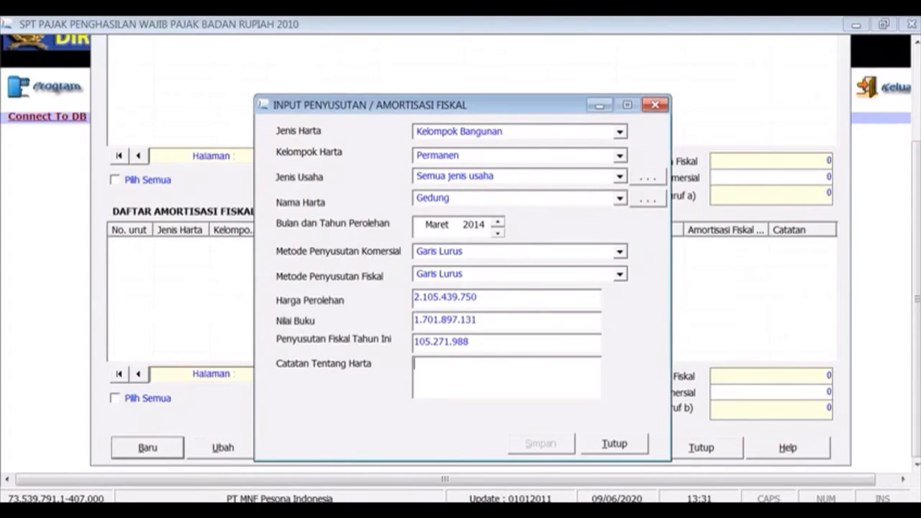
key(alt+Tab)
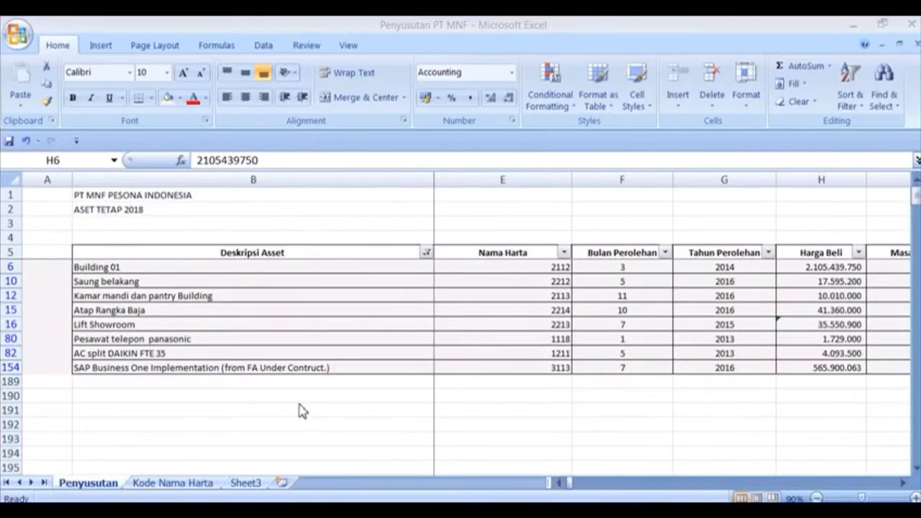
click(185, 271)
drag(250, 160, 181, 166)
key(ctrl+c)
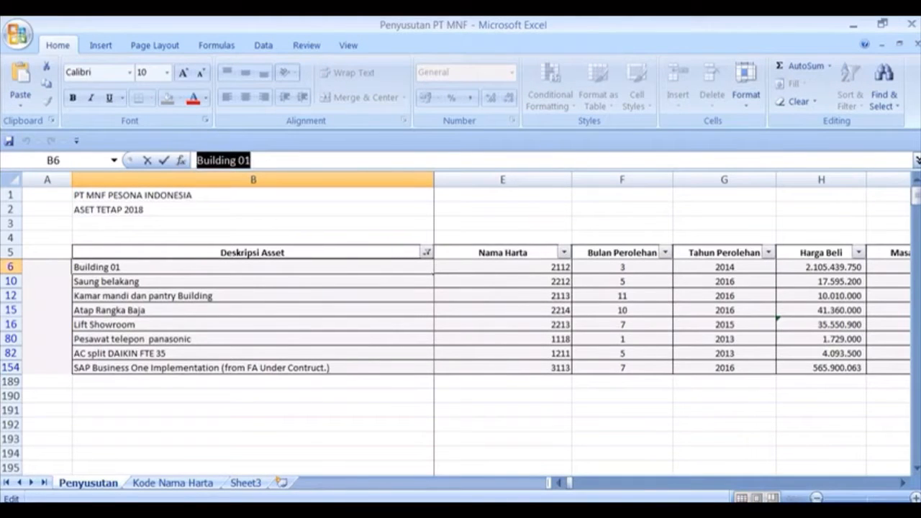
key(alt+Tab)
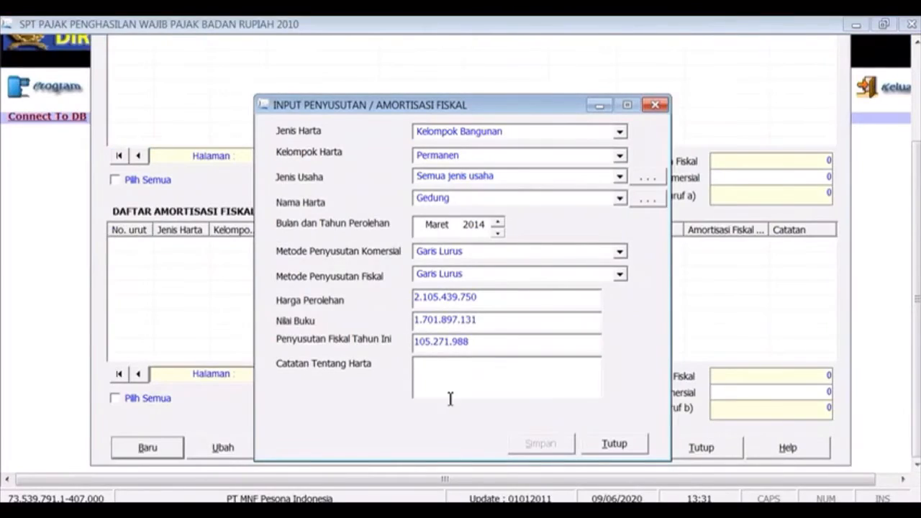
click(450, 397)
key(ctrl+v)
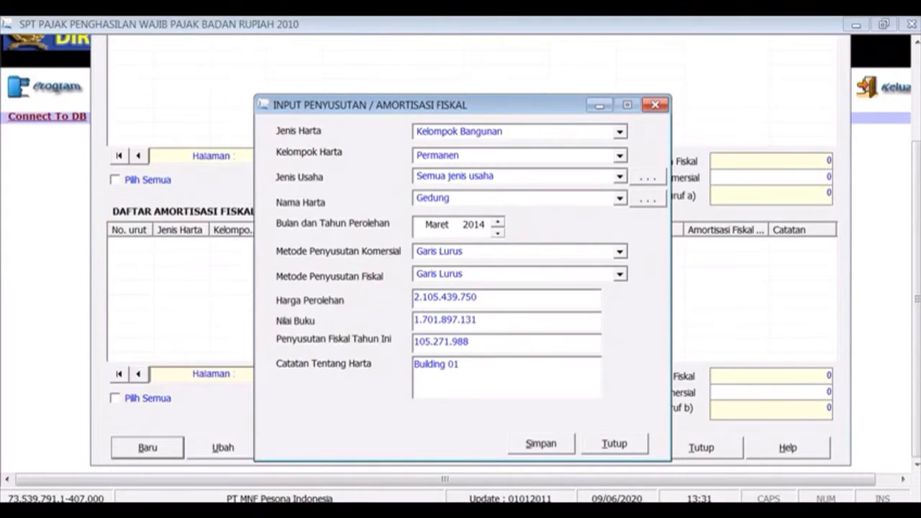
- Save the Building 01 entry and continue with a new data entry
drag(549, 107, 551, 76)
click(558, 414)
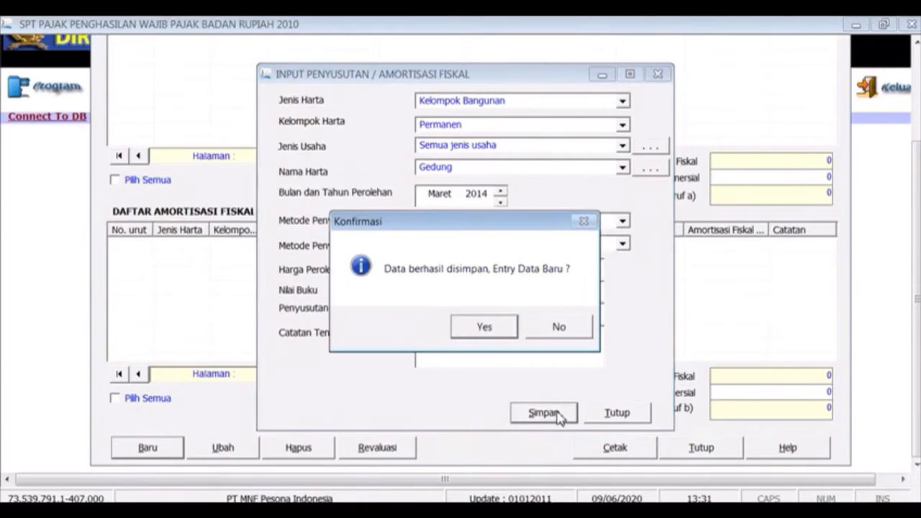
click(499, 326)
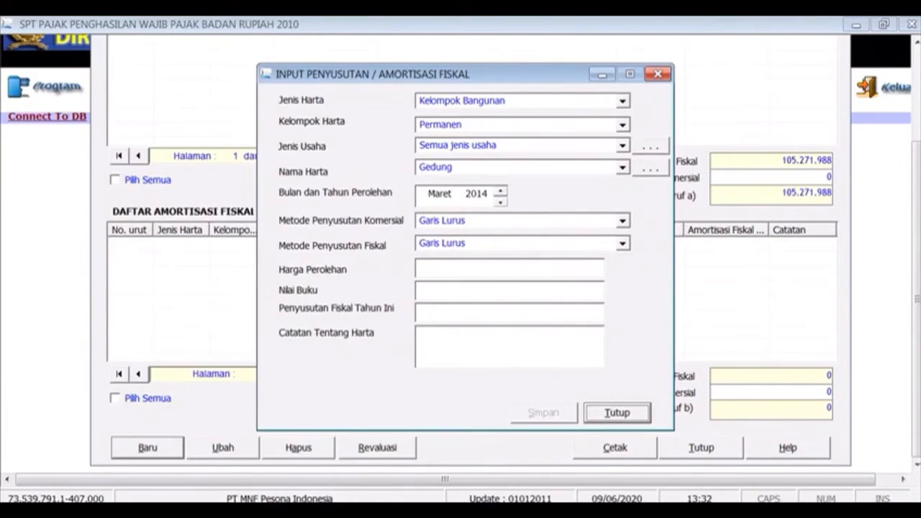
- Look up the asset type and Nama Harta code of Saung belakang in the Excel workbook and return to eSPT
click(351, 510)
key(Down)
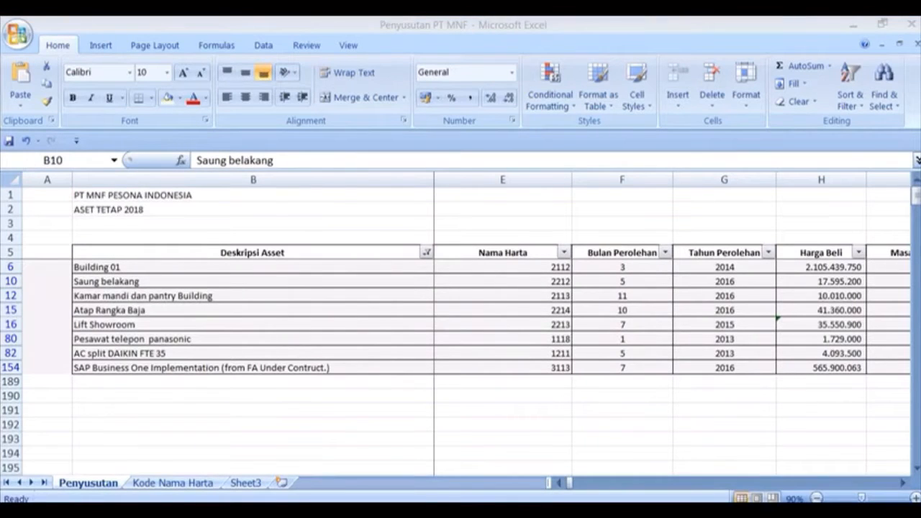
click(506, 280)
click(505, 280)
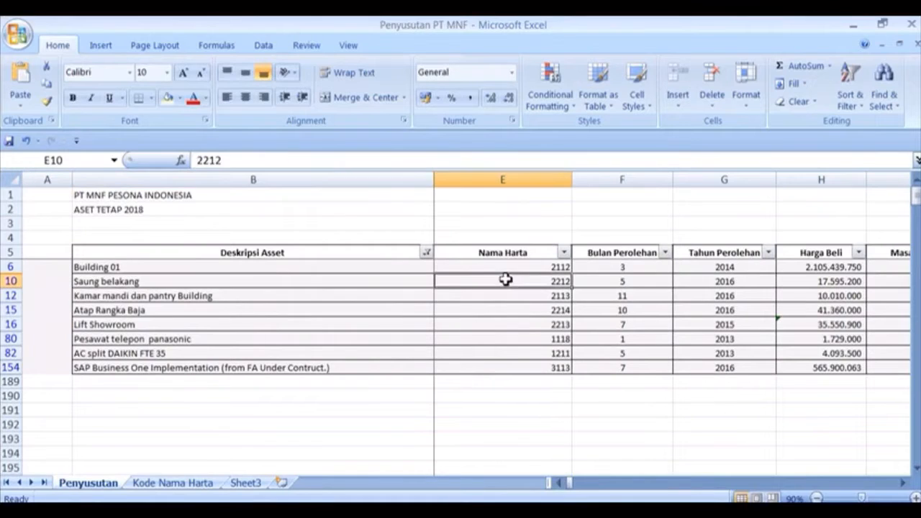
click(700, 503)
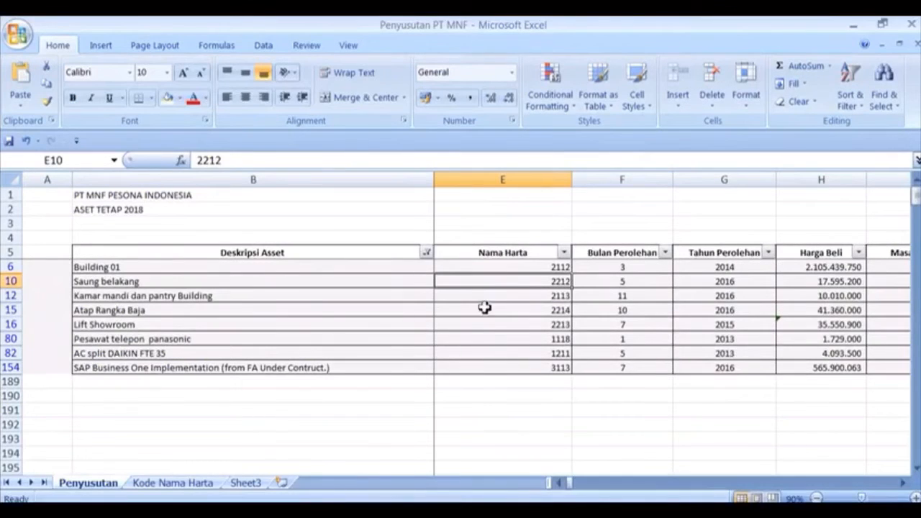
key(Left)
key(Left)
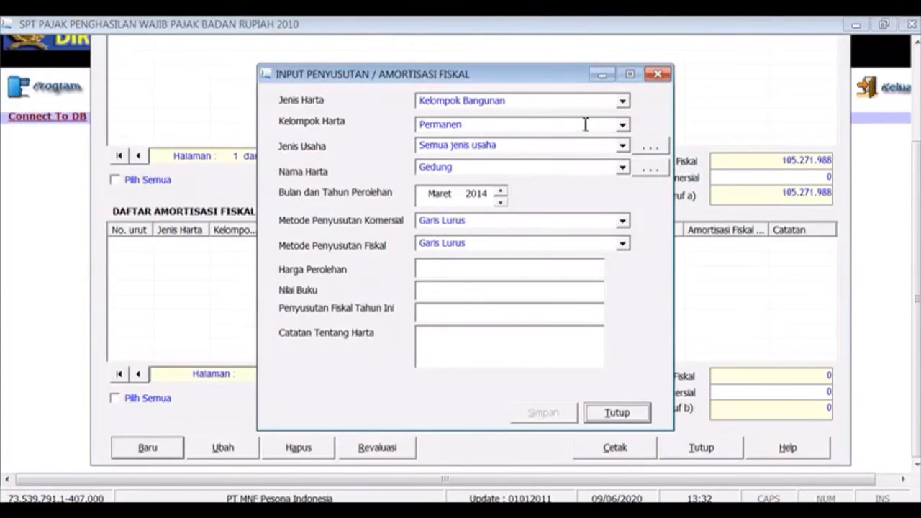
- Set Kelompok Harta to Tidak Permanen and Jenis Usaha to Semua jenis usaha
click(622, 125)
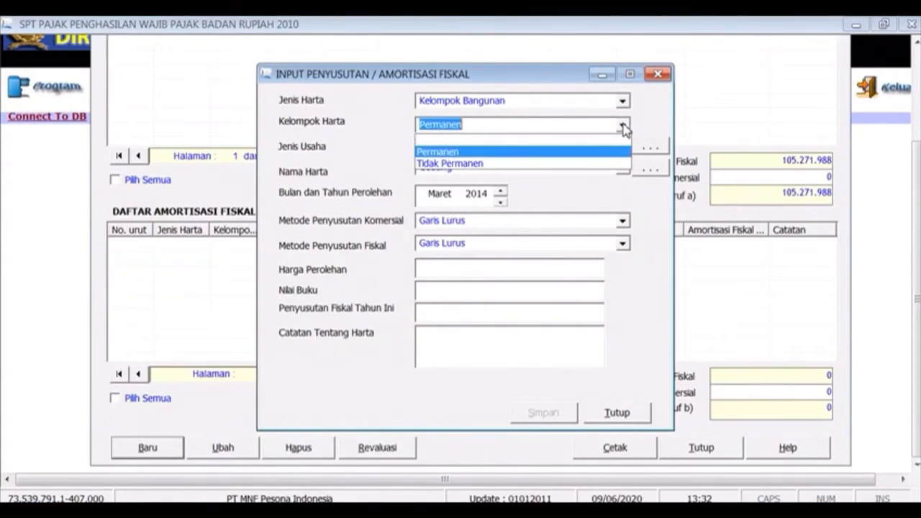
click(603, 163)
click(622, 146)
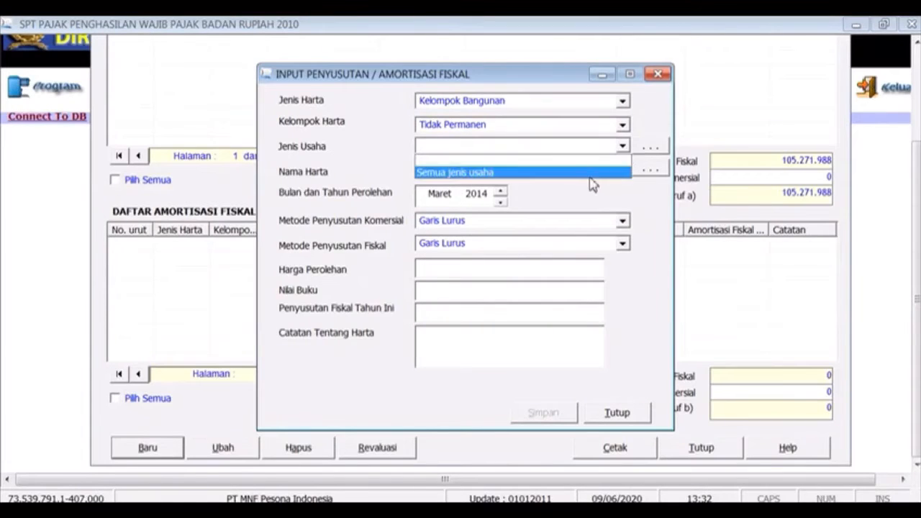
click(586, 173)
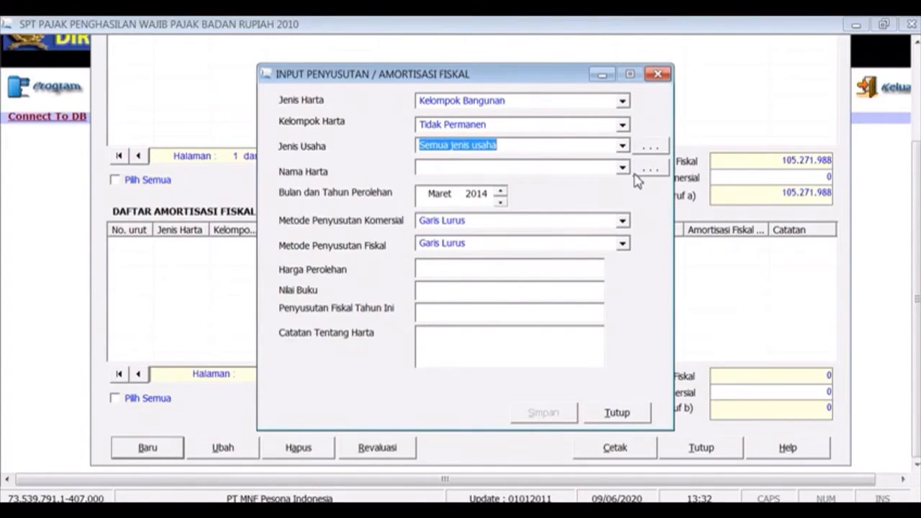
- Check the Nama Harta choices and look up code 2212 in Excel's Kode Nama Harta sheet, returning to the eSPT form
click(622, 169)
click(623, 172)
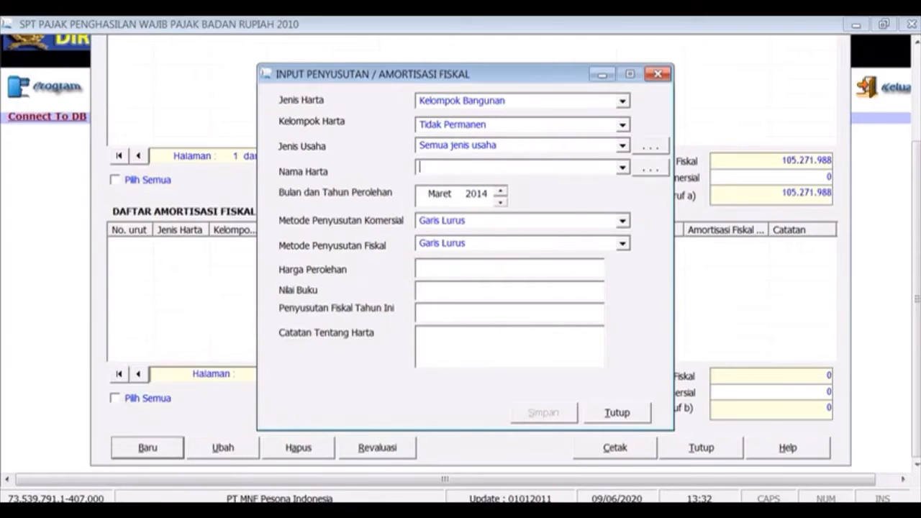
key(alt+Tab)
click(189, 487)
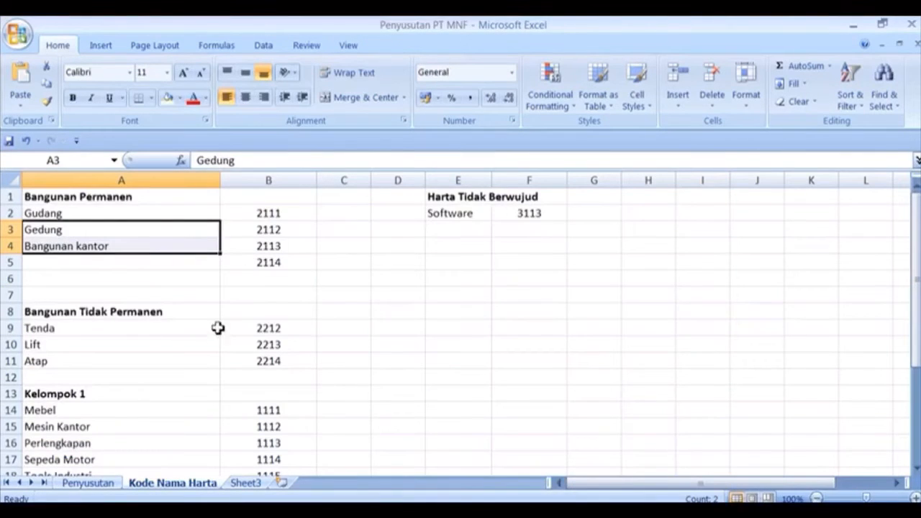
click(270, 328)
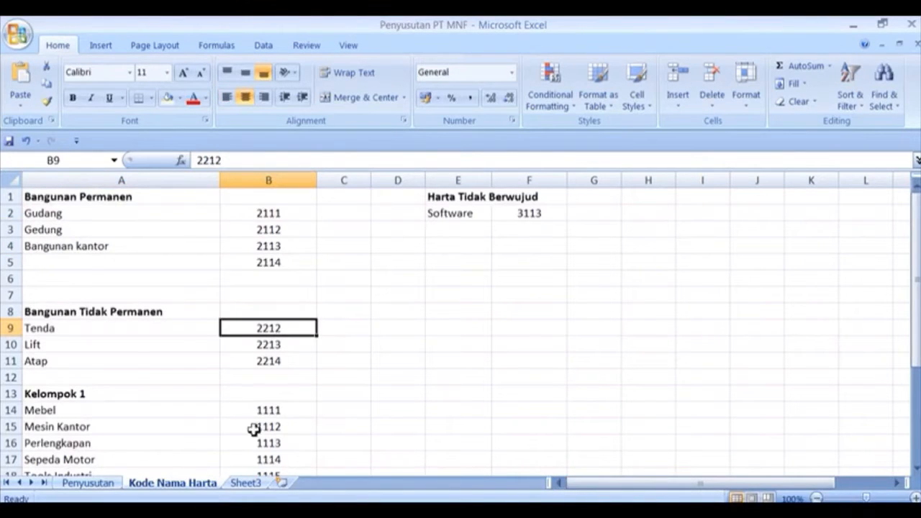
click(89, 484)
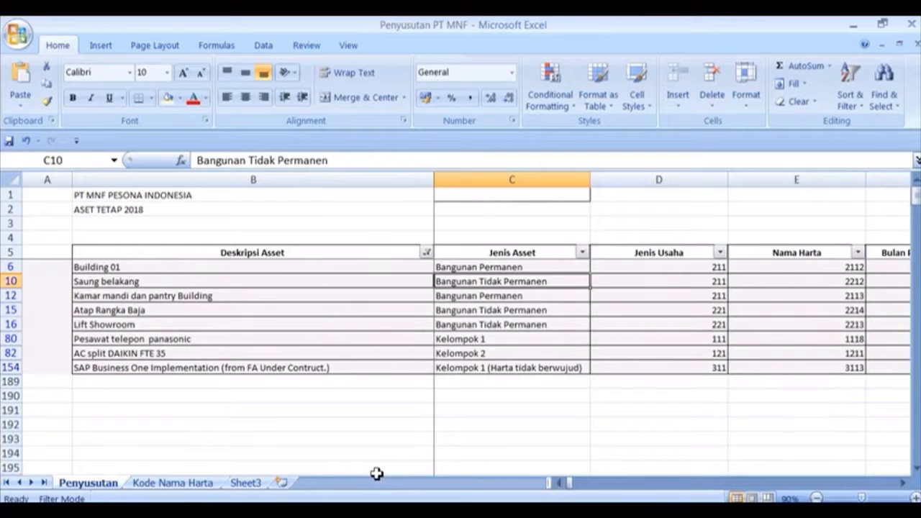
key(alt+Tab)
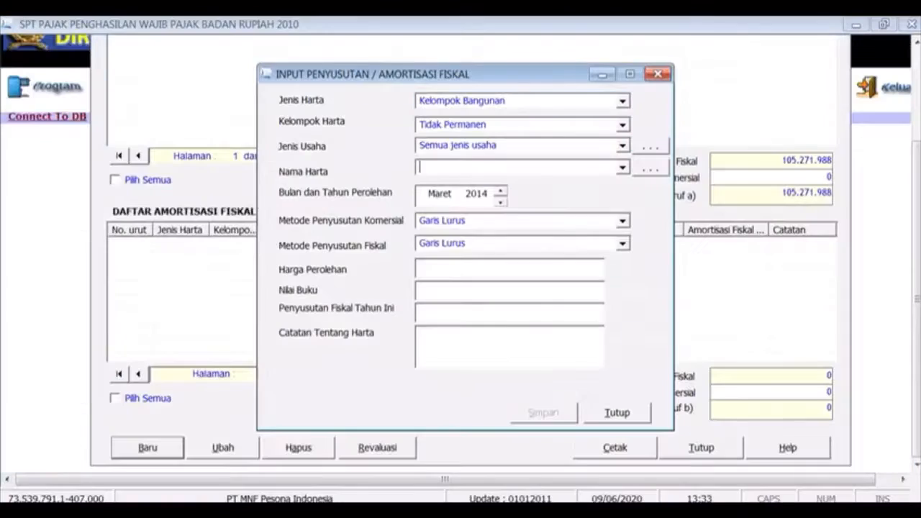
- Add Tenda as a new entry in the asset name references and close the reference window
click(643, 170)
click(360, 413)
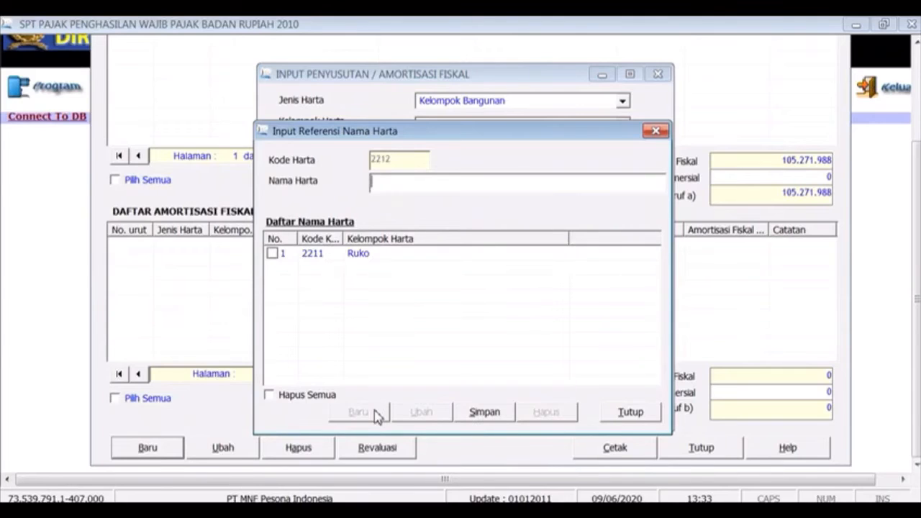
text(Tenda)
click(496, 413)
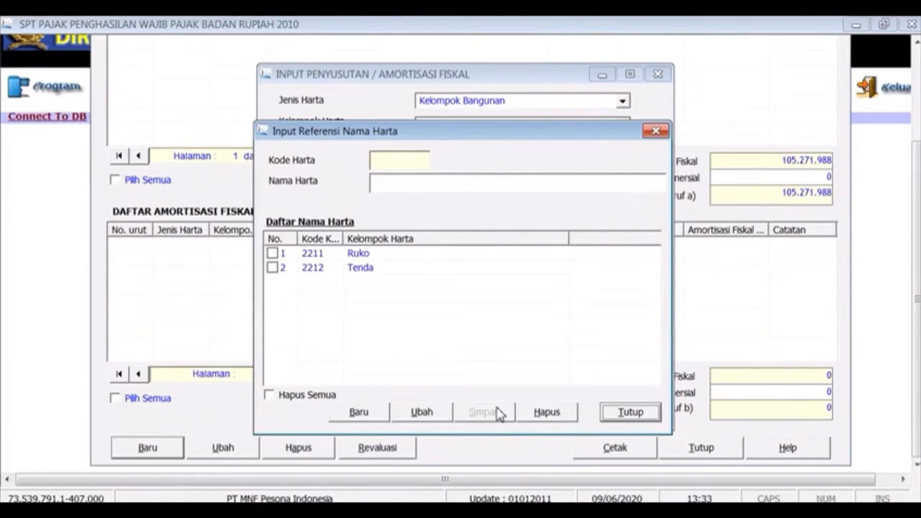
click(610, 415)
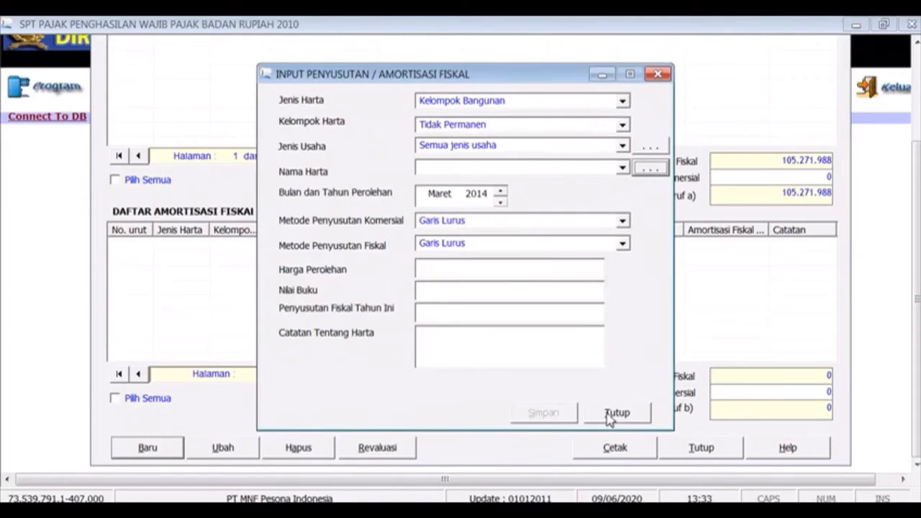
- Choose Tenda as the Nama Harta and look up Saung belakang's acquisition month and year in Excel, returning to eSPT
click(623, 167)
click(591, 208)
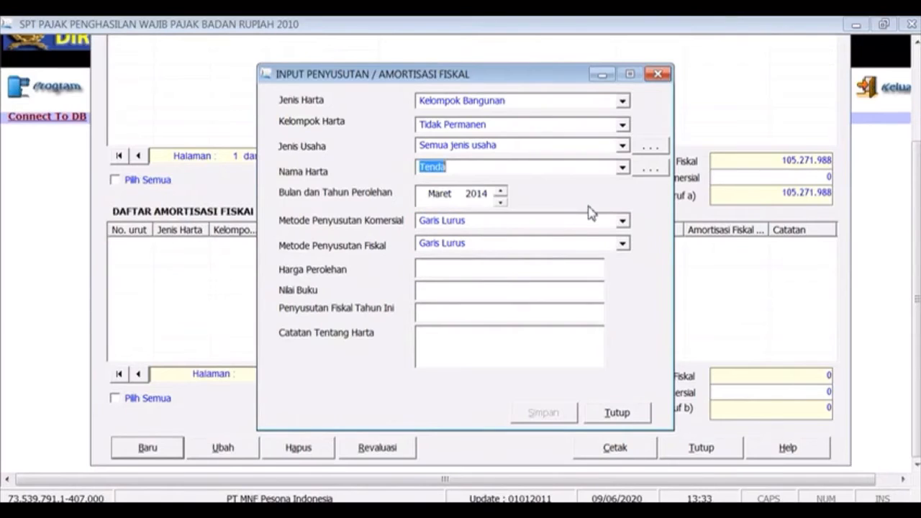
key(alt+Tab)
key(alt+Tab)
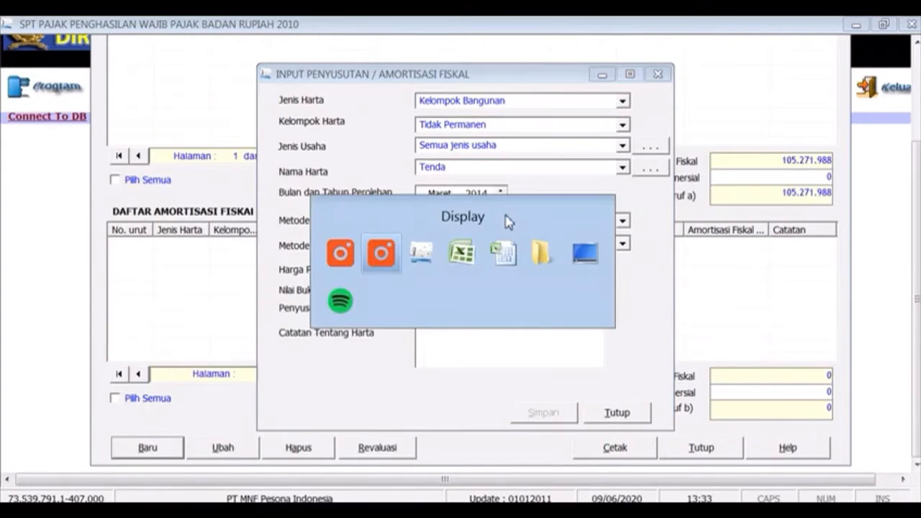
key(Right)
key(Right)
key(Right)
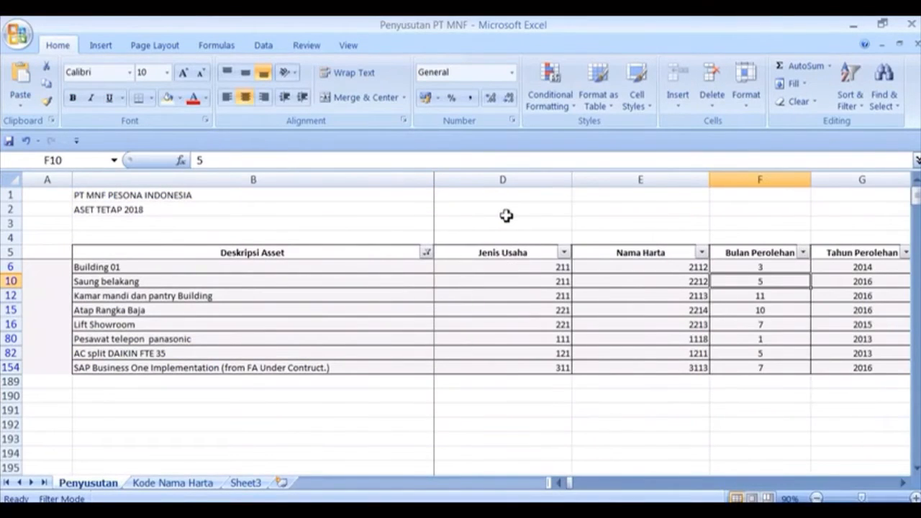
key(alt+Tab)
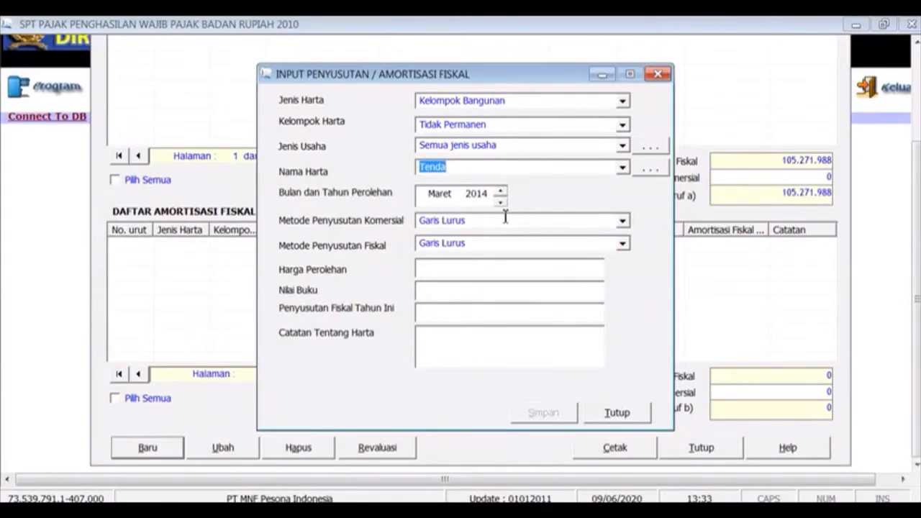
- Set the Bulan dan Tahun Perolehan of the Tenda asset to Mei 2016
click(437, 193)
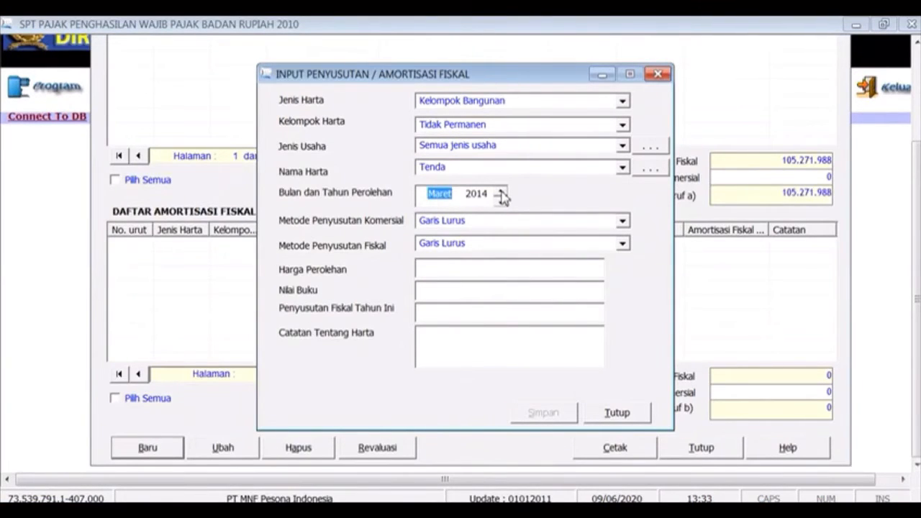
click(501, 192)
click(502, 193)
click(476, 200)
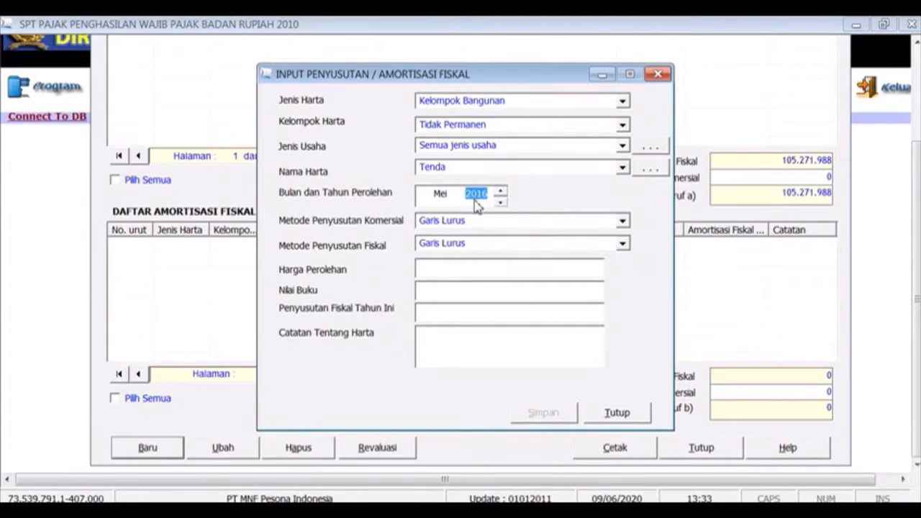
- Look up the Harga Beli of Saung belakang in the Excel Penyusutan sheet and return to the eSPT form
click(479, 267)
key(alt+Tab)
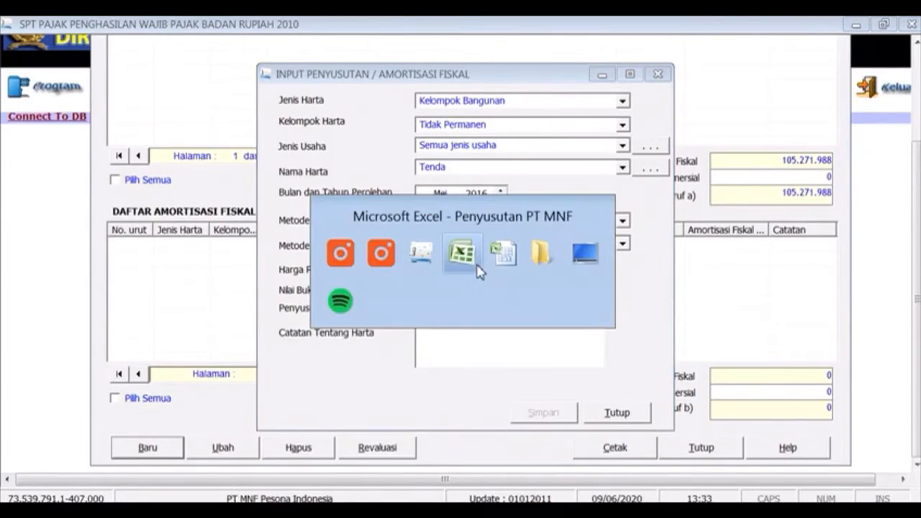
key(Right)
key(Right)
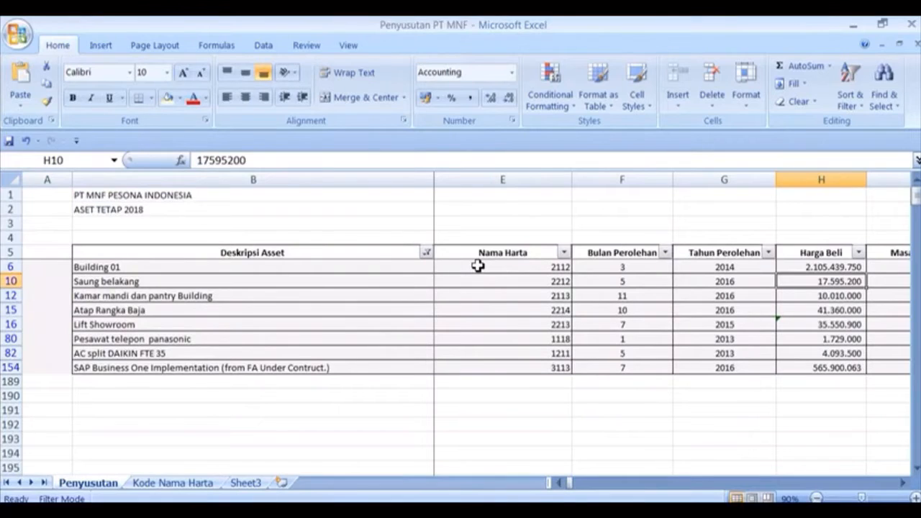
key(alt+Tab)
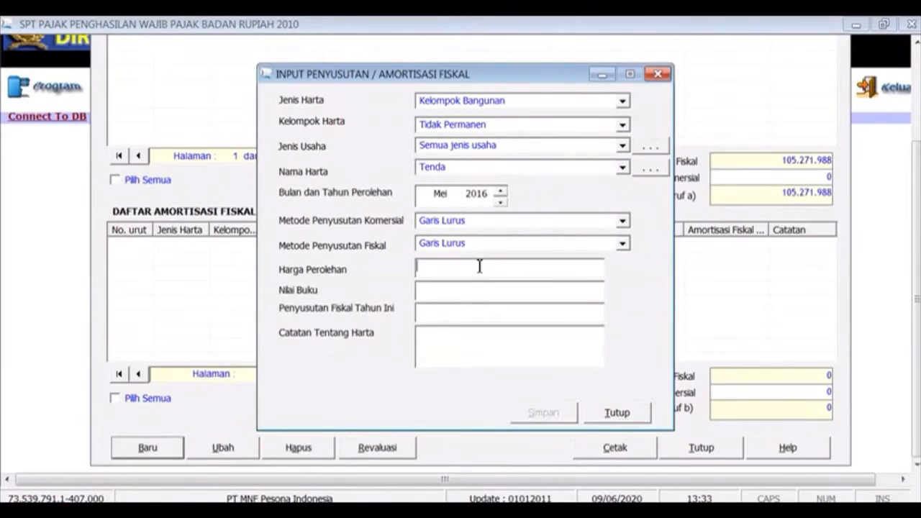
- Enter 17595200 as the Harga Perolehan, rechecking it in Excel, and have the book value and fiscal depreciation calculated
text(17595)
key(alt+Tab)
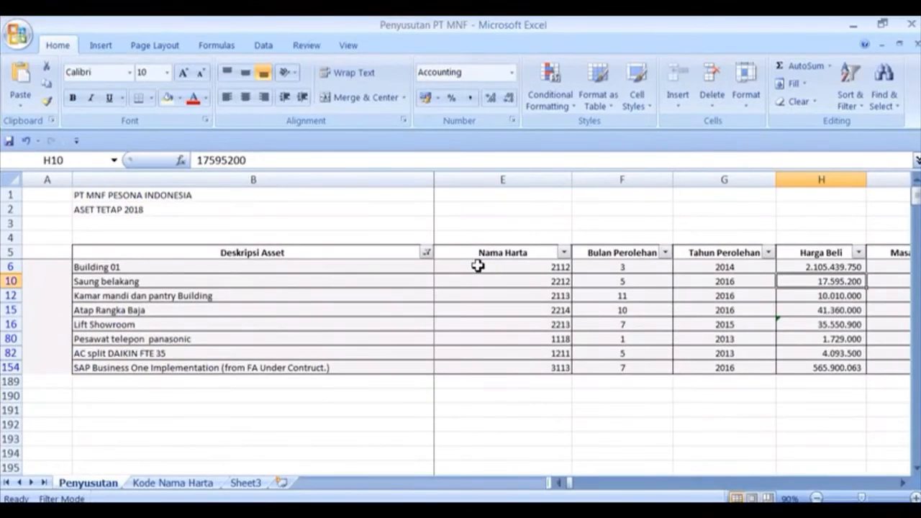
key(alt+Tab)
text(5952)
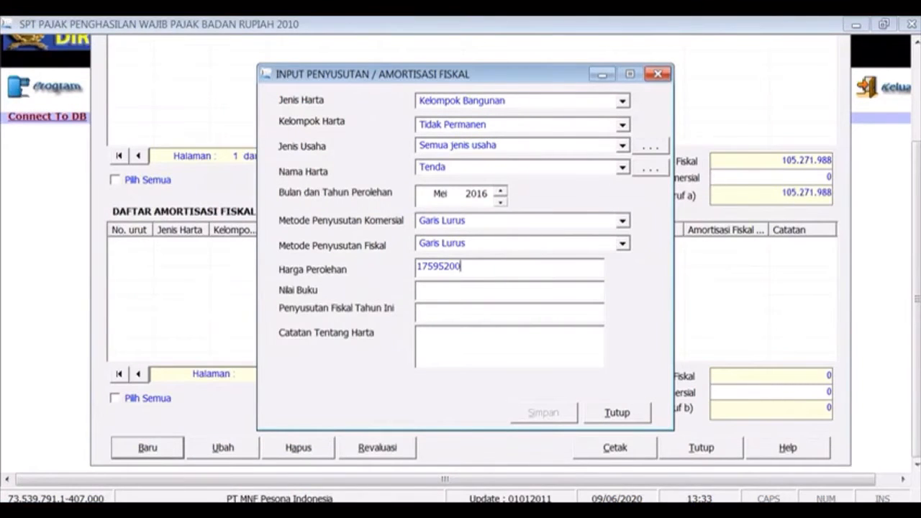
key(Tab)
key(Tab)
key(Tab)
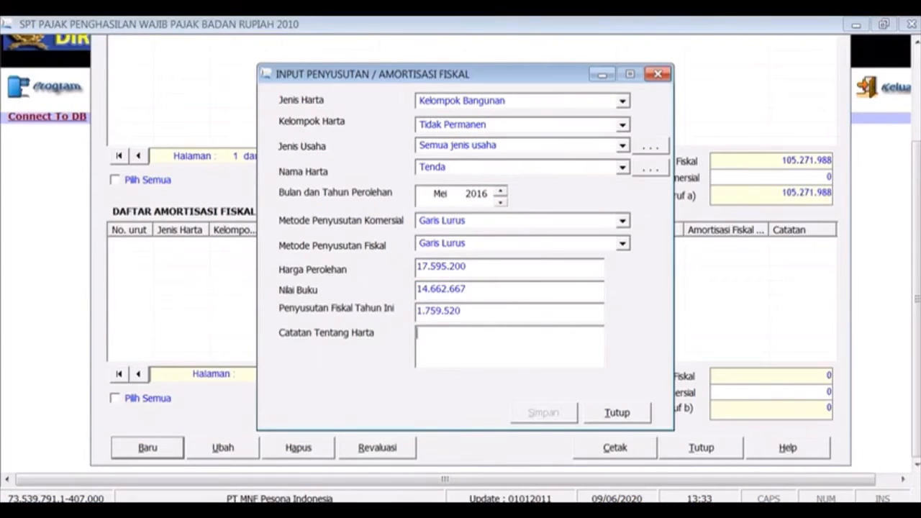
- Copy the description text Saung belakang from the Deskripsi Asset column in Excel and return to eSPT
key(alt+Tab)
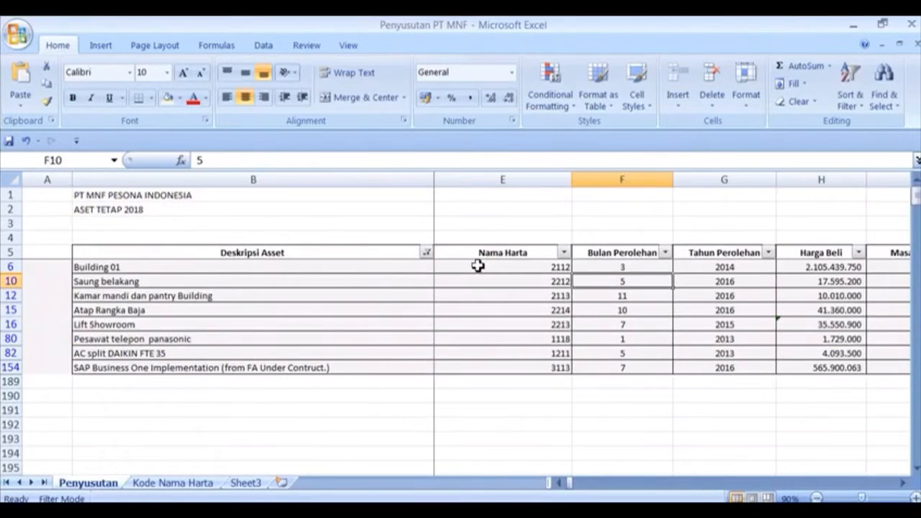
key(Left)
key(Left)
key(Left)
key(Left)
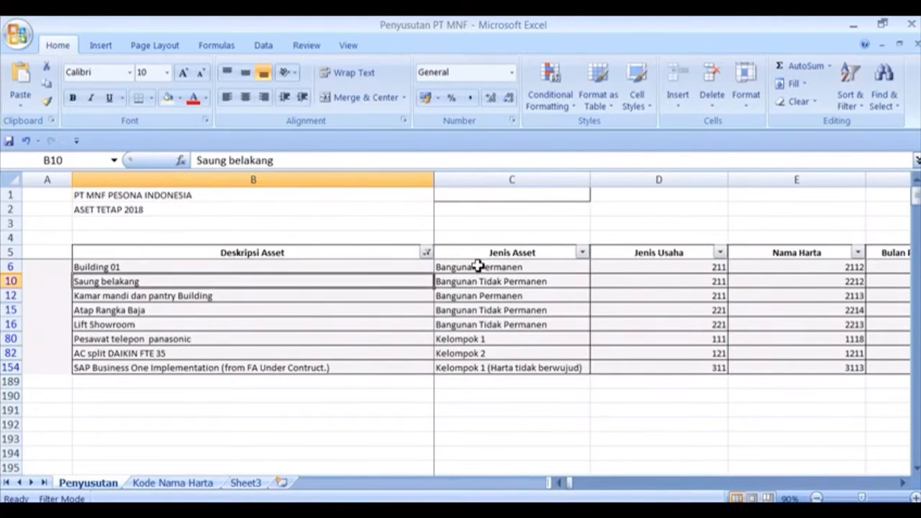
click(362, 160)
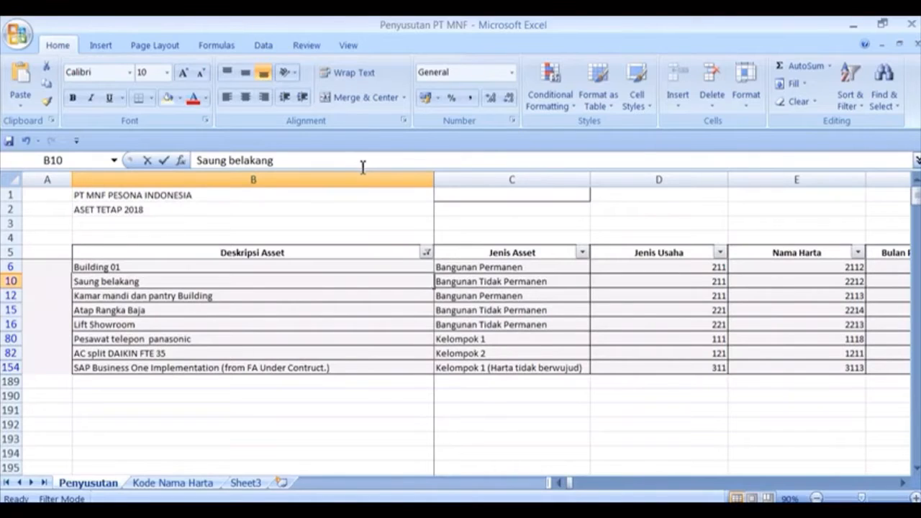
drag(362, 162, 189, 164)
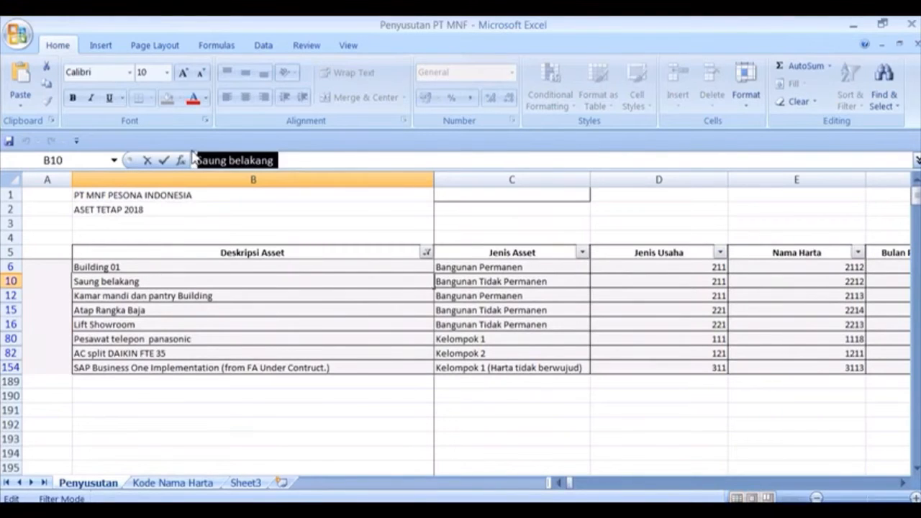
key(ctrl+c)
key(alt+Tab)
- Paste Saung belakang into Catatan Tentang Harta and save the asset, continuing with a new entry
click(463, 339)
key(ctrl+v)
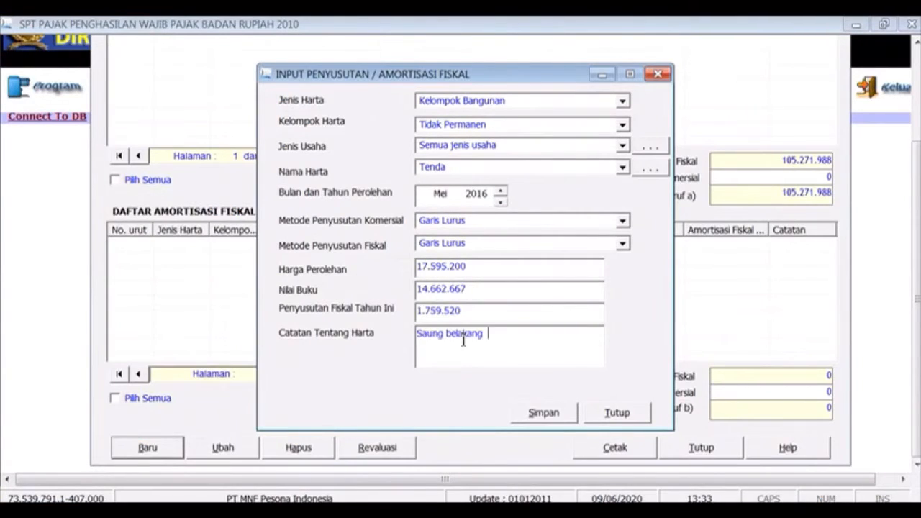
click(556, 420)
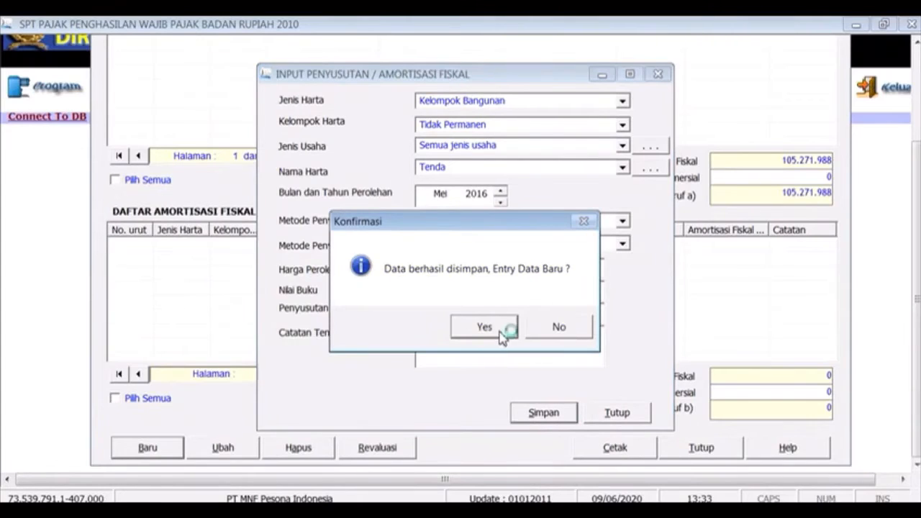
click(502, 335)
- Check the Kamar mandi dan pantry Building row in Excel and set Jenis Harta to Kelompok Bangunan and Kelompok Harta to Permanen in eSPT
key(alt+Tab)
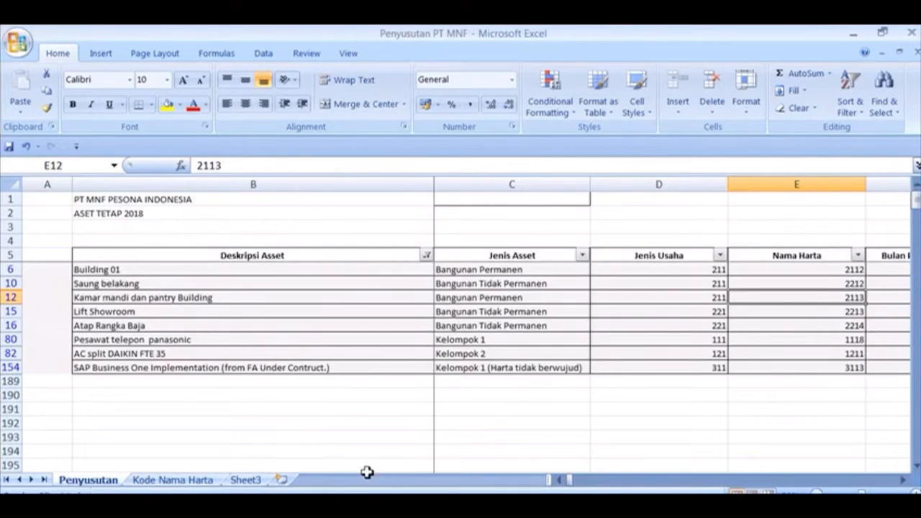
click(381, 505)
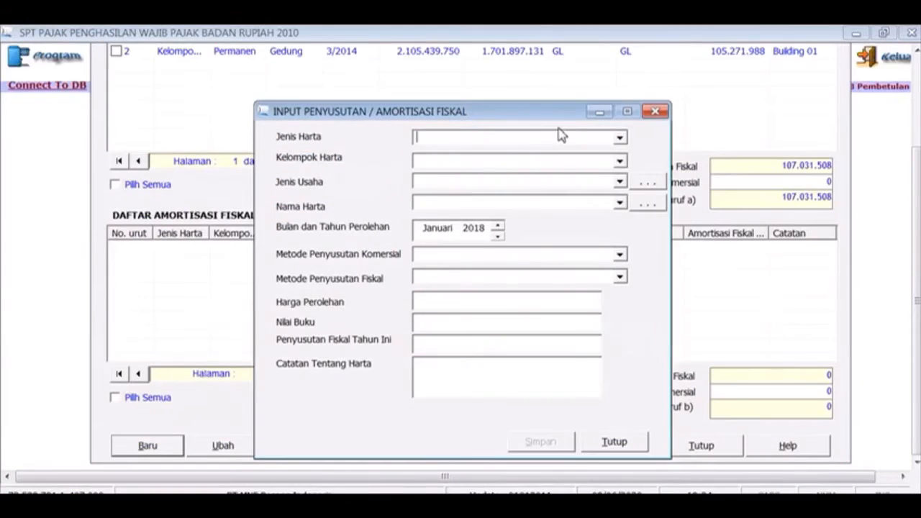
click(620, 138)
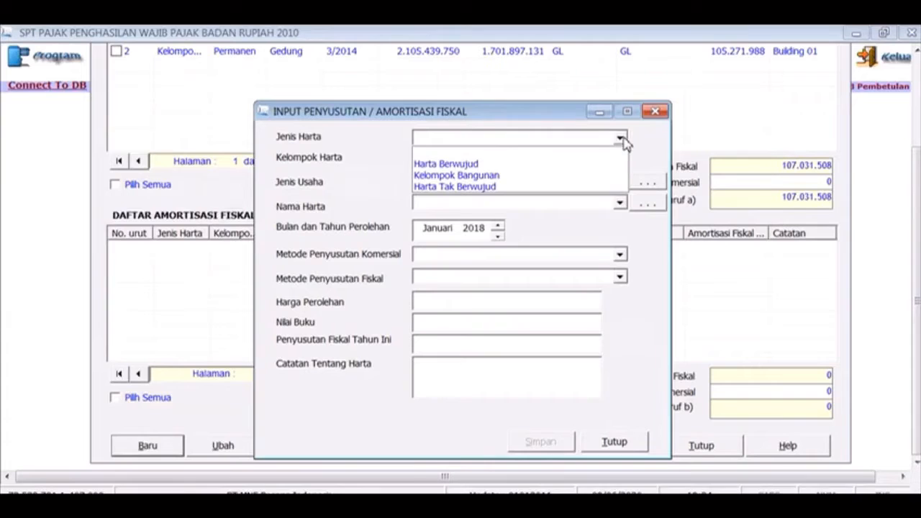
click(596, 175)
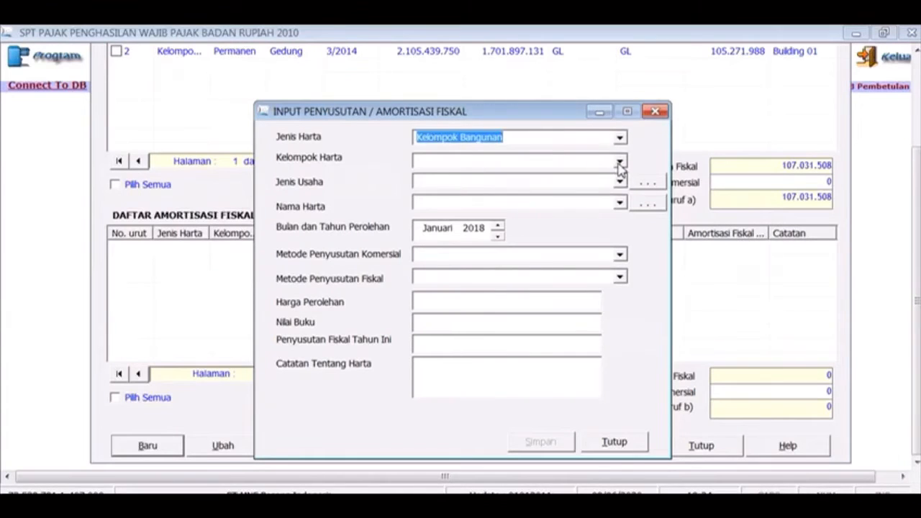
click(619, 161)
click(596, 188)
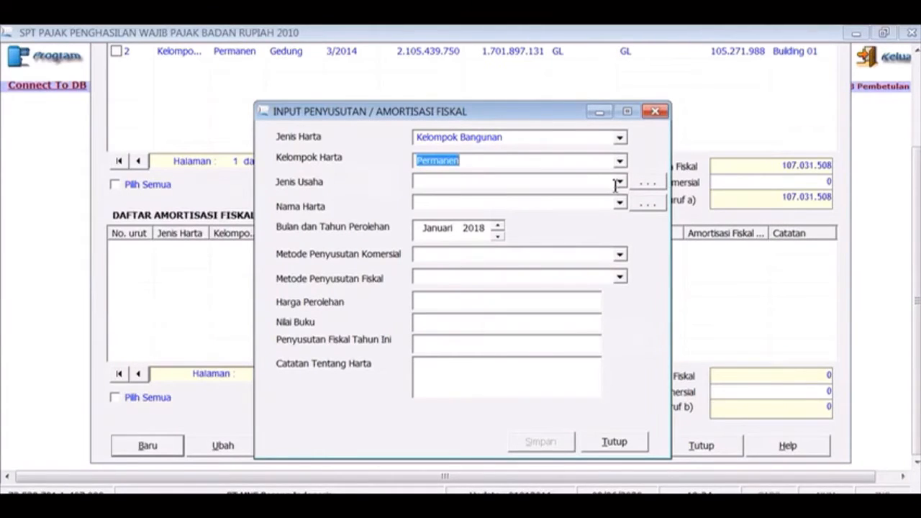
- Set Jenis Usaha to Semua jenis usaha and Nama Harta to Bangunan Kantor
click(618, 183)
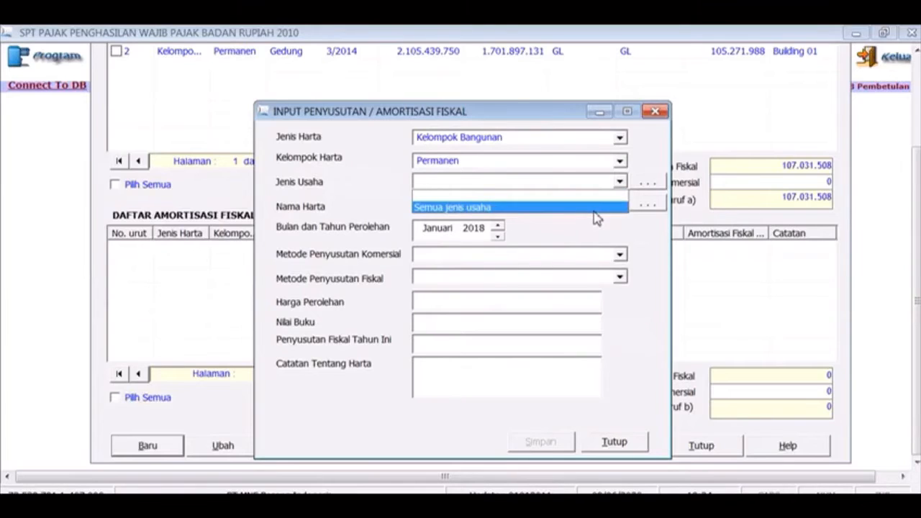
click(597, 209)
click(620, 204)
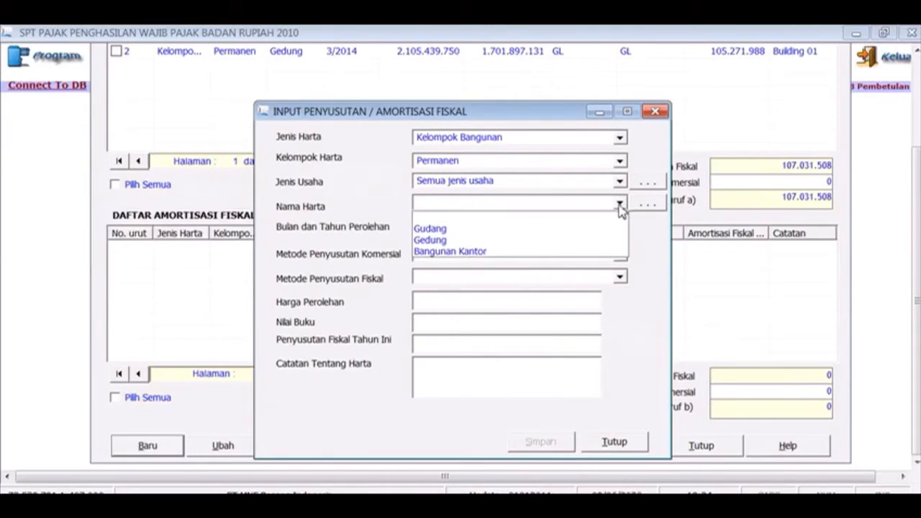
click(568, 252)
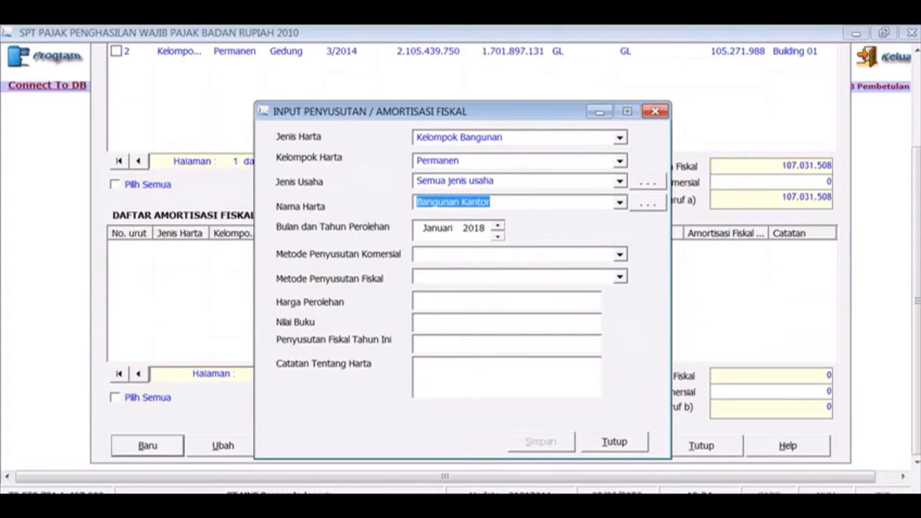
- Look up the acquisition month and year of Kamar mandi dan pantry Building in Excel and return to eSPT
key(alt+Tab)
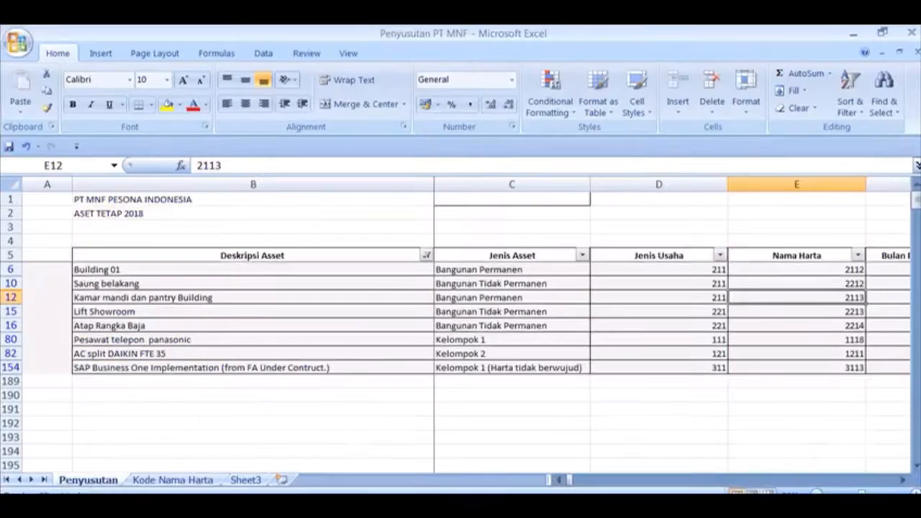
click(465, 301)
key(Right)
key(Right)
key(Right)
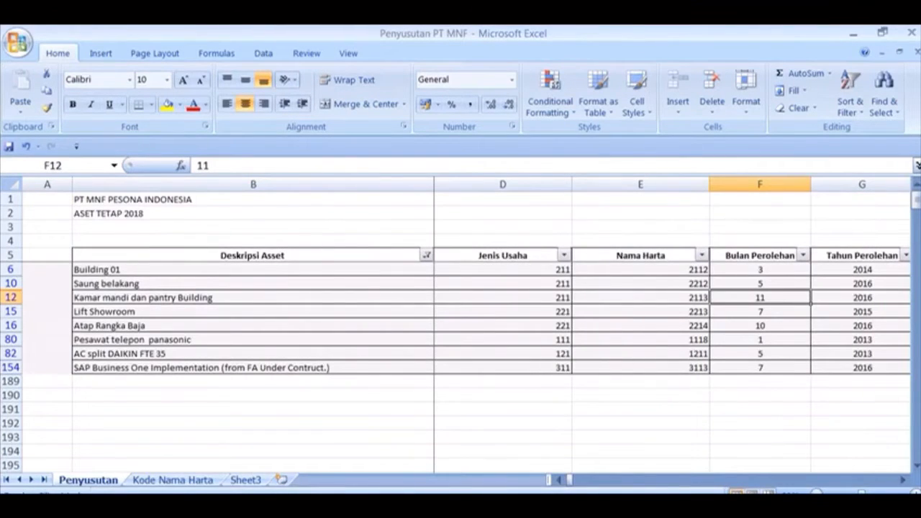
key(alt+Tab)
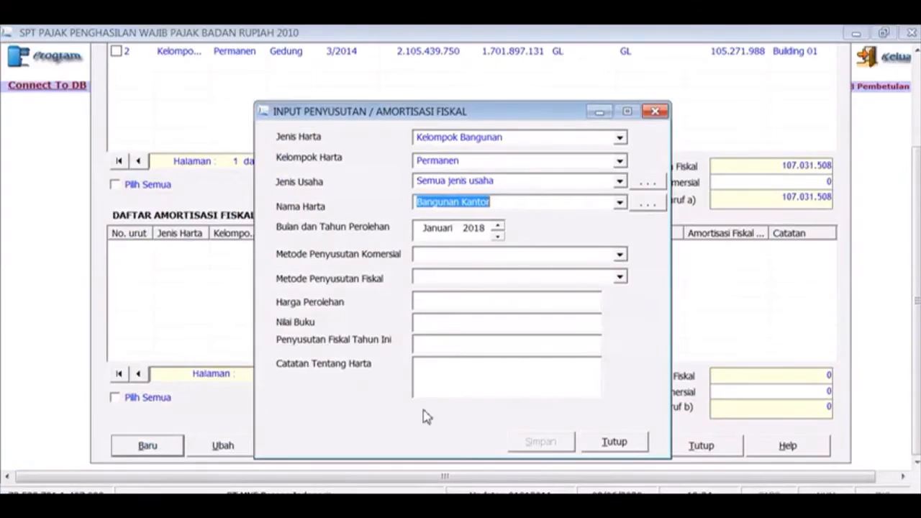
- Set the Bulan dan Tahun Perolehan of the Bangunan Kantor asset to Nopember 2016
click(438, 228)
click(496, 225)
click(497, 225)
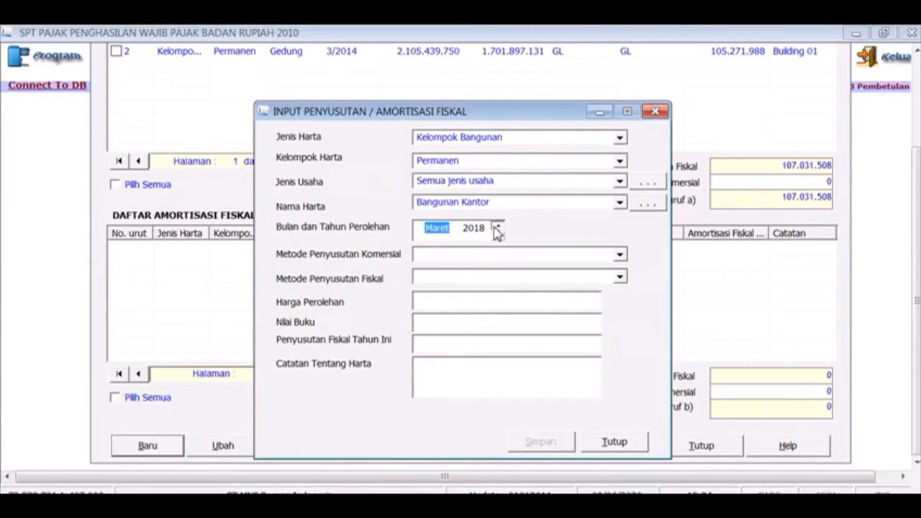
click(497, 225)
click(496, 225)
click(496, 225)
click(496, 225)
click(497, 225)
click(497, 225)
click(496, 225)
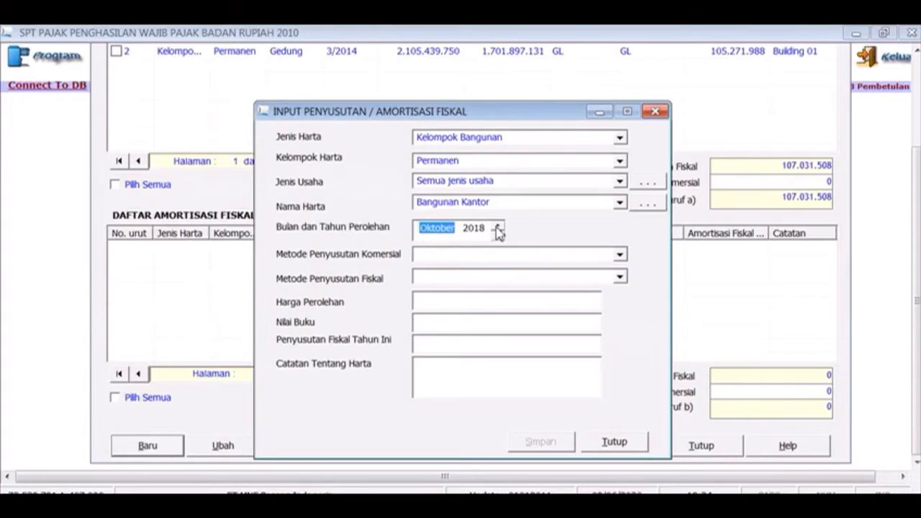
click(496, 225)
click(496, 225)
click(497, 237)
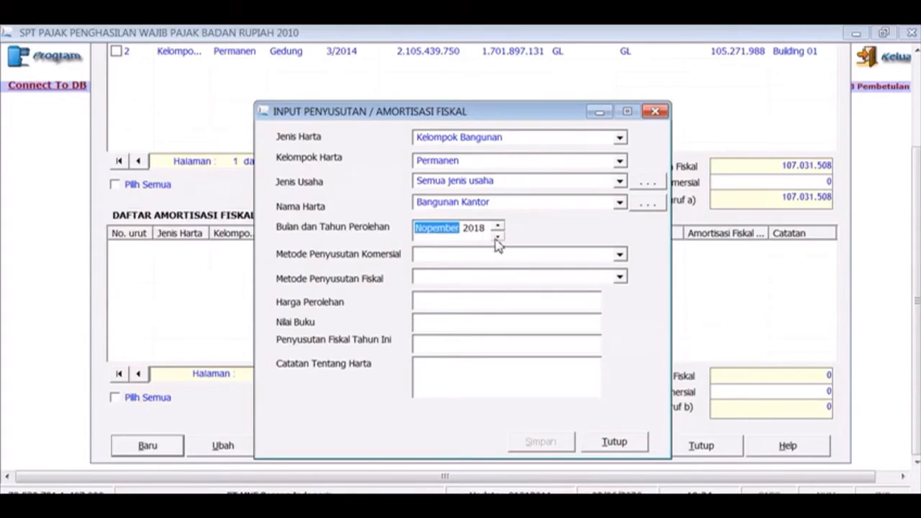
click(481, 231)
text(2016)
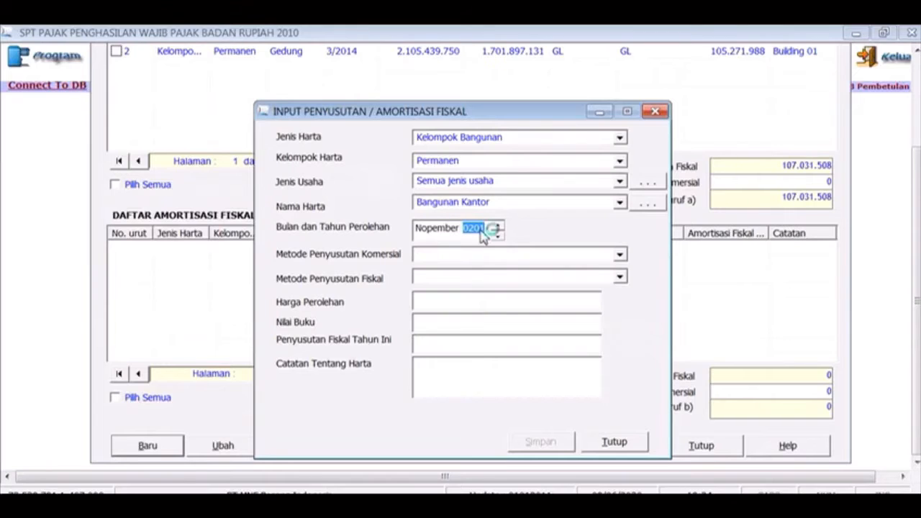
- Set Metode Penyusutan Komersial to Garis Lurus
click(620, 257)
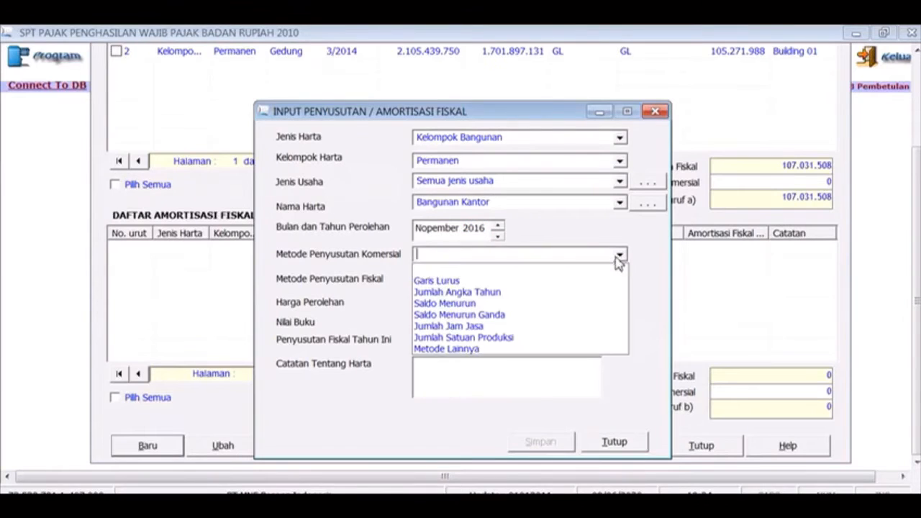
key(Up)
key(Return)
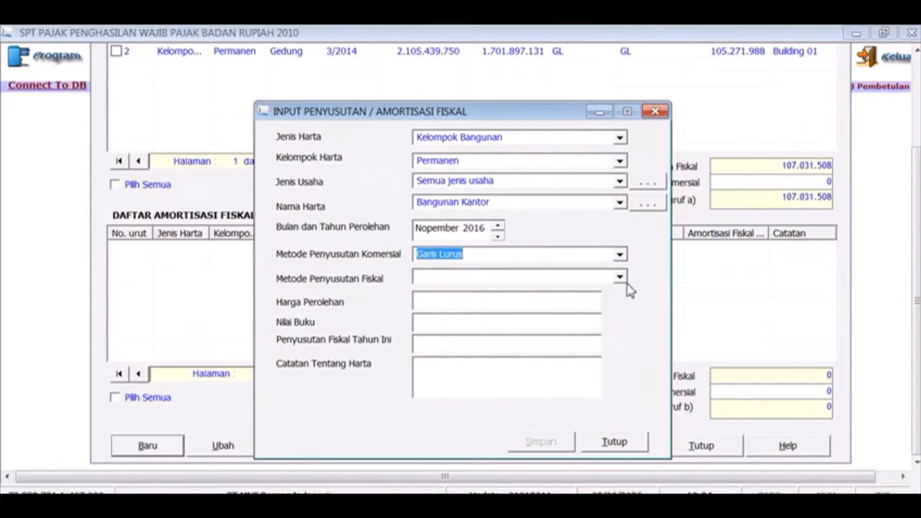
- Set Metode Penyusutan Fiskal to Garis Lurus and look up the Harga Beli of Kamar mandi dan pantry Building in Excel
click(620, 278)
click(586, 303)
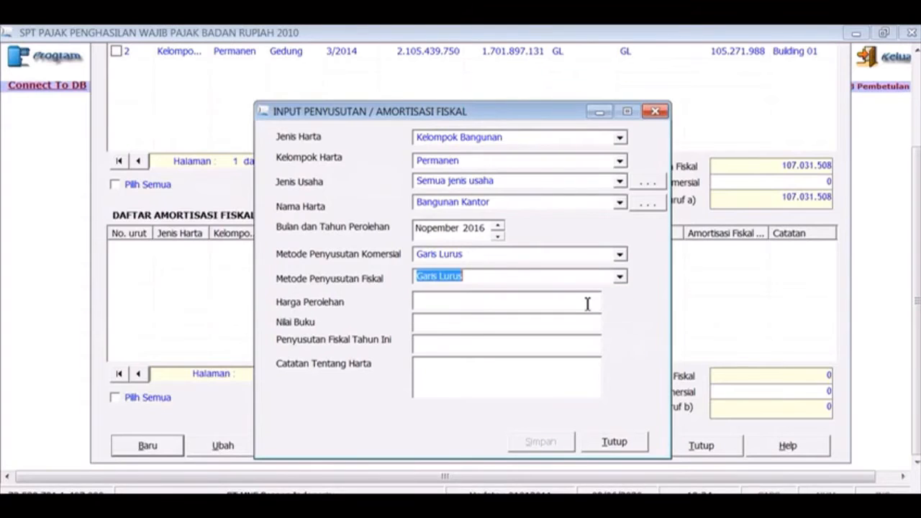
click(587, 305)
key(alt+Tab)
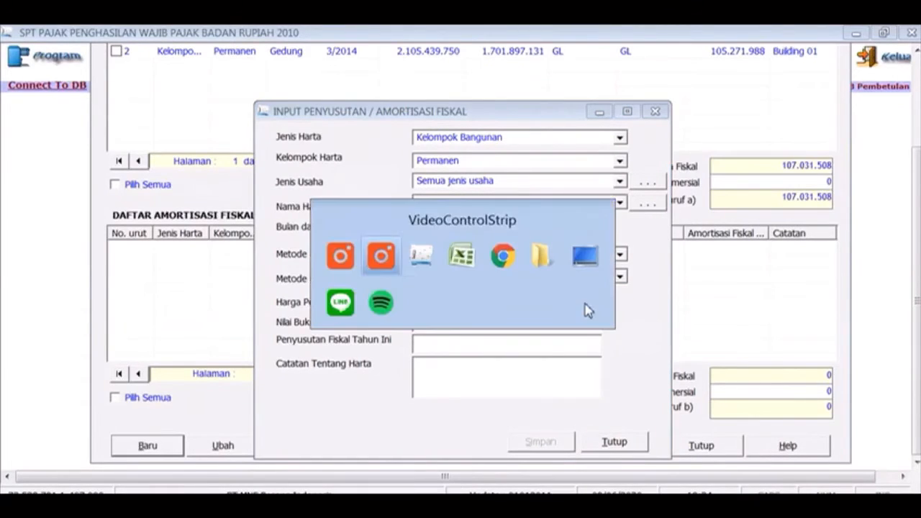
key(alt+Tab)
key(alt+Tab)
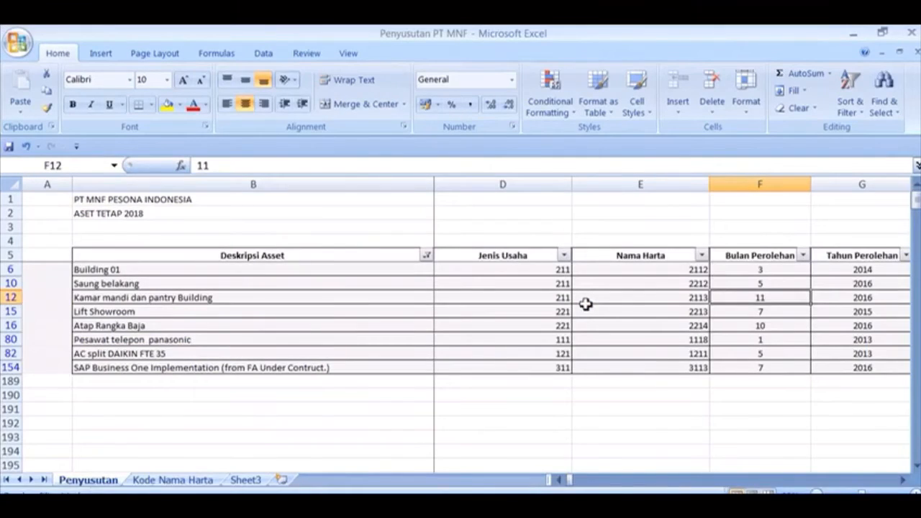
key(Right)
key(Right)
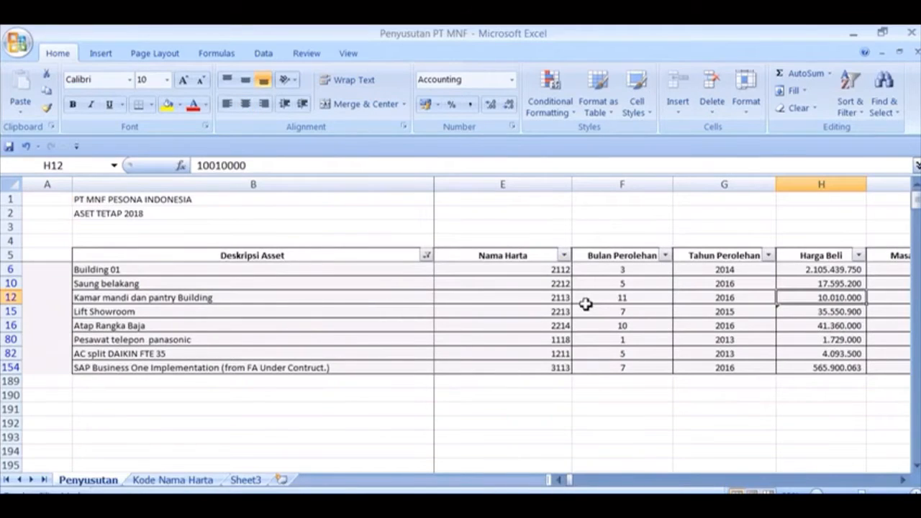
- Return to eSPT and enter 10.010.000 as the Harga Perolehan, checking it against the Harga Beli in Excel
key(alt+Tab)
text(1)
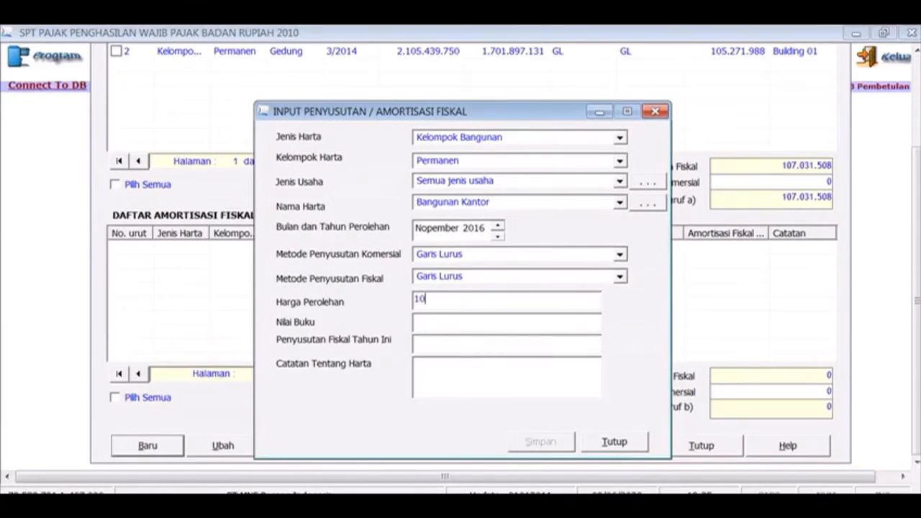
text(0.010.000.000)
key(Tab)
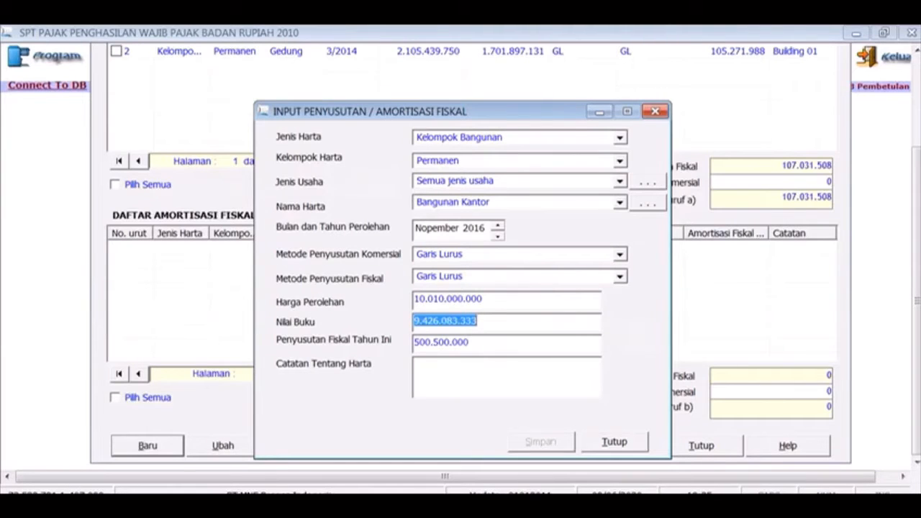
key(alt+Tab)
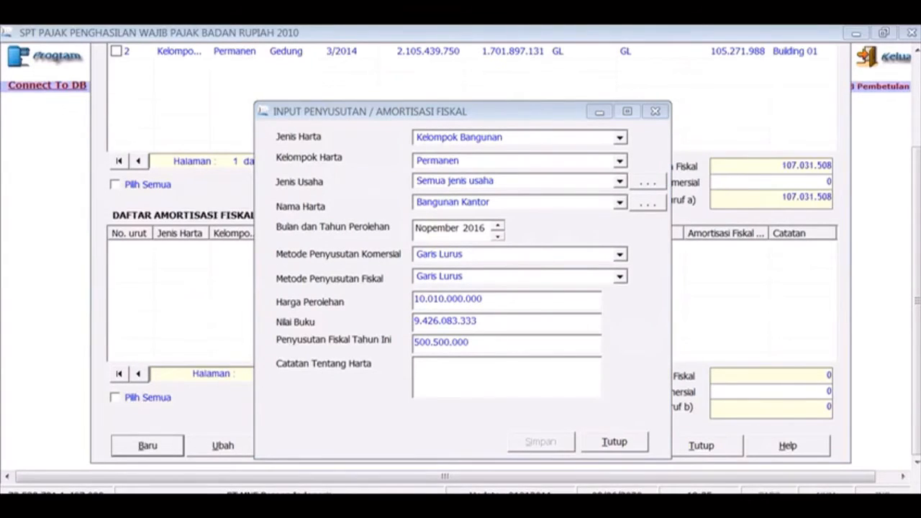
key(alt+Tab)
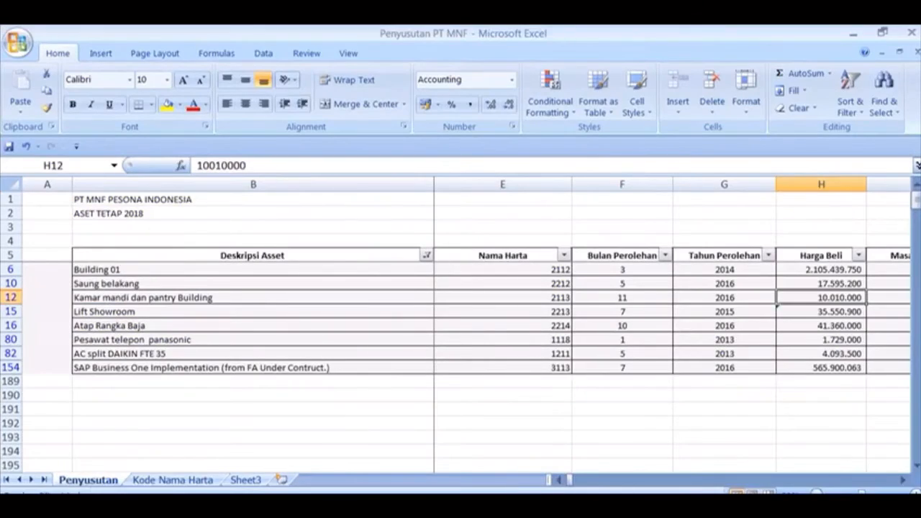
key(alt+Tab)
click(515, 304)
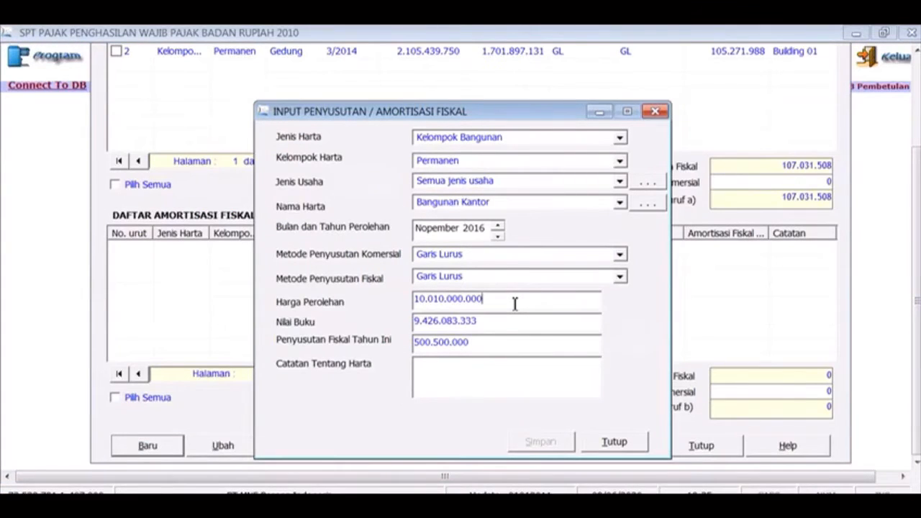
key(Tab)
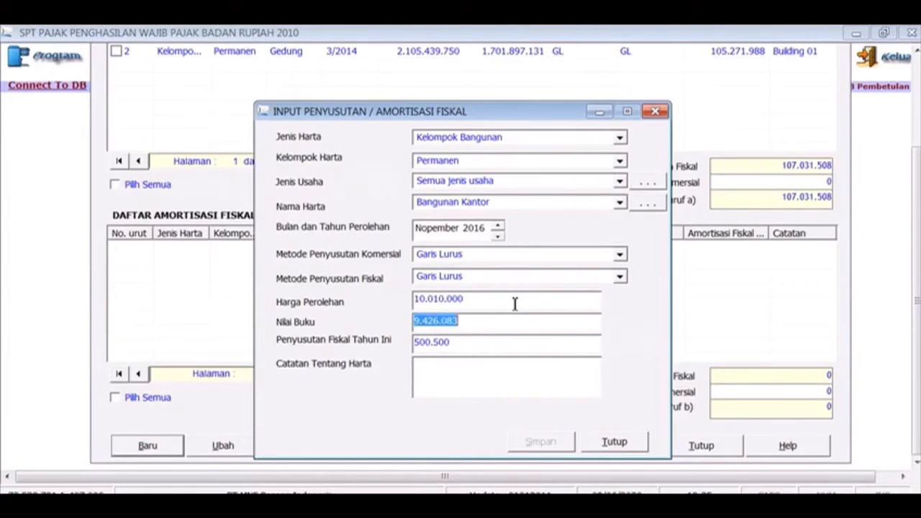
- Copy the description Kamar mandi dan pantry Building from Excel into Catatan Tentang Harta in eSPT
click(458, 395)
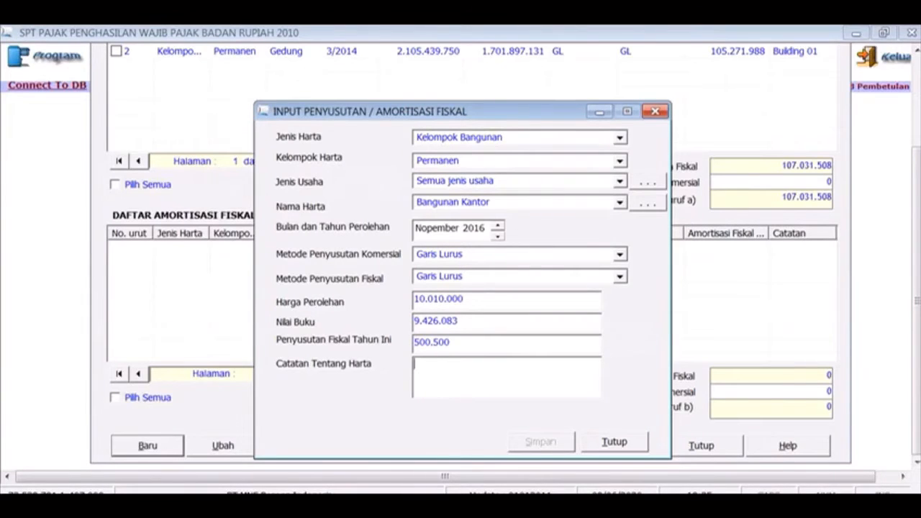
key(alt+Tab)
key(alt+Tab)
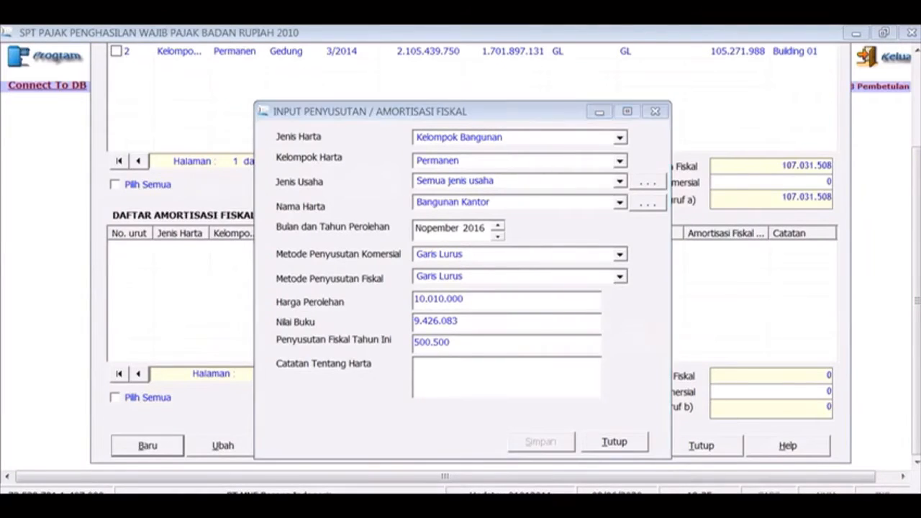
key(alt+Tab)
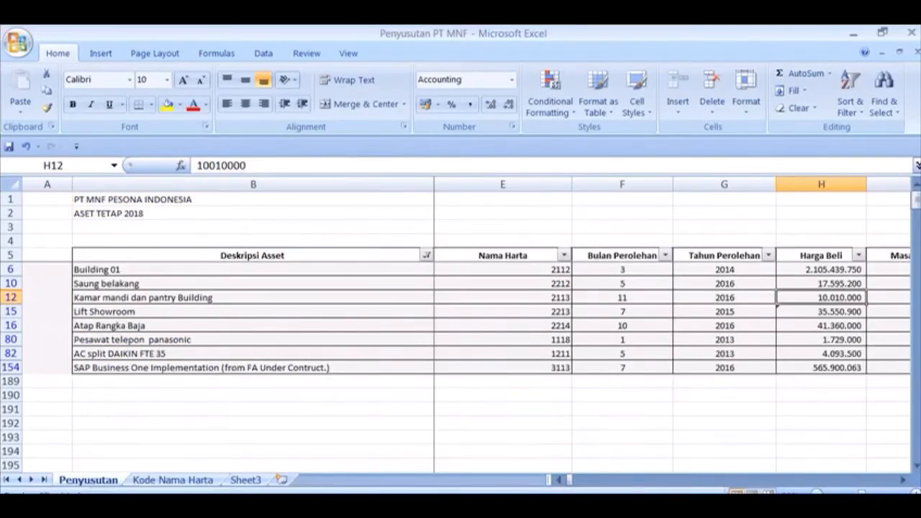
click(229, 303)
double_click(229, 303)
drag(226, 302, 74, 298)
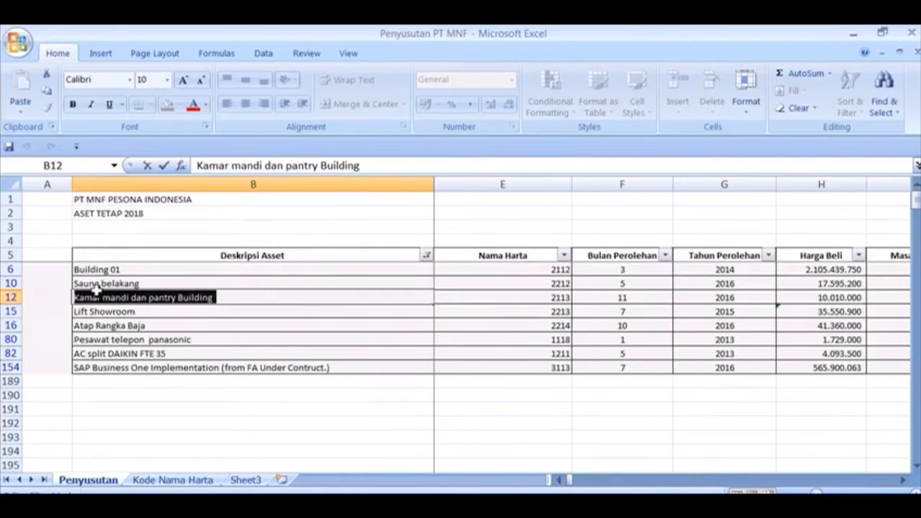
key(ctrl+c)
key(alt+Tab)
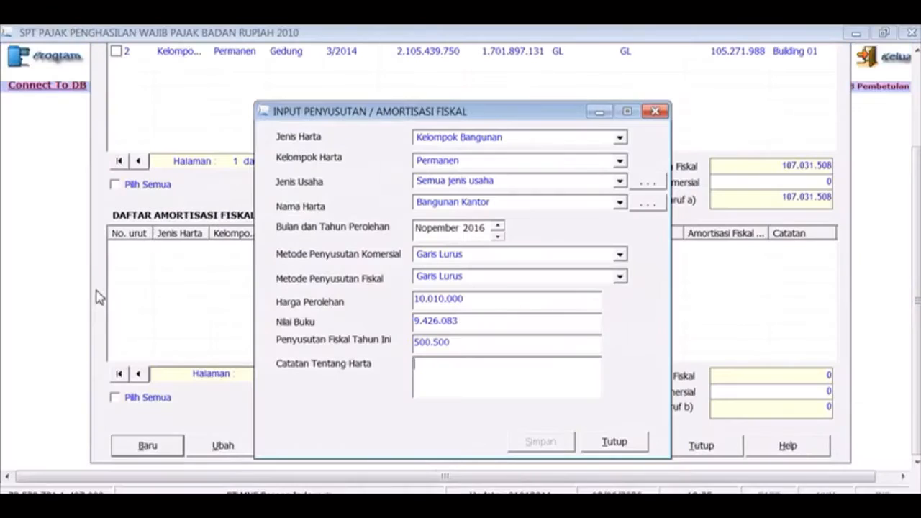
key(ctrl+v)
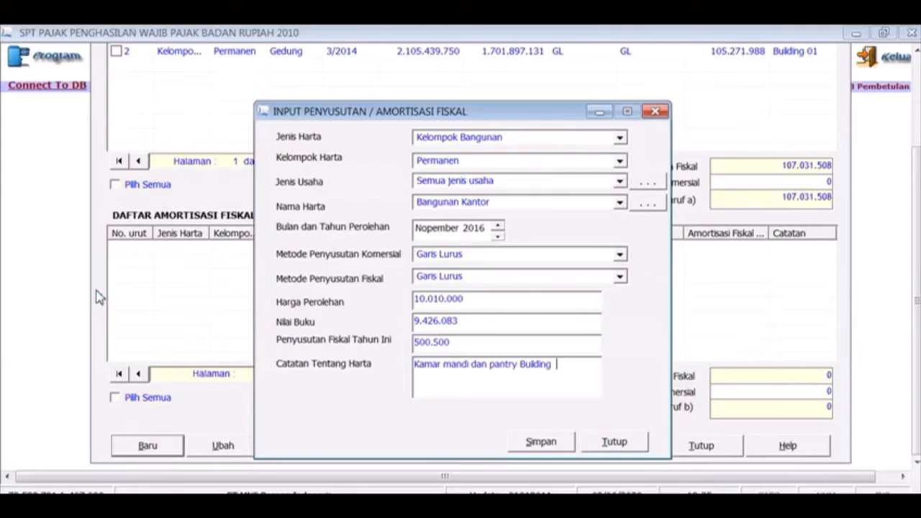
- Save the Kamar mandi dan pantry Building entry and continue with a new asset entry
click(556, 447)
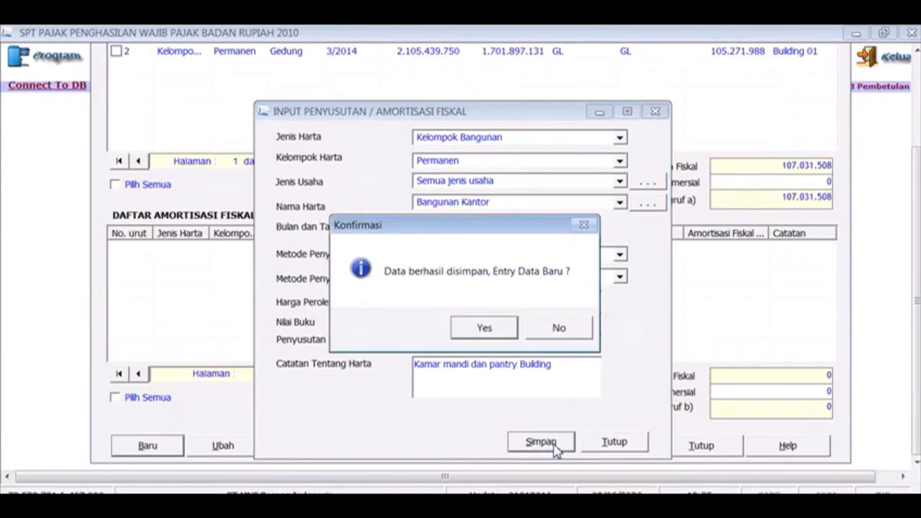
click(505, 332)
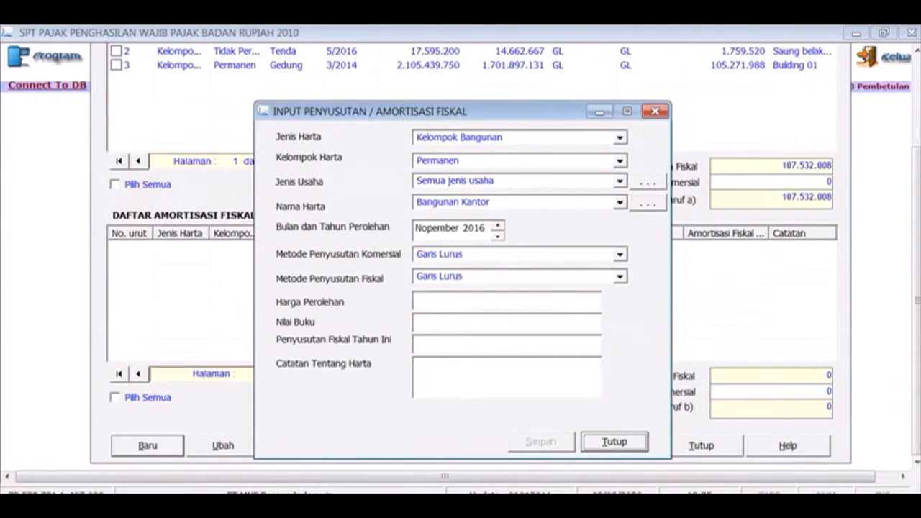
- Look up the Jenis Asset of Lift Showroom in Excel and return to eSPT
key(alt+Tab)
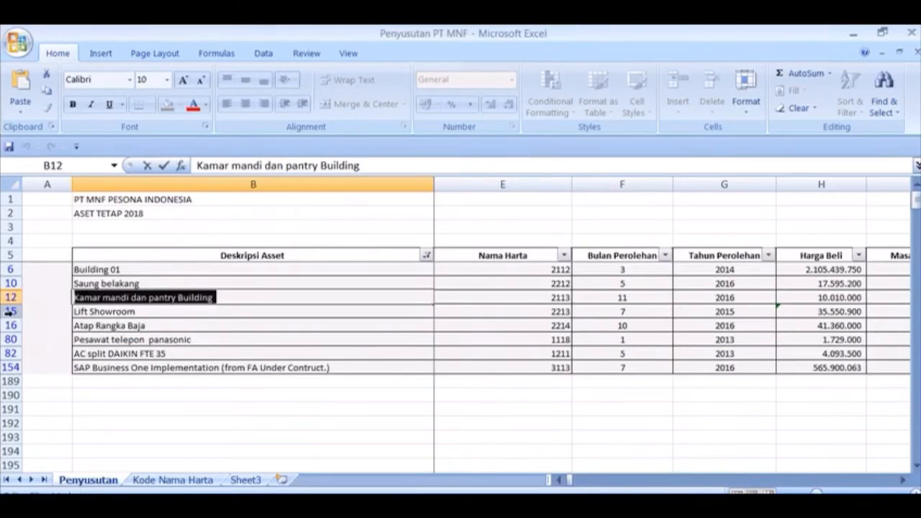
click(9, 311)
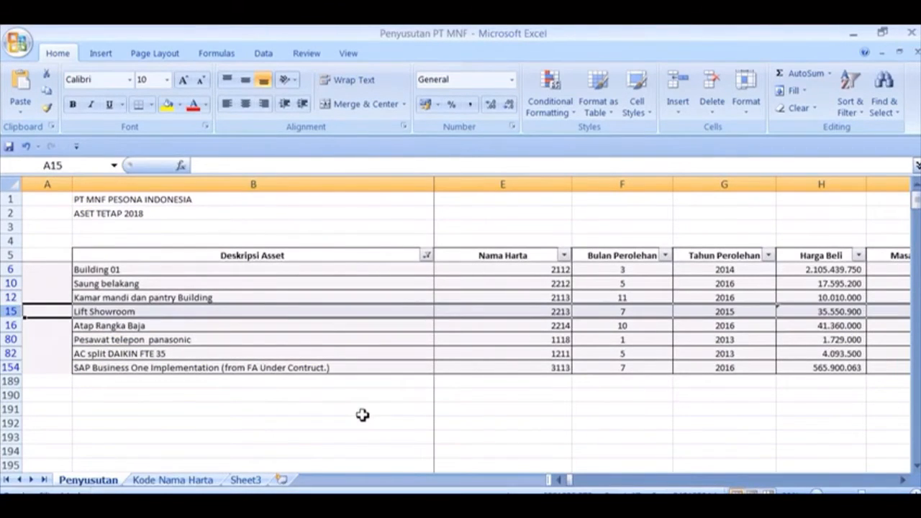
key(Right)
key(Right)
key(Right)
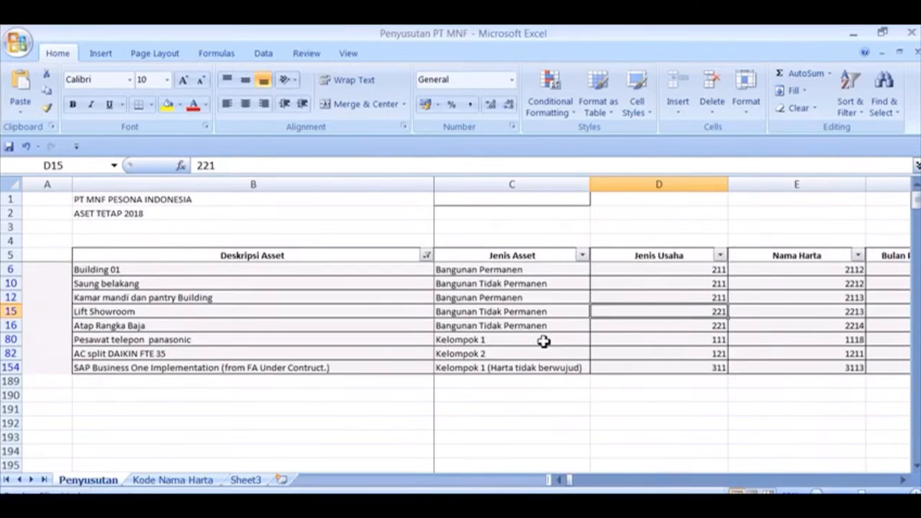
key(Left)
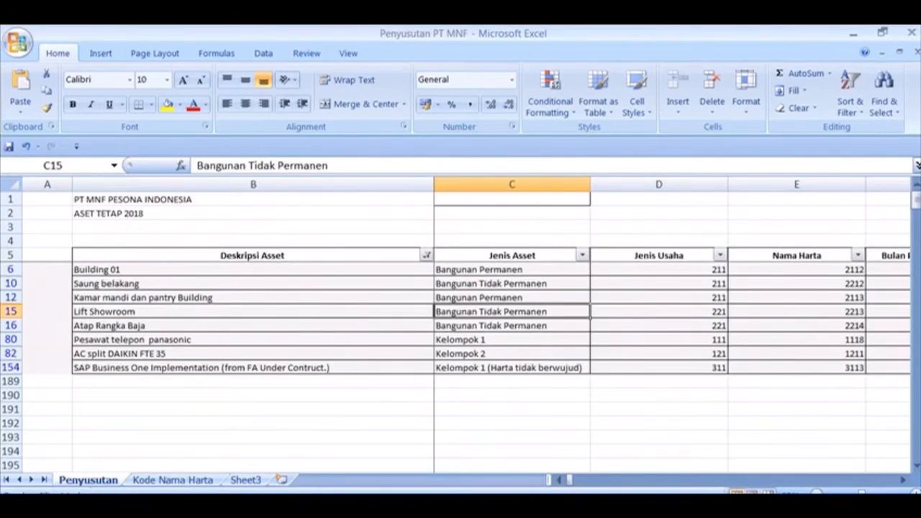
click(437, 506)
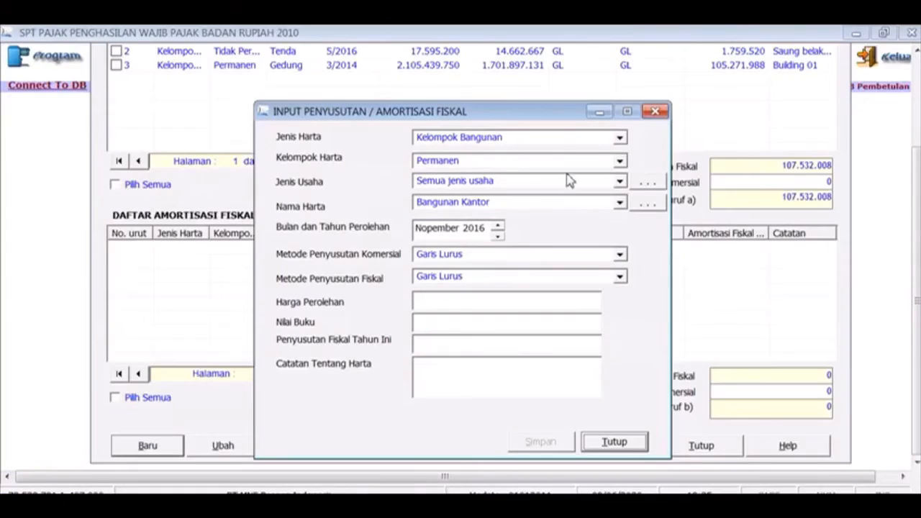
- Set Kelompok Harta to Tidak Permanen and Jenis Usaha to Semua jenis usaha
click(622, 161)
click(594, 198)
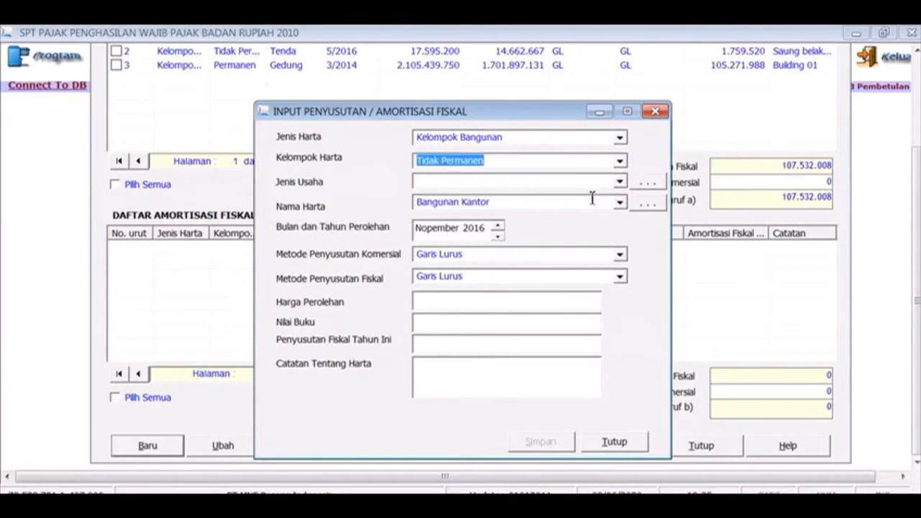
click(623, 184)
click(602, 201)
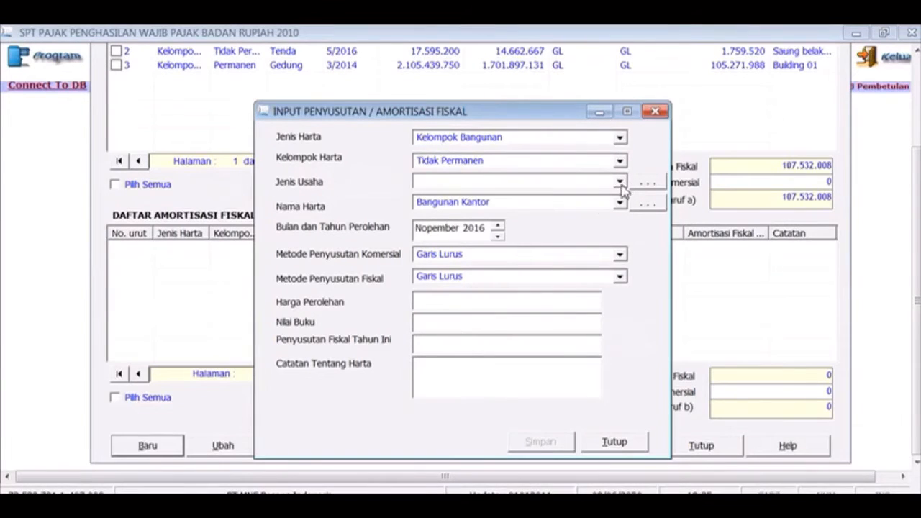
click(624, 184)
click(604, 207)
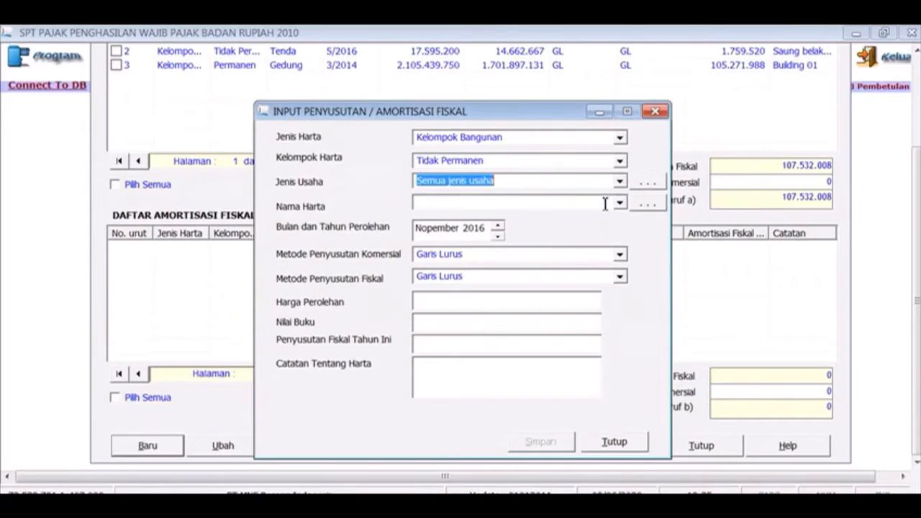
- Check the available Nama Harta options, then open the Nama Harta reference window and start a new asset name
click(622, 205)
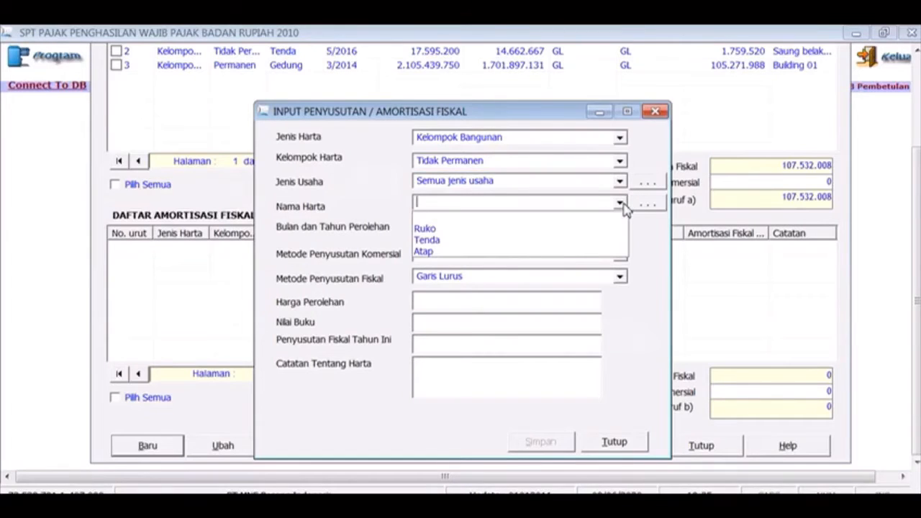
click(623, 205)
click(649, 205)
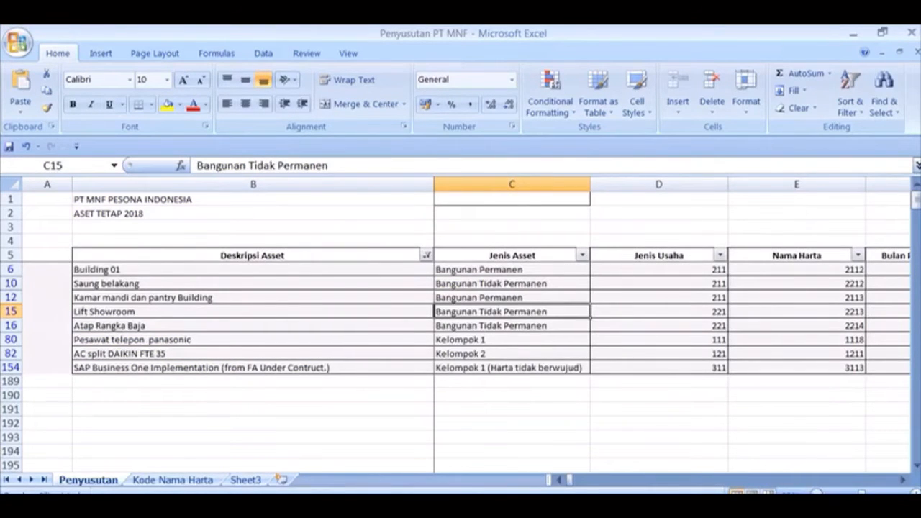
click(649, 484)
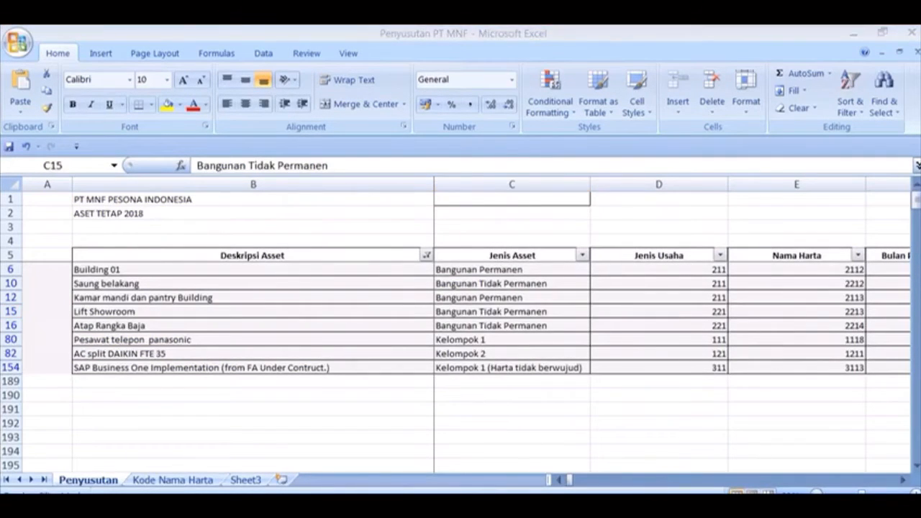
click(691, 493)
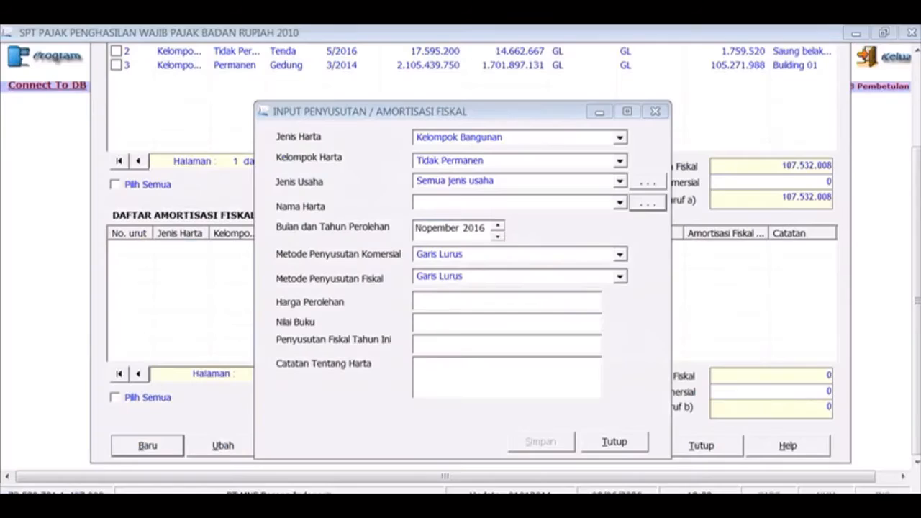
click(620, 204)
click(622, 206)
click(645, 205)
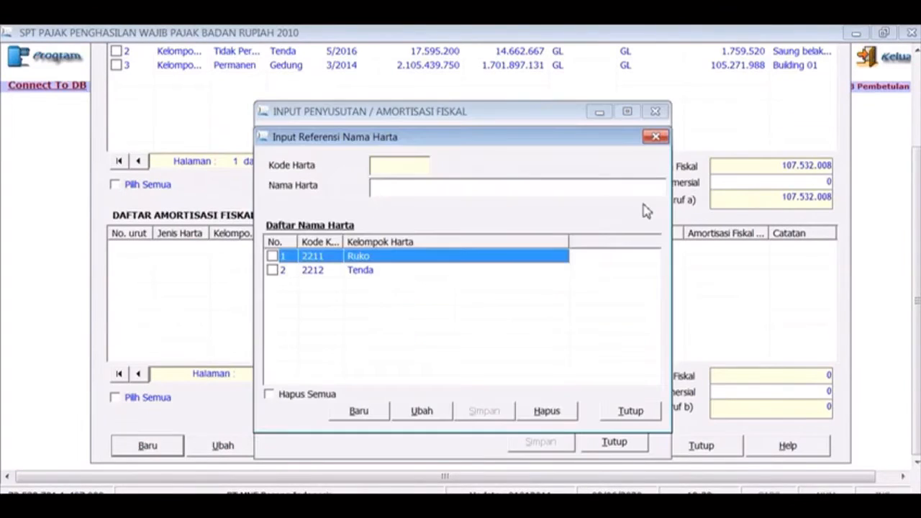
click(359, 411)
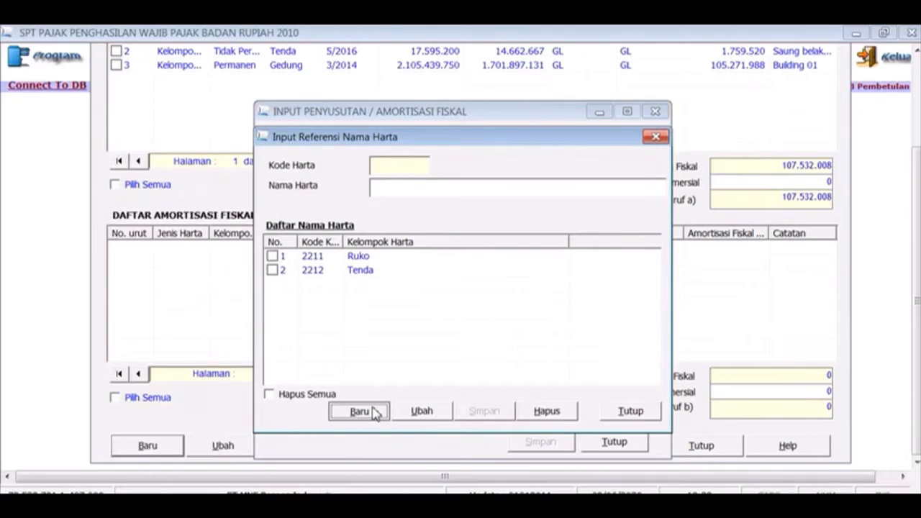
- Switch to Excel and look up the asset code for Lift on the Kode Nama Harta sheet
key(alt+Tab)
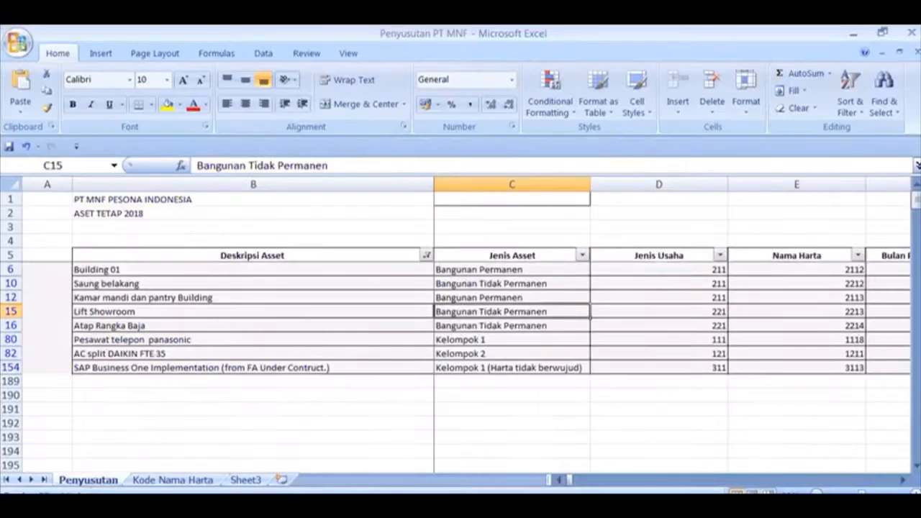
key(Right)
key(Right)
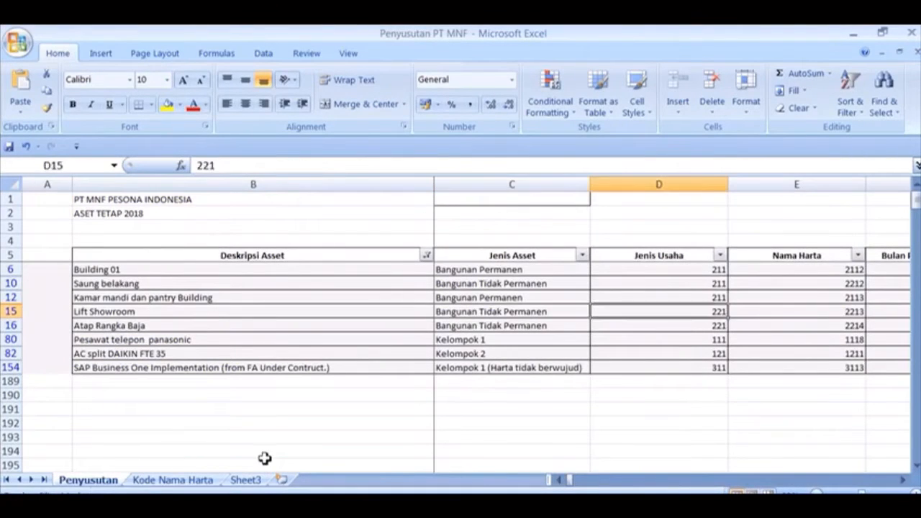
click(178, 480)
key(Up)
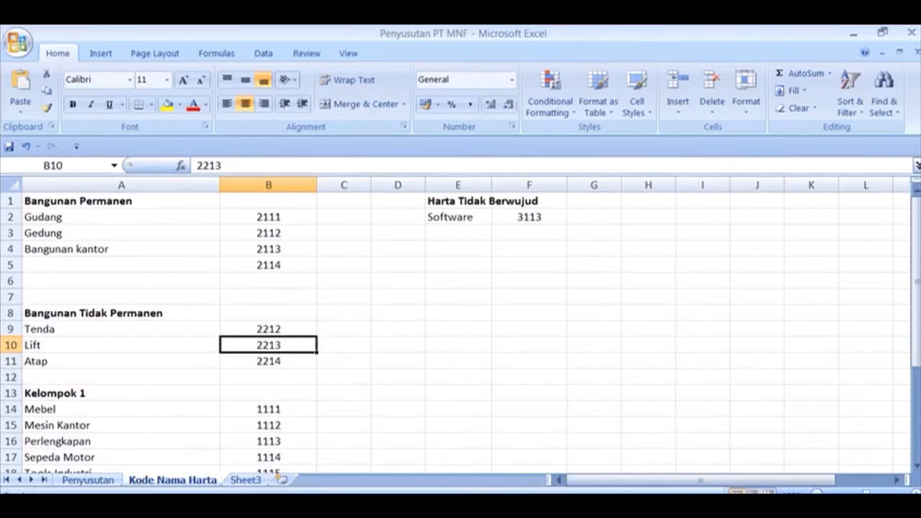
- Switch to eSPT, save Lift as a new asset name in the reference window, and choose it as the Nama Harta
key(alt+Tab)
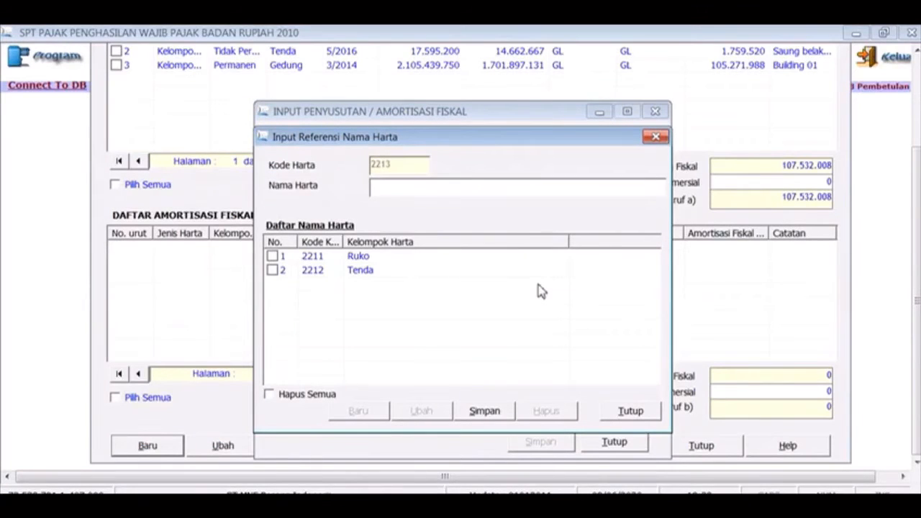
text(Lift)
click(496, 413)
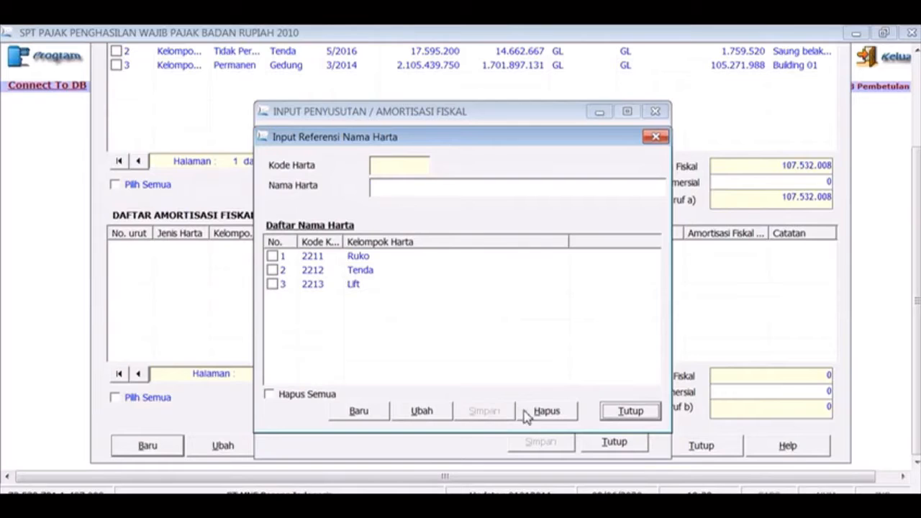
click(640, 415)
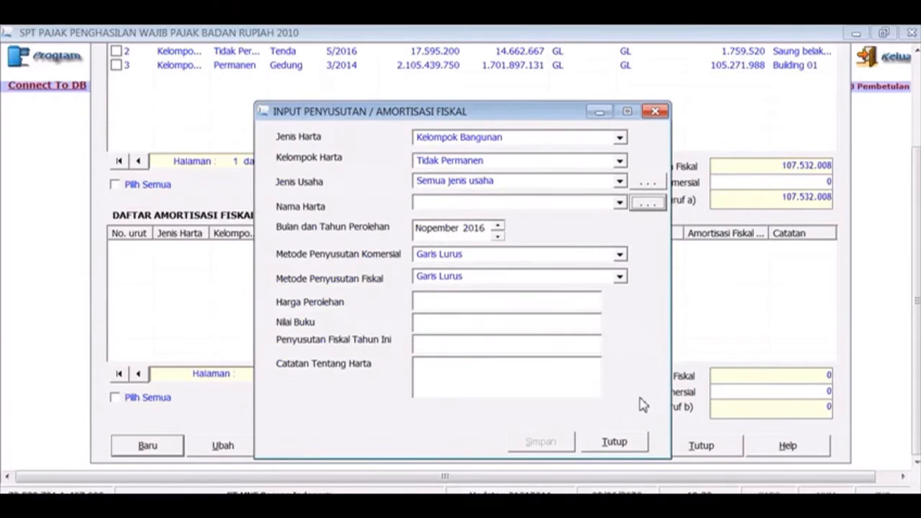
click(619, 203)
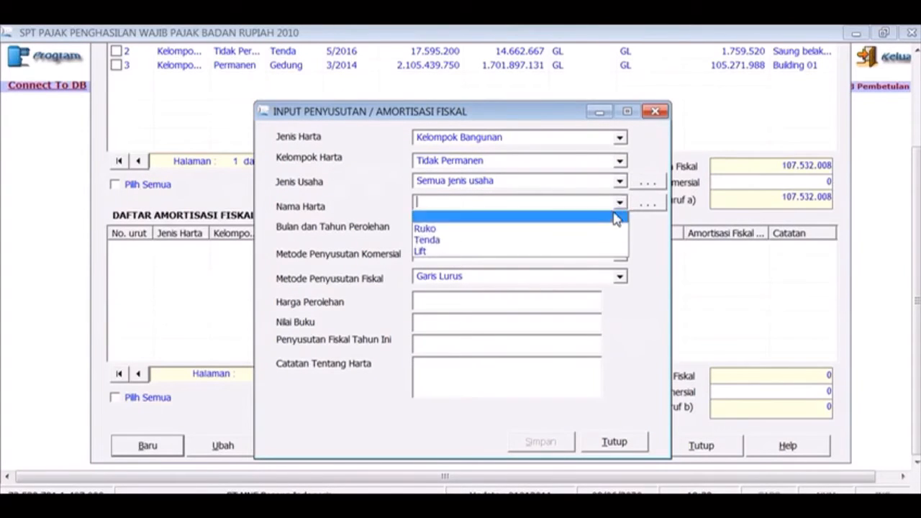
click(577, 252)
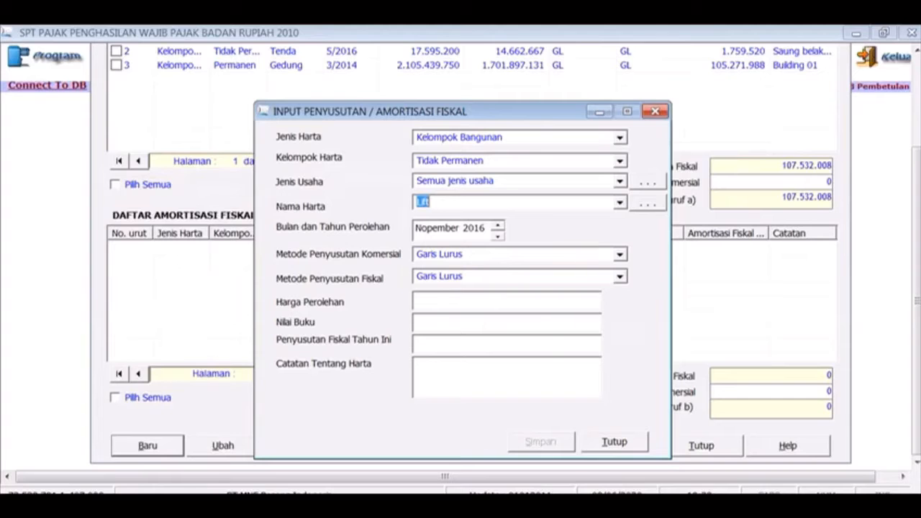
- Look up the acquisition month and year of Lift Showroom on Excel's Penyusutan sheet and return to eSPT
key(alt+Tab)
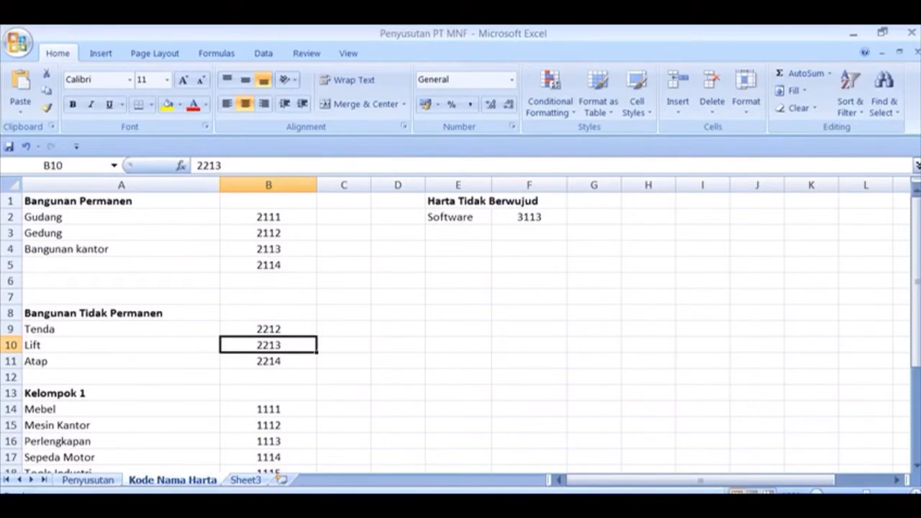
click(110, 480)
key(Right)
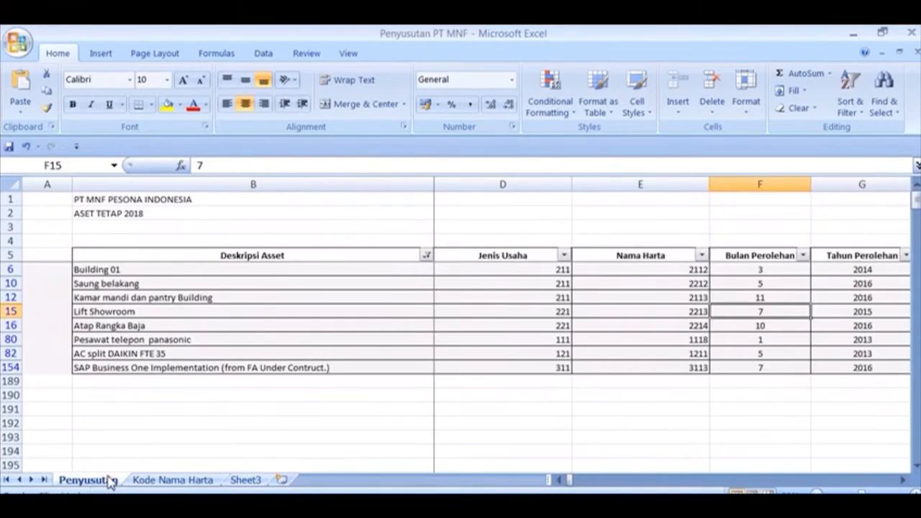
key(Right)
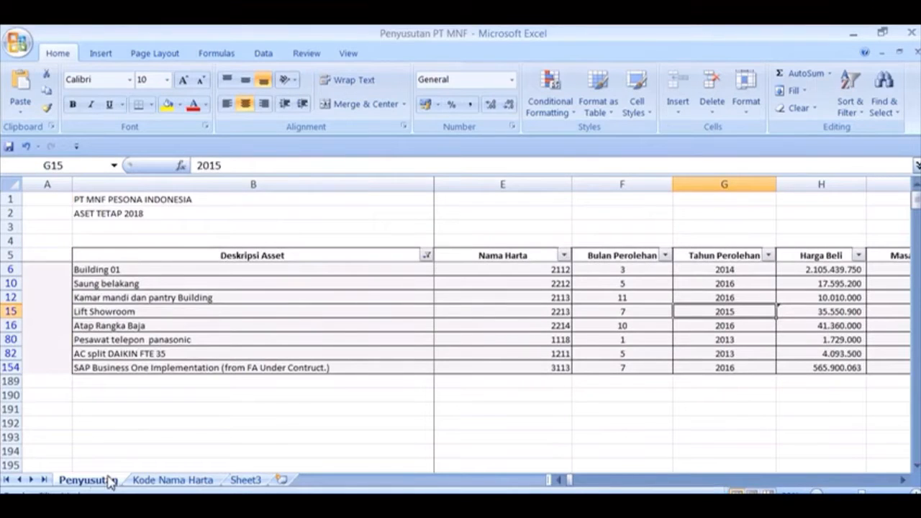
key(alt+Tab)
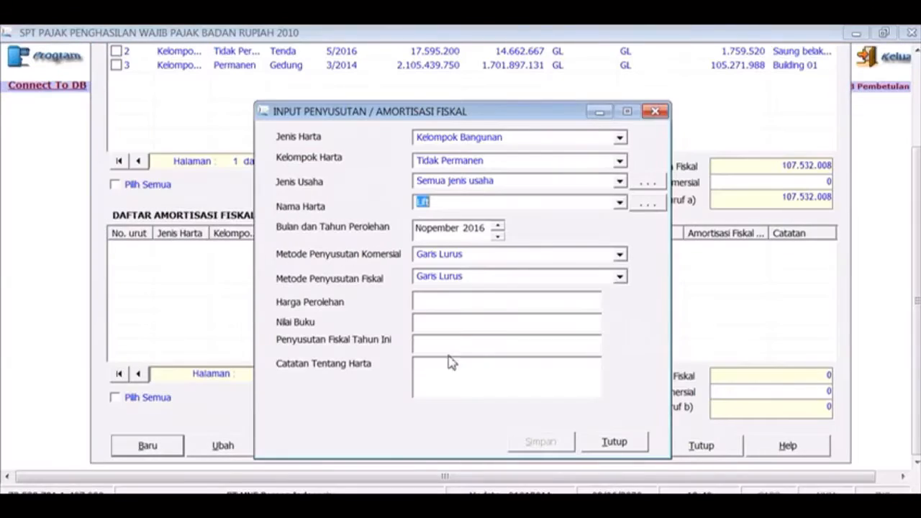
- Set Bulan dan Tahun Perolehan to Juli 2015
click(450, 230)
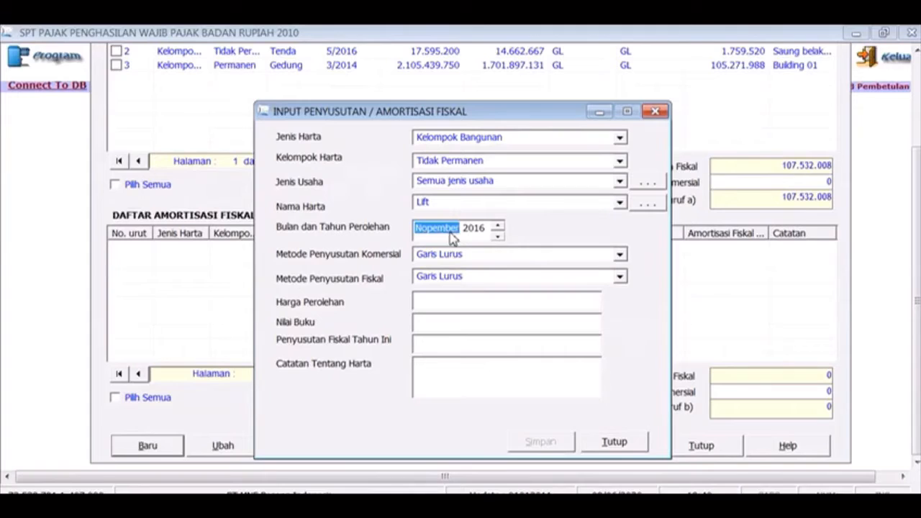
click(497, 238)
click(497, 237)
click(497, 237)
click(497, 237)
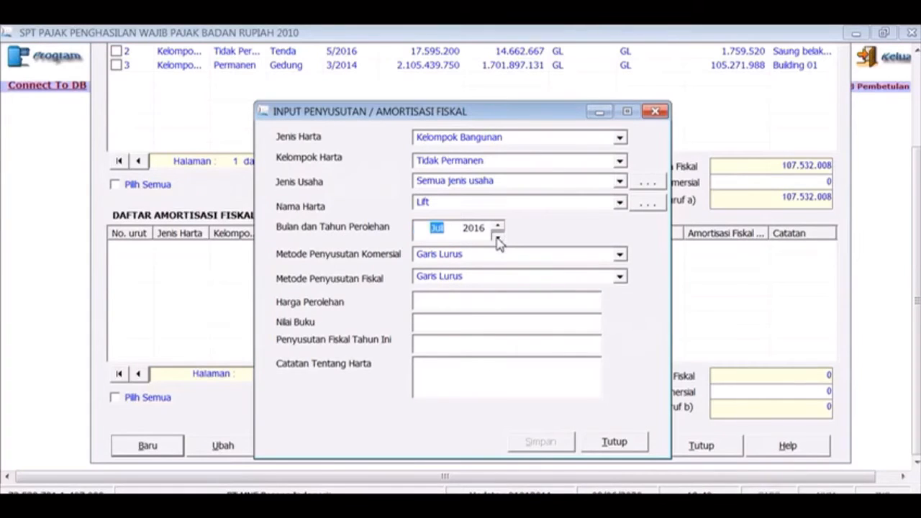
click(476, 230)
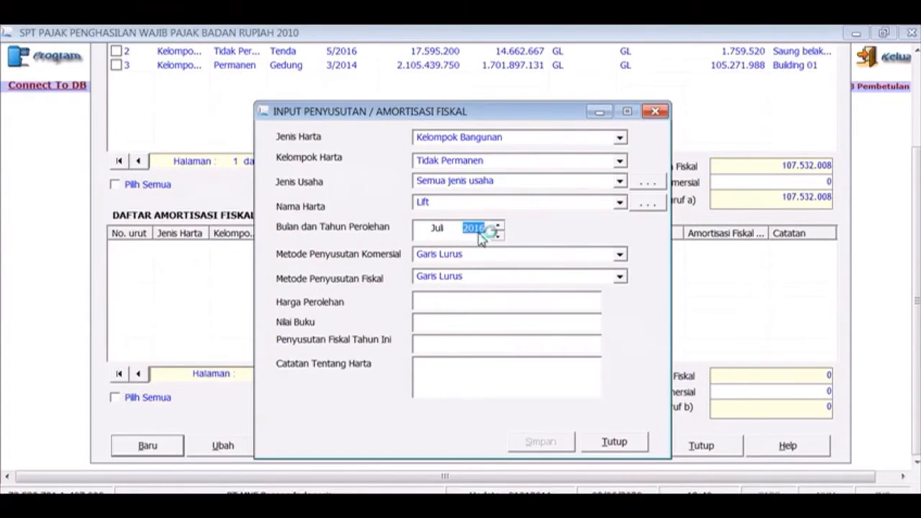
text(20)
- Look up the Harga Beli of Lift Showroom in Excel and return to eSPT
key(alt+Tab)
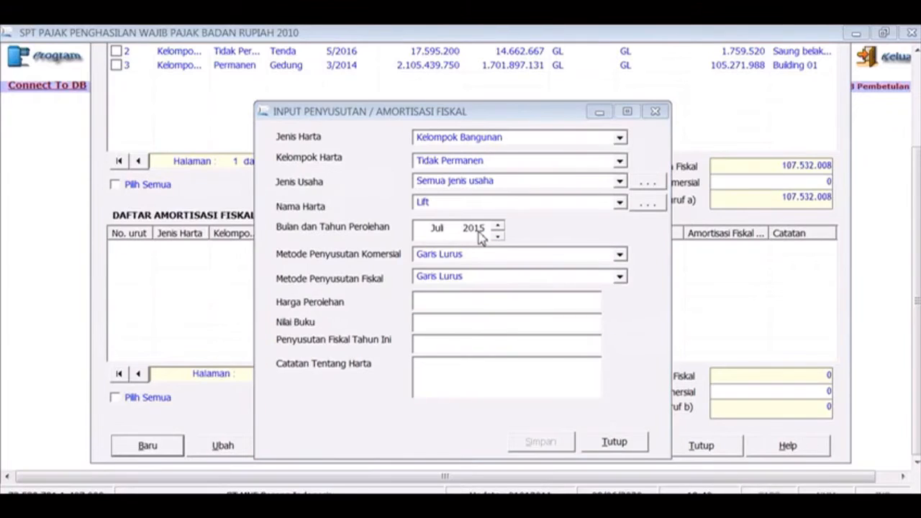
key(alt+Tab)
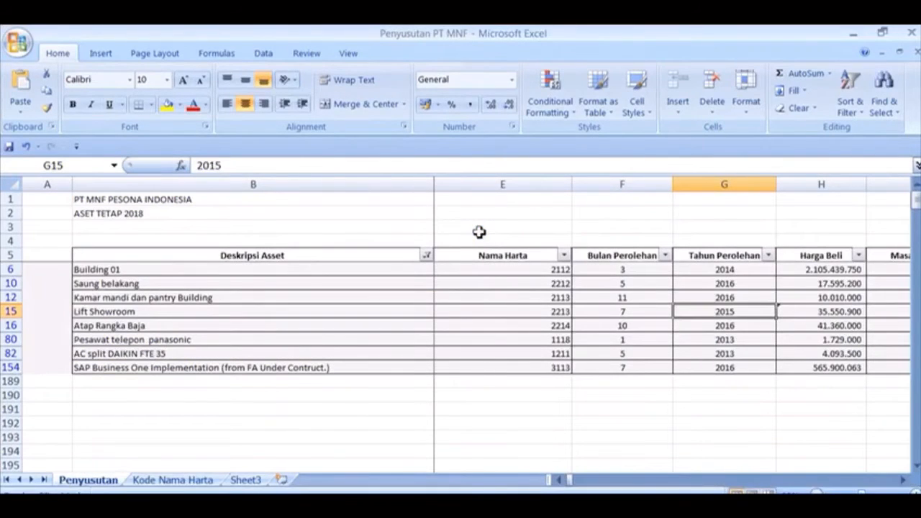
key(Right)
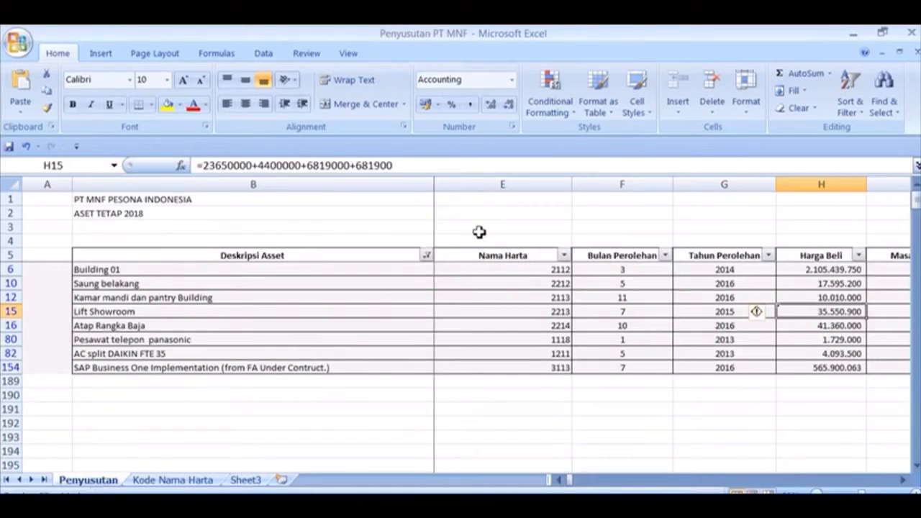
key(alt+Tab)
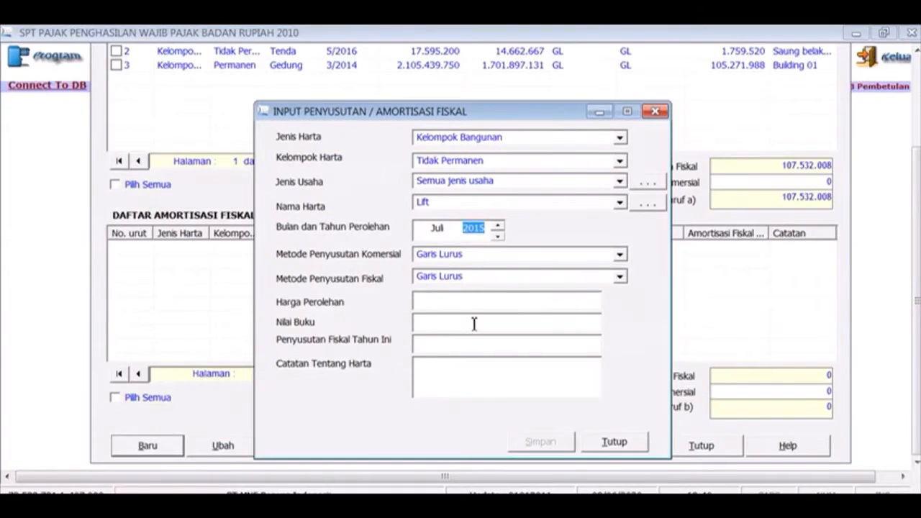
- Enter 35.550.900 as Harga Perolehan, rechecking the price in Excel, and let Nilai Buku and Penyusutan Fiskal Tahun Ini fill in
click(468, 301)
text(35550)
key(alt+Tab)
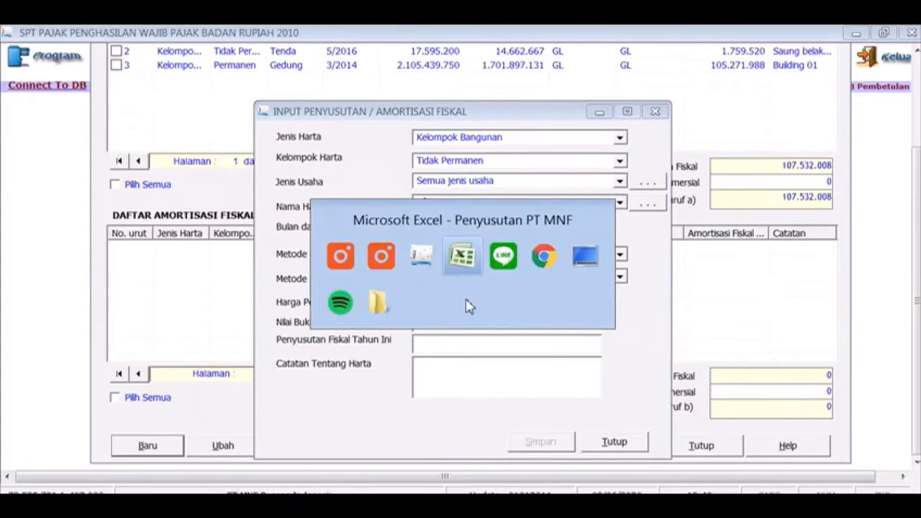
key(alt+Tab)
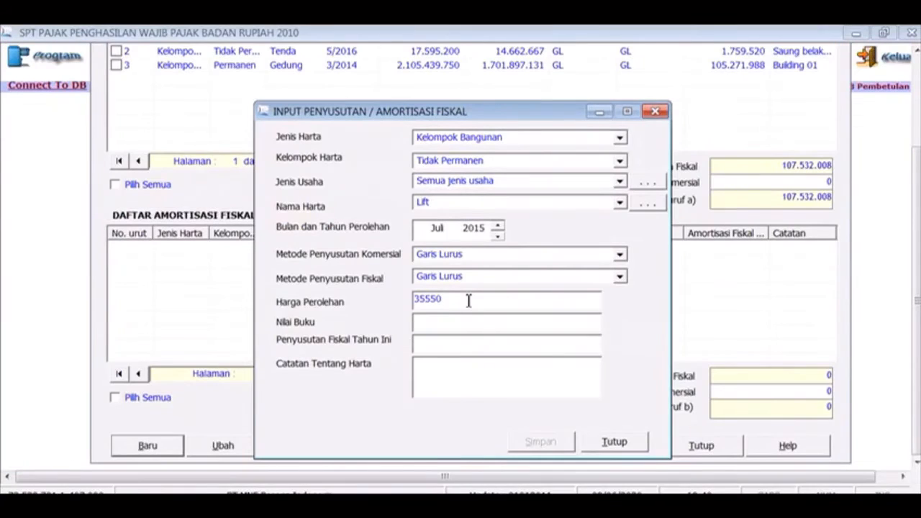
text(900)
key(Tab)
key(Tab)
key(Tab)
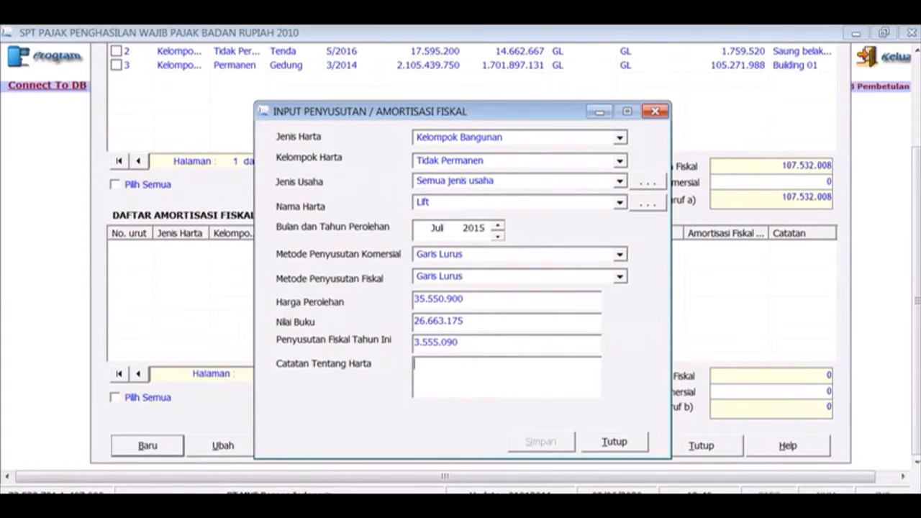
- Copy the description Lift Showroom from Excel into Catatan Tentang Harta, and save the record while continuing with a new entry
key(alt+Tab)
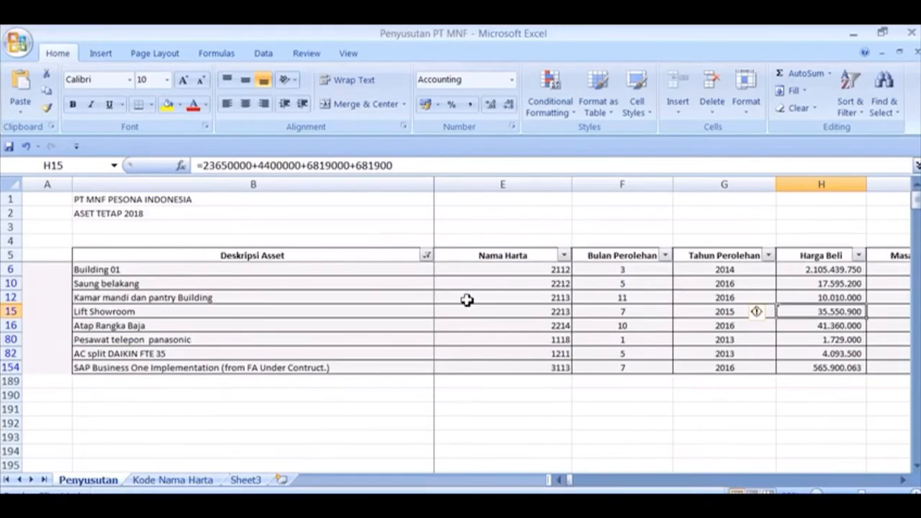
double_click(376, 313)
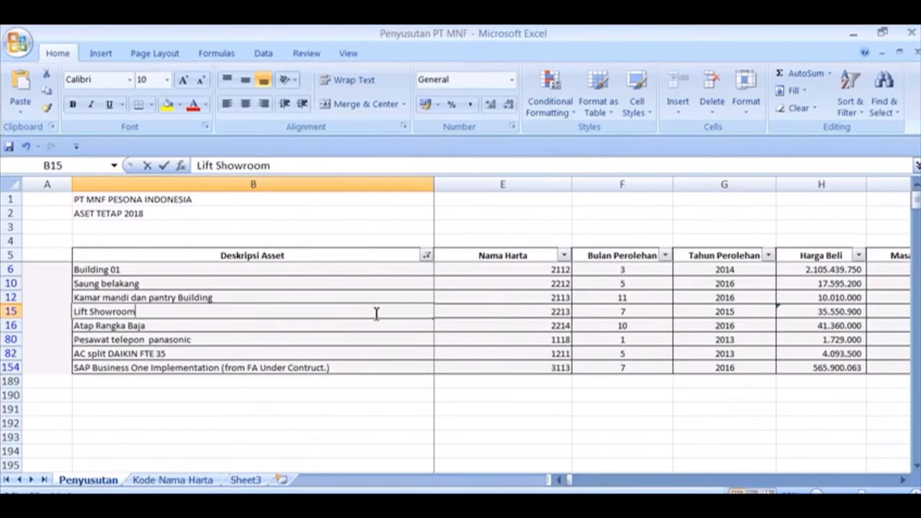
drag(375, 319, 75, 311)
key(ctrl+c)
double_click(140, 313)
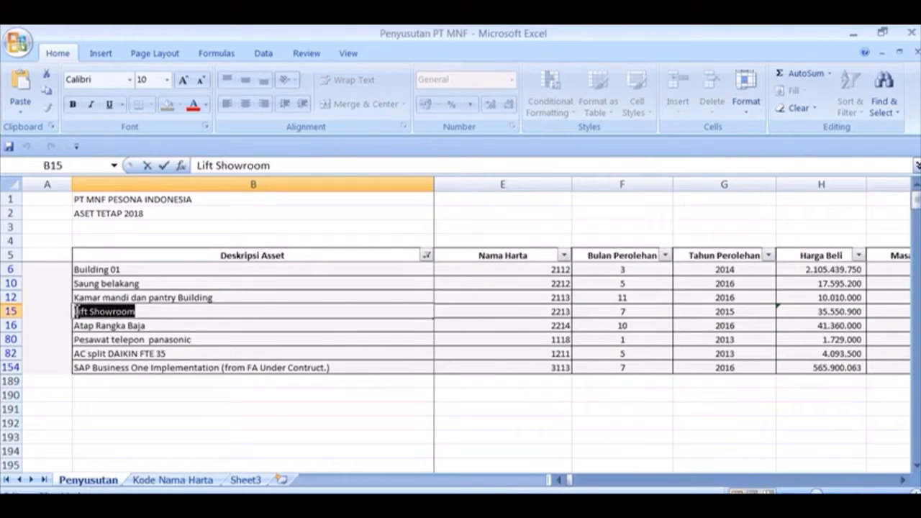
key(alt+Tab)
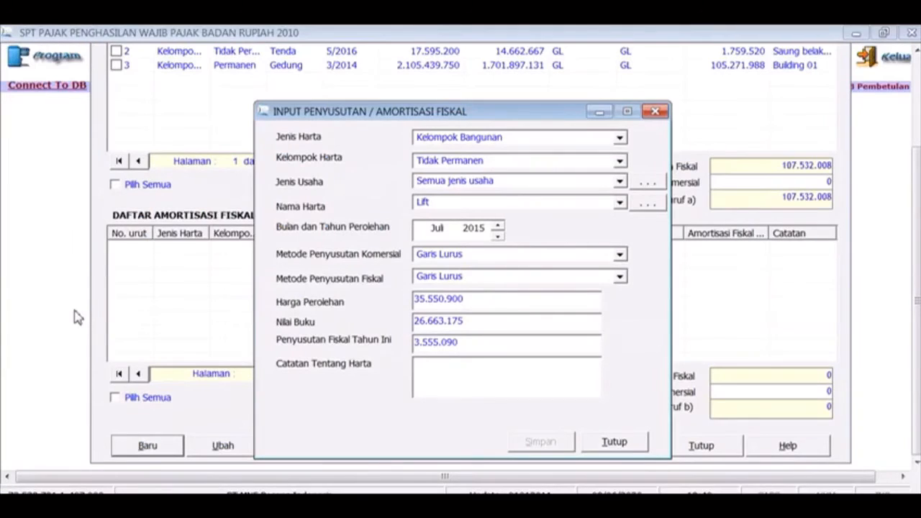
key(ctrl+v)
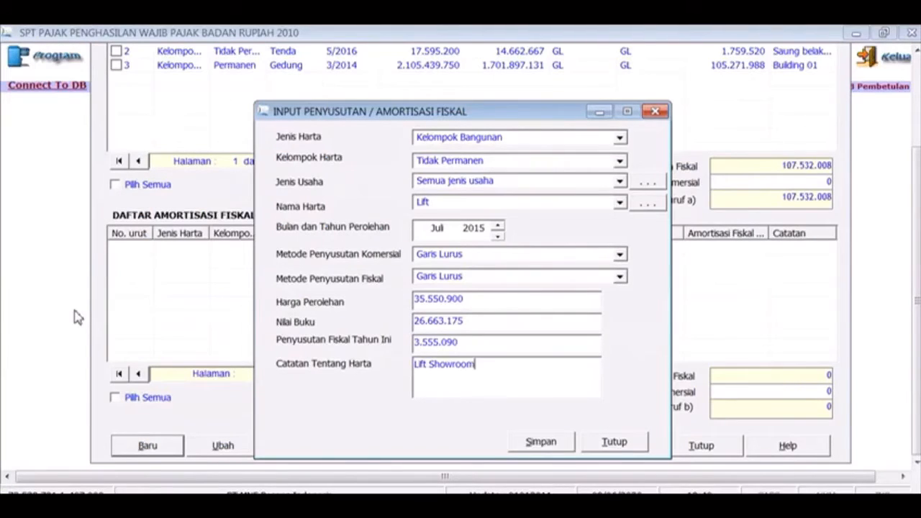
click(553, 448)
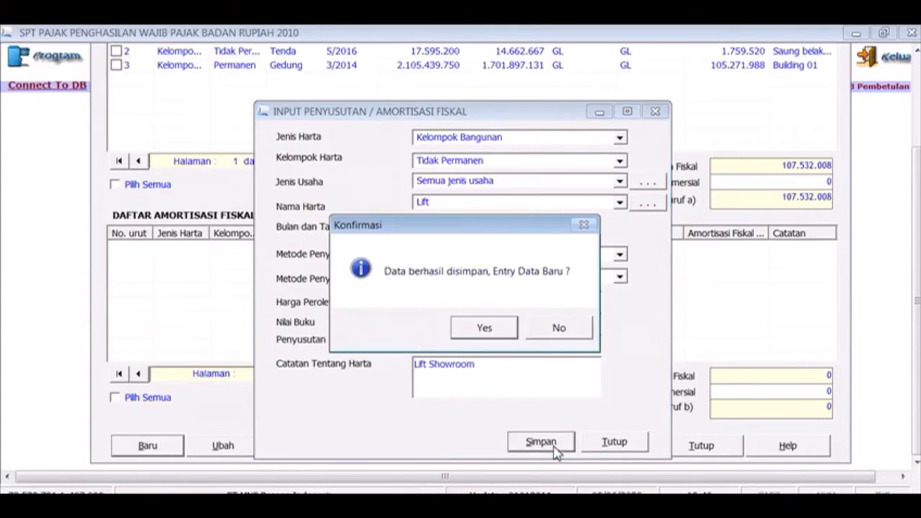
click(496, 329)
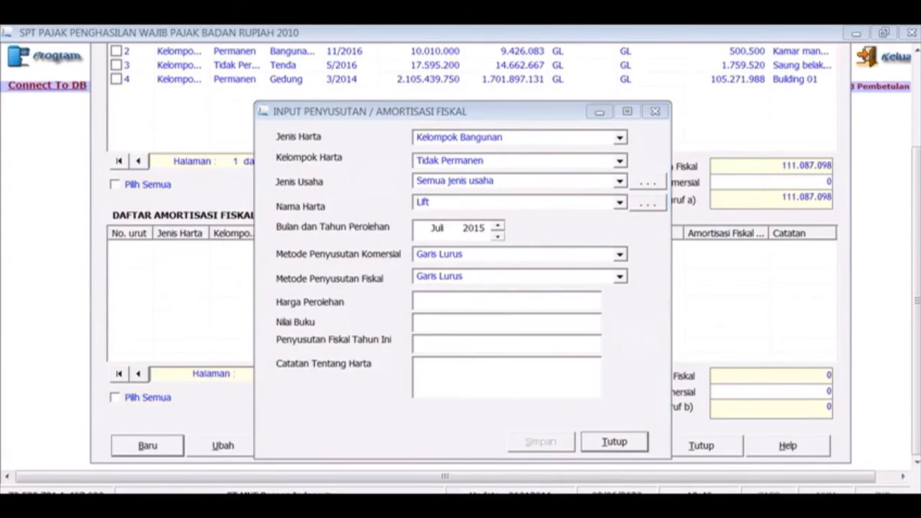
- Look up the Nama Harta code and Jenis Asset of Atap Rangka Baja in Excel and return to eSPT
key(alt+Tab)
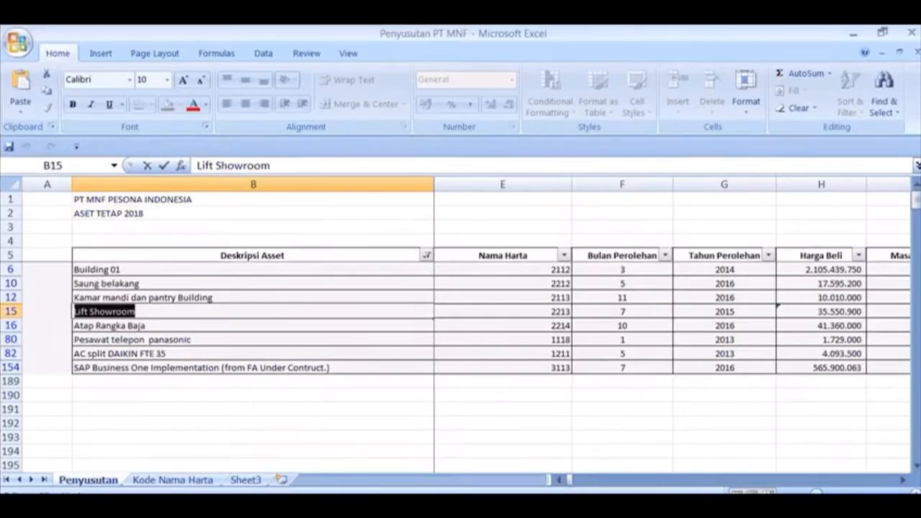
click(13, 326)
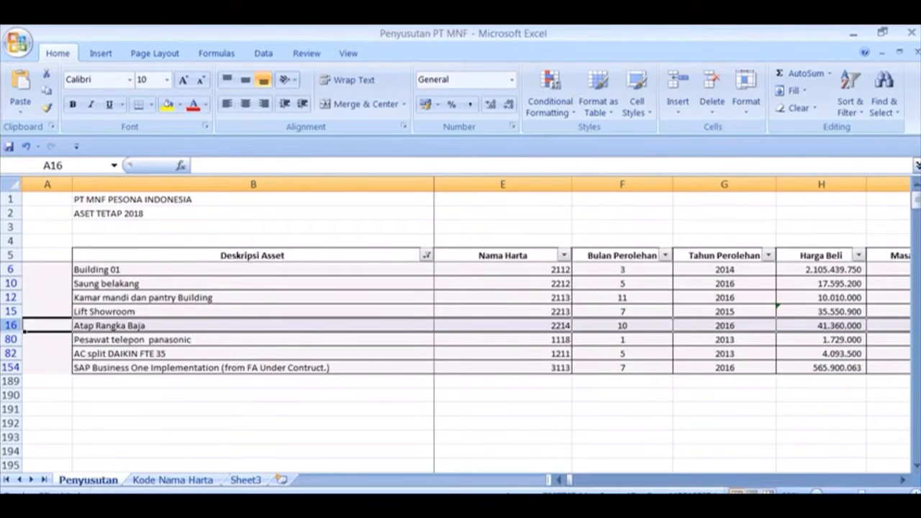
click(528, 325)
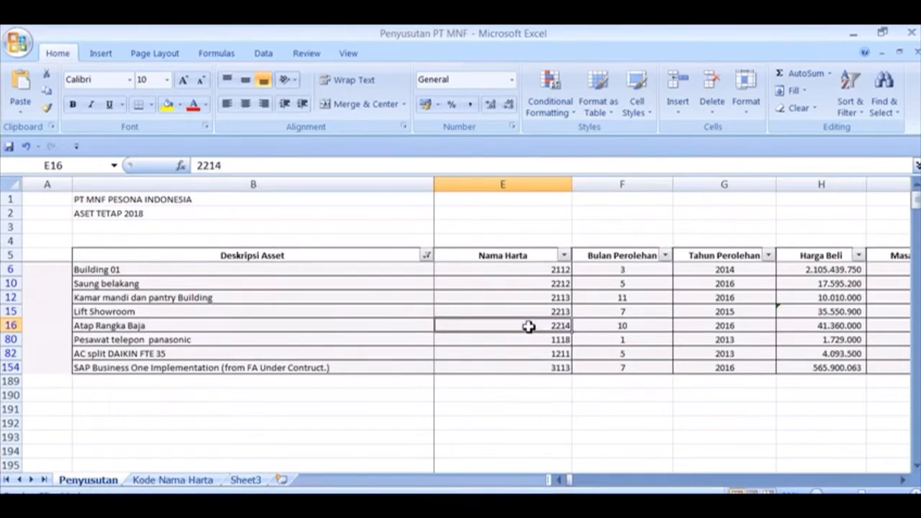
key(Left)
key(Left)
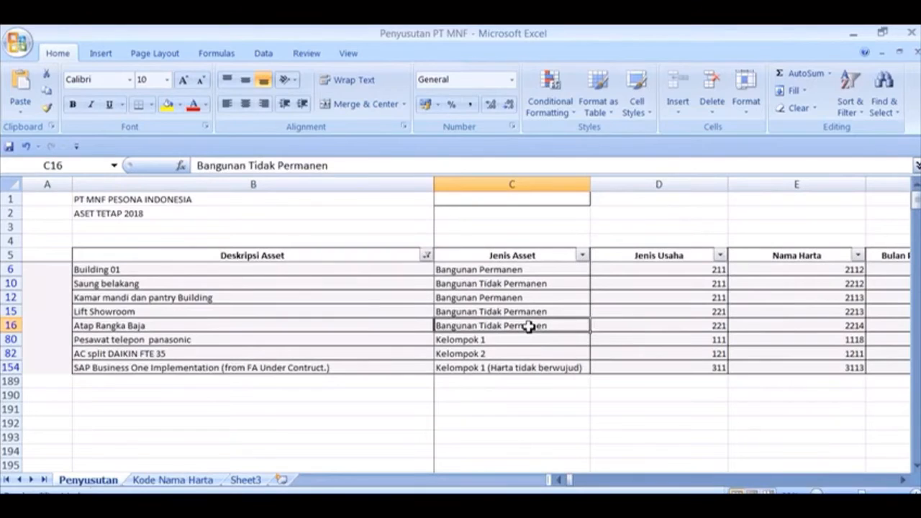
key(alt+Tab)
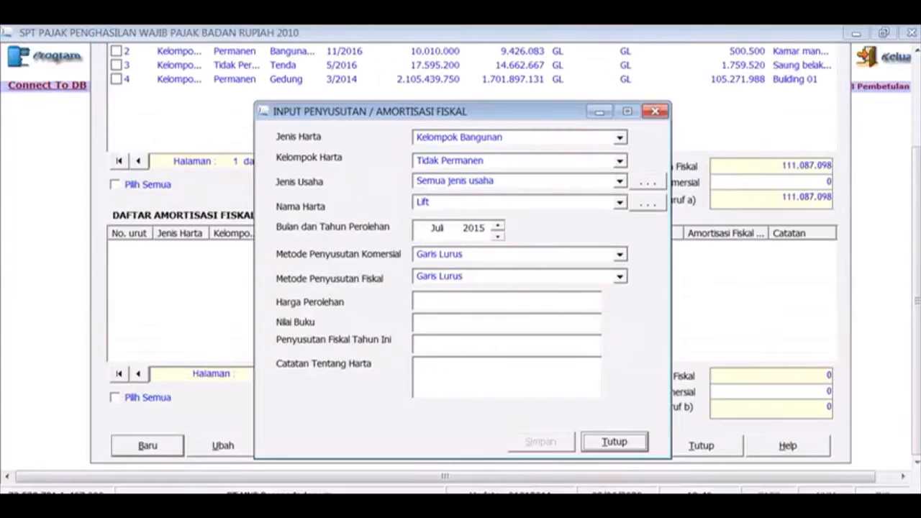
- Add Atap as a new asset name with code 2214 in the Nama Harta reference window
click(619, 202)
click(619, 203)
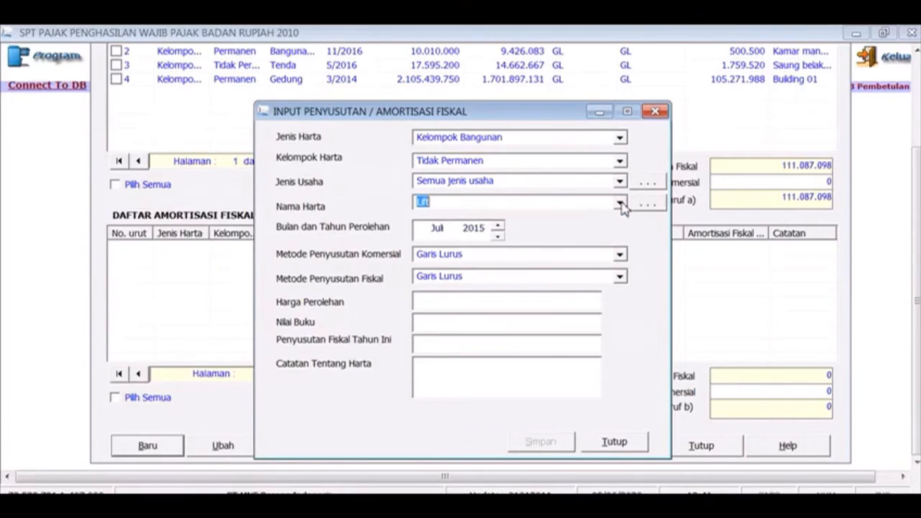
click(653, 207)
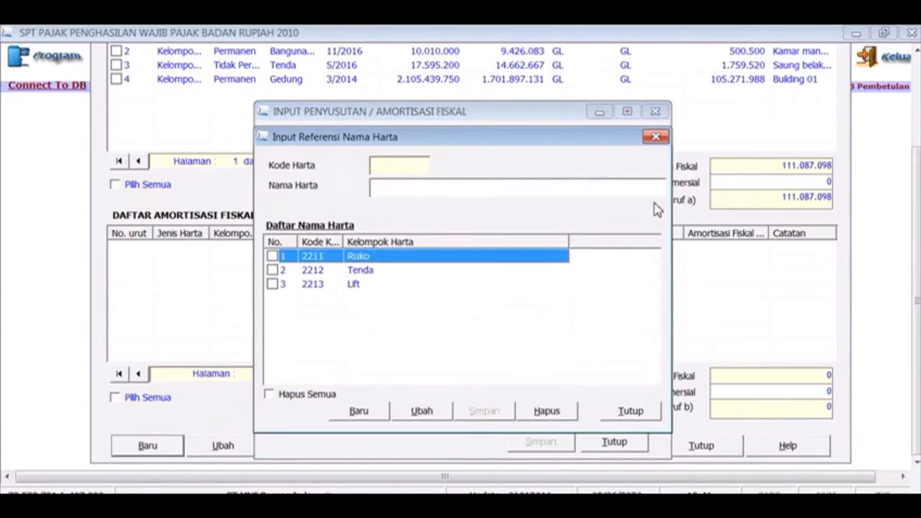
click(357, 411)
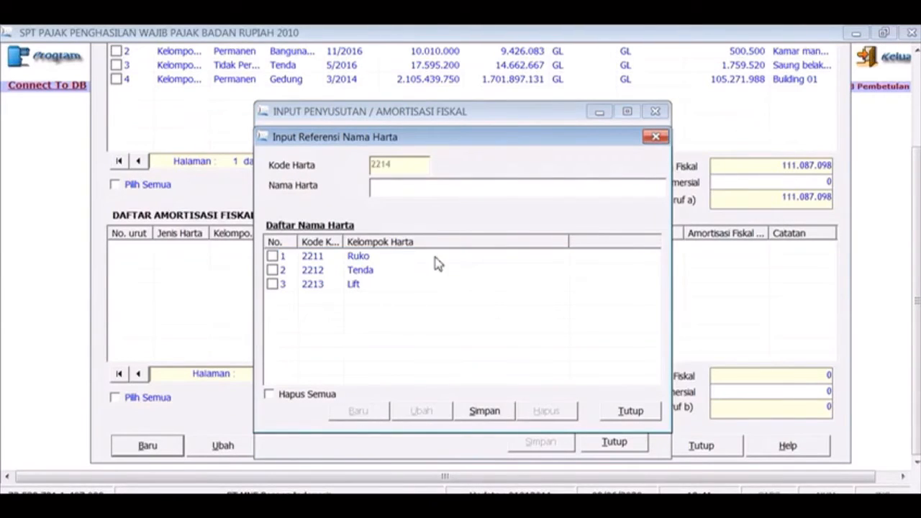
text(Atap)
click(485, 416)
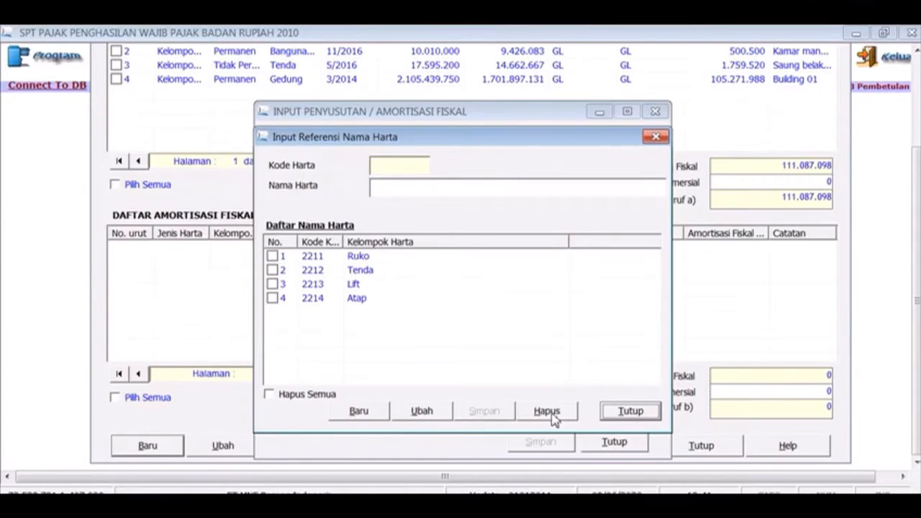
- Close the Nama Harta reference window and choose Atap as the Nama Harta of the new entry
click(636, 414)
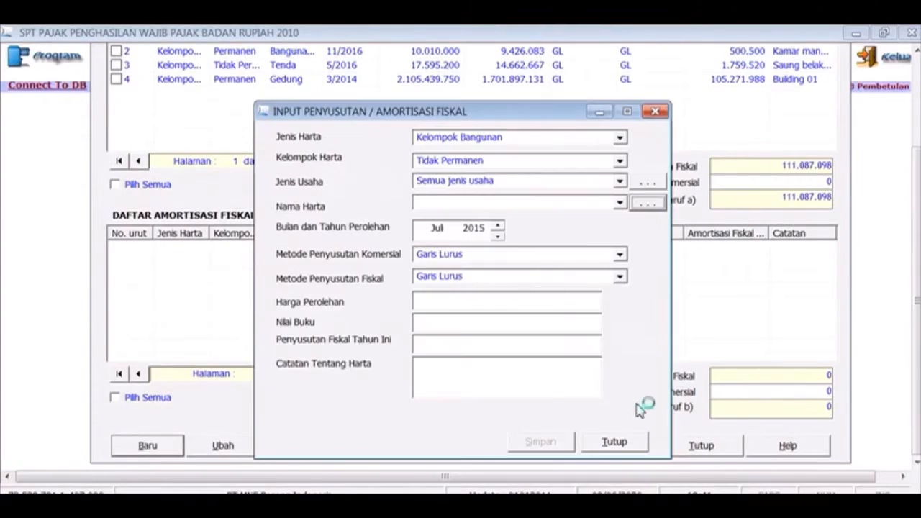
click(618, 203)
click(582, 272)
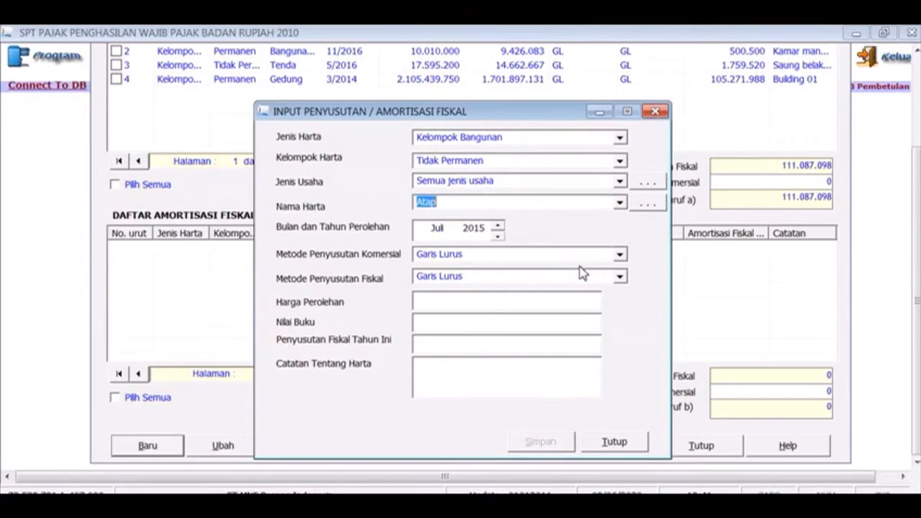
- Look up the acquisition month and year of Atap Rangka Baja in Excel, and set Bulan dan Tahun Perolehan in eSPT to Oktober 2016
key(alt+Tab)
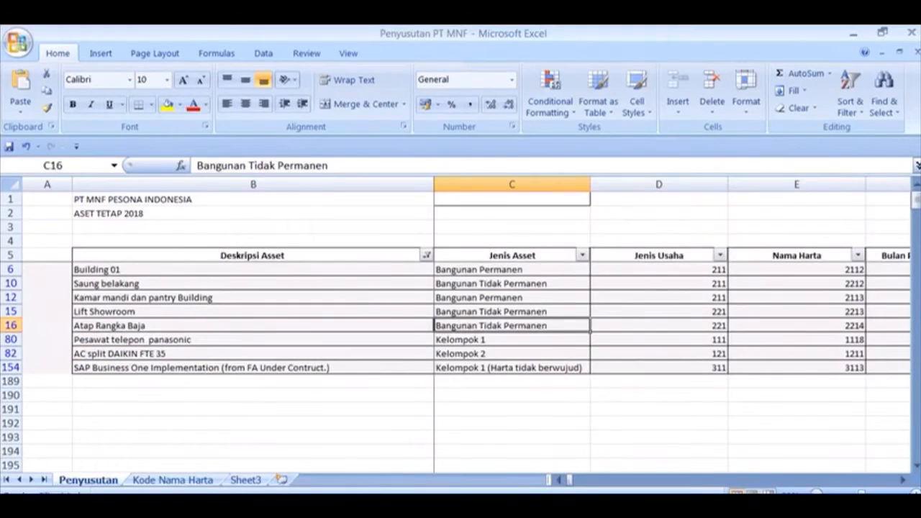
key(Right)
key(Right)
key(Right)
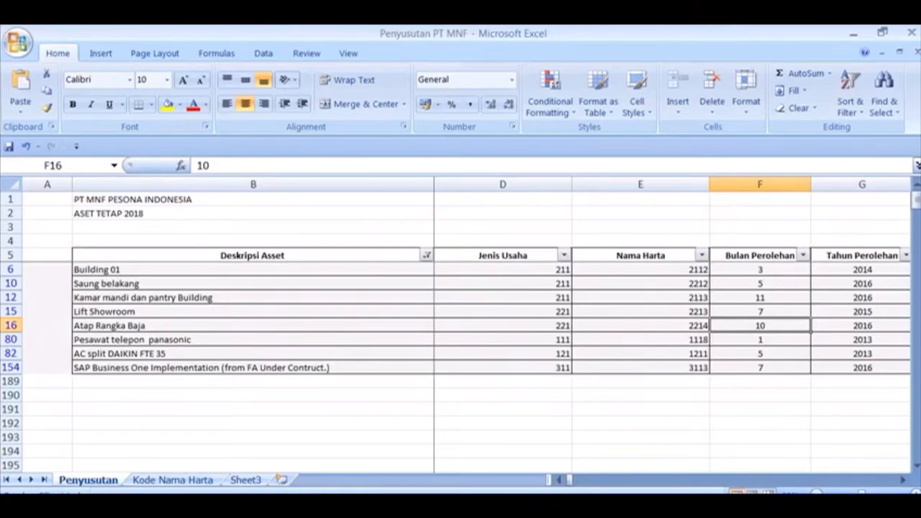
key(alt+Tab)
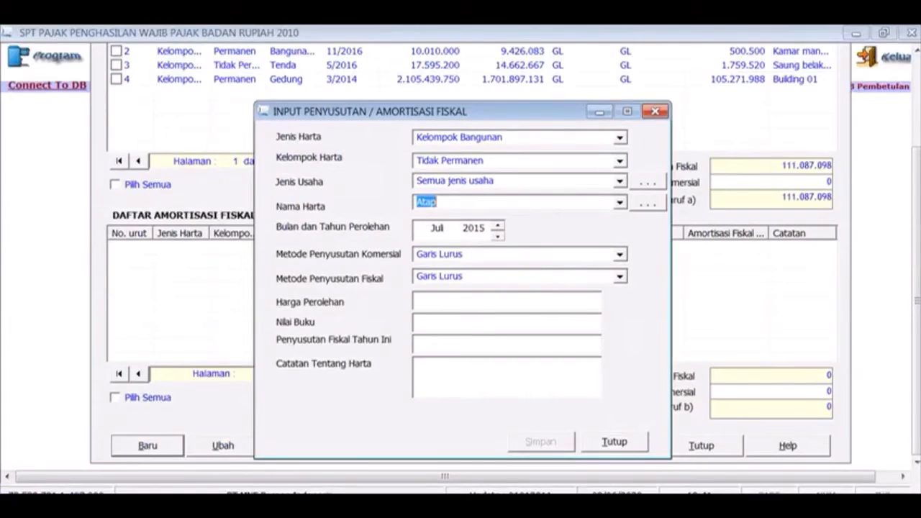
click(452, 228)
click(497, 225)
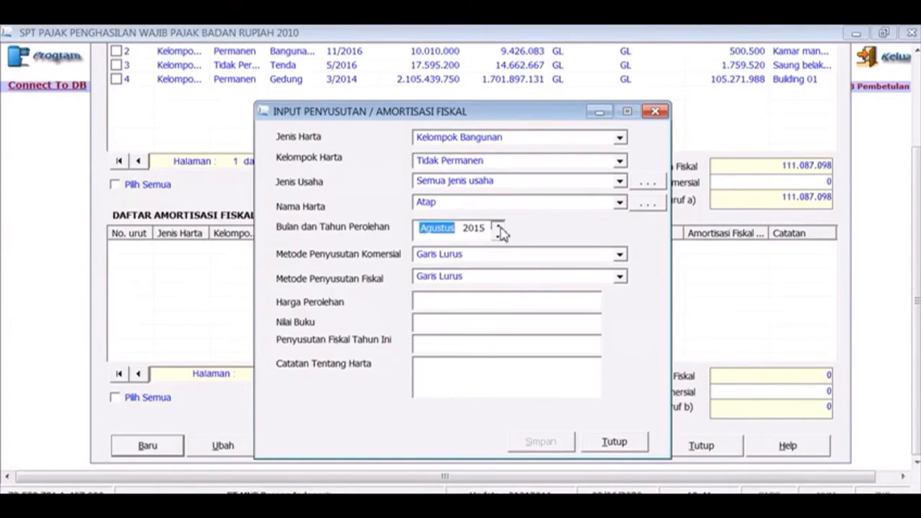
click(497, 225)
click(497, 225)
click(497, 225)
click(497, 235)
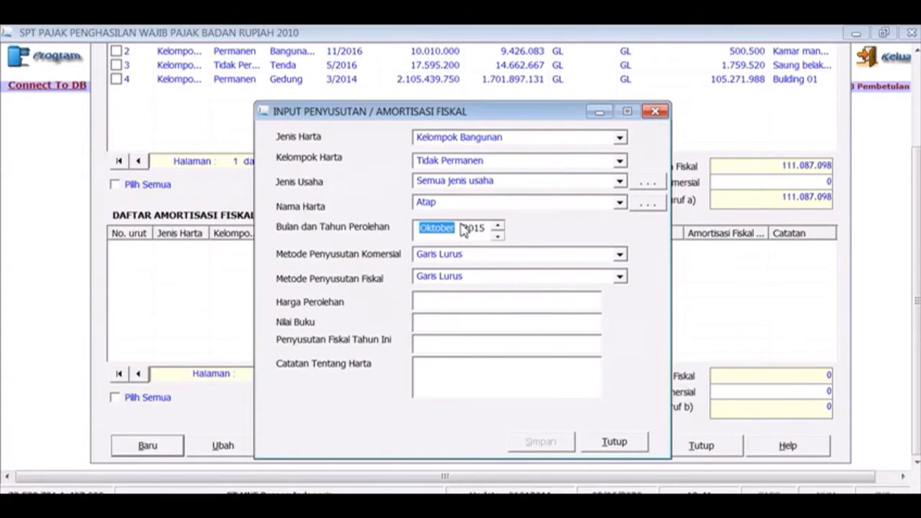
click(475, 229)
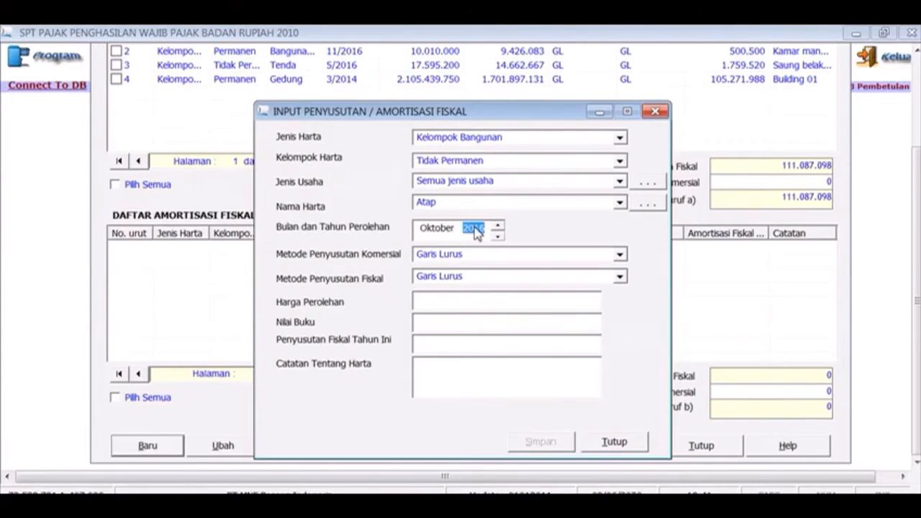
- Look up the Harga Beli of Atap Rangka Baja in Excel, and enter 41.360.000 as Harga Perolehan so the depreciation fields fill in
key(alt+Tab)
key(alt+Tab)
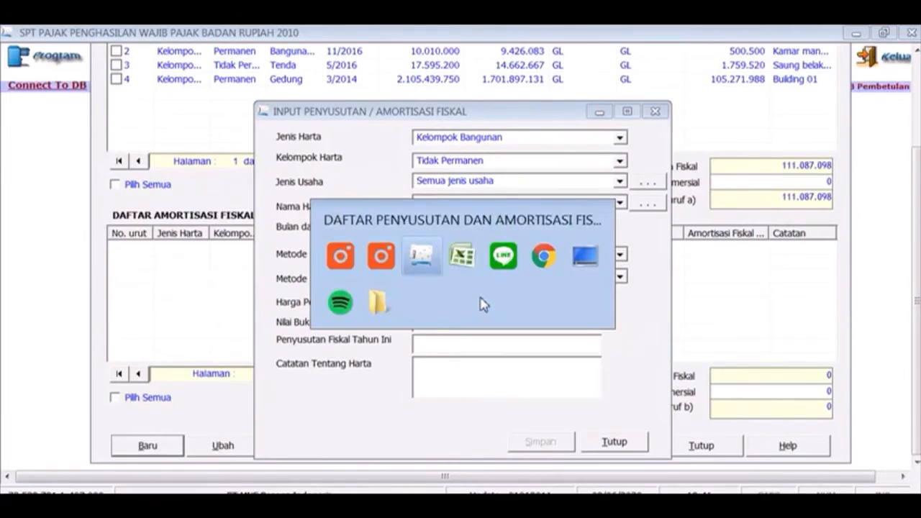
key(alt+Tab)
key(Right)
key(Right)
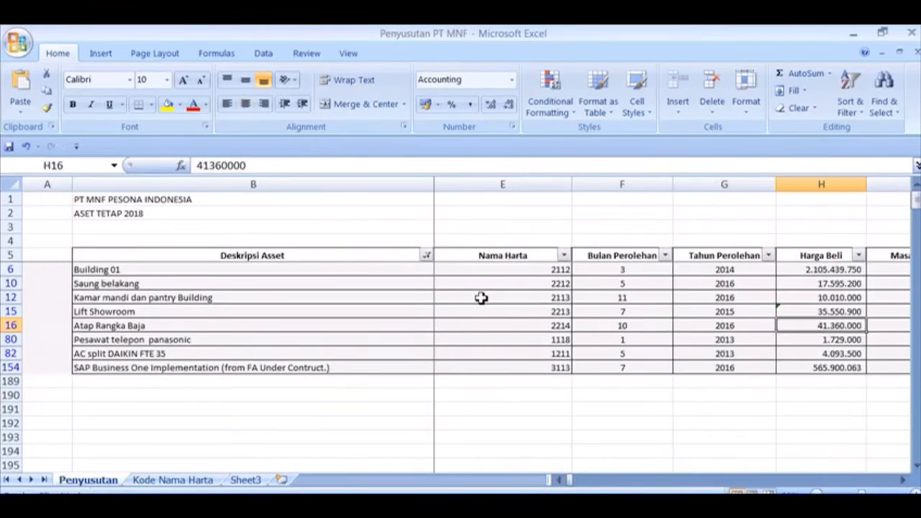
key(alt+Tab)
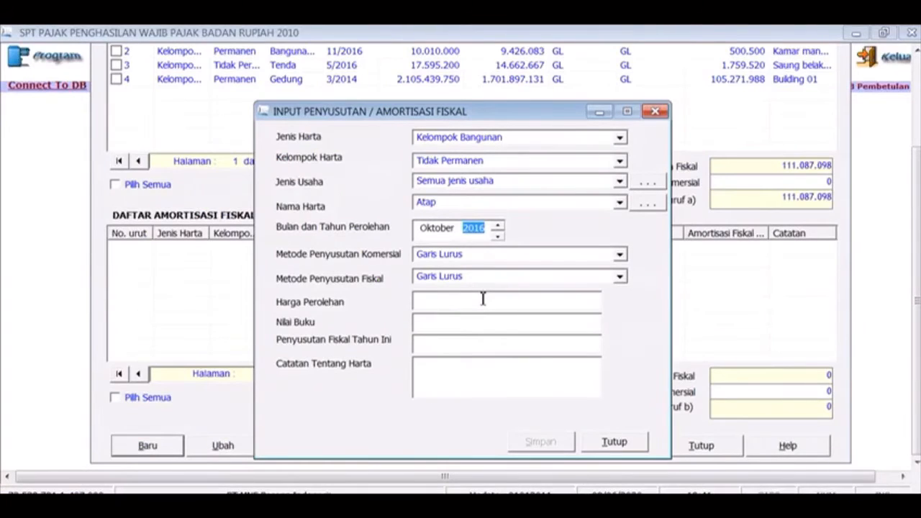
click(483, 300)
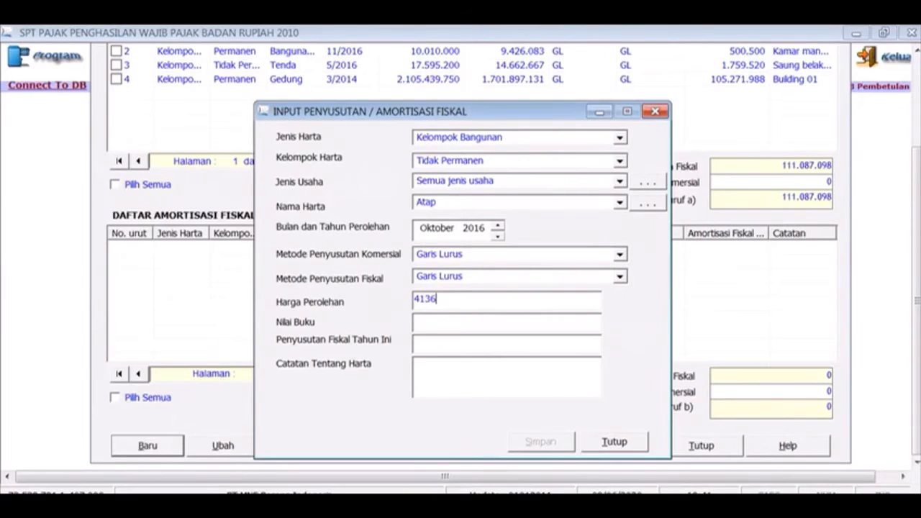
key(Tab)
key(Tab)
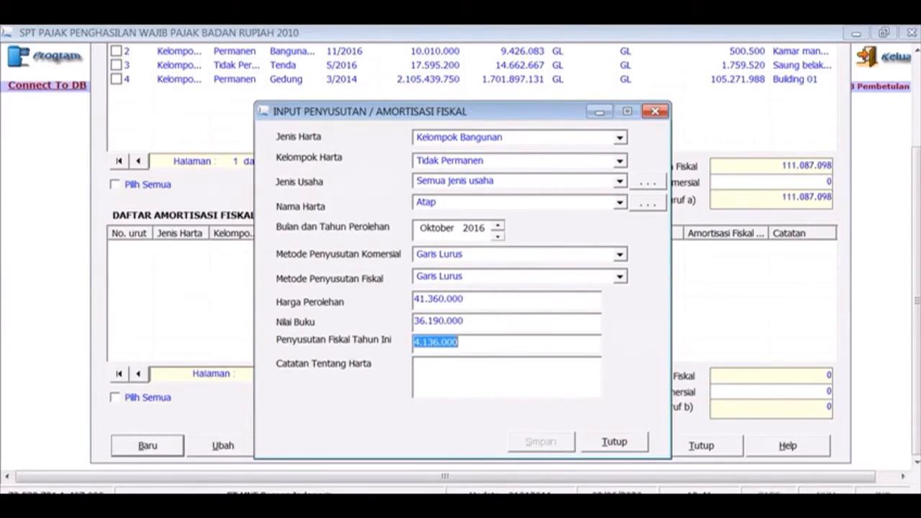
- Switch to Excel and copy the description text Atap Rangka Baja from the Deskripsi Asset column
key(Tab)
key(alt+Tab)
key(alt+Tab)
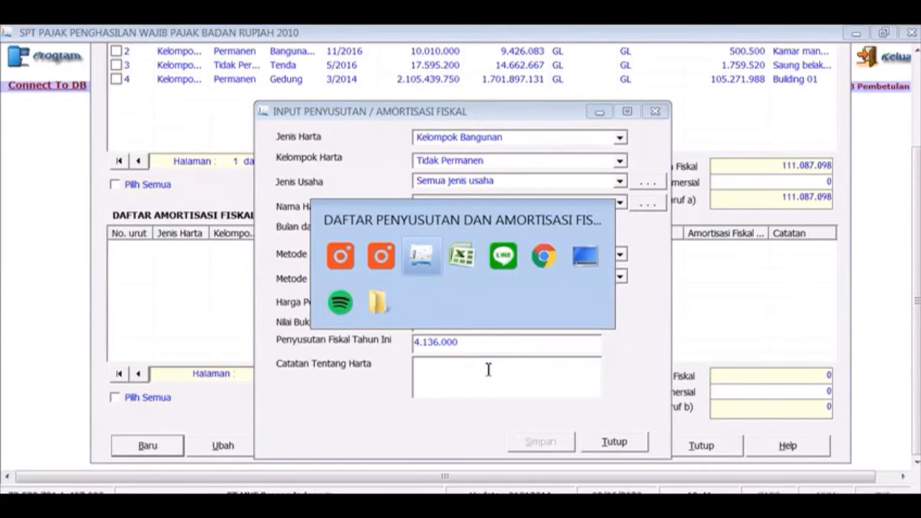
key(alt+Tab)
key(Left)
key(Left)
key(Left)
key(Left)
key(Left)
key(Left)
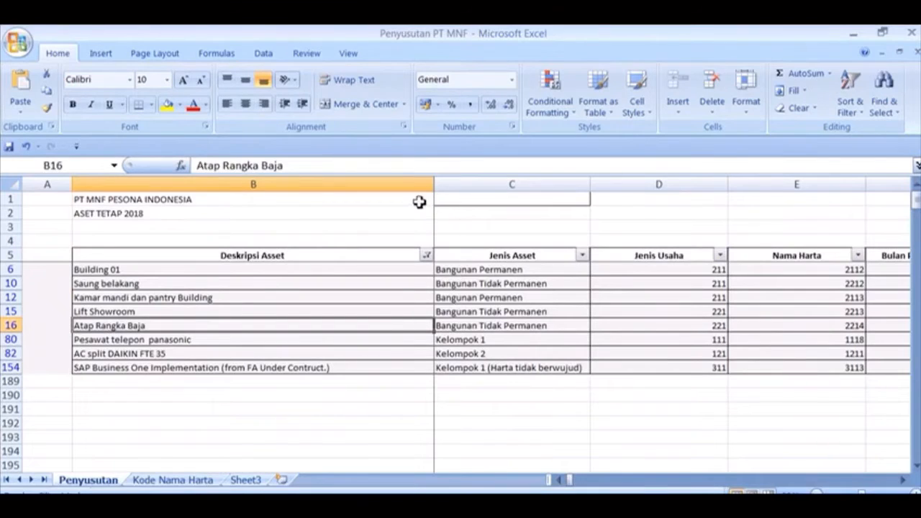
mouse_move(313, 165)
mouse_down()
mouse_move(204, 166)
mouse_move(298, 168)
mouse_up()
key(ctrl+c)
click(201, 166)
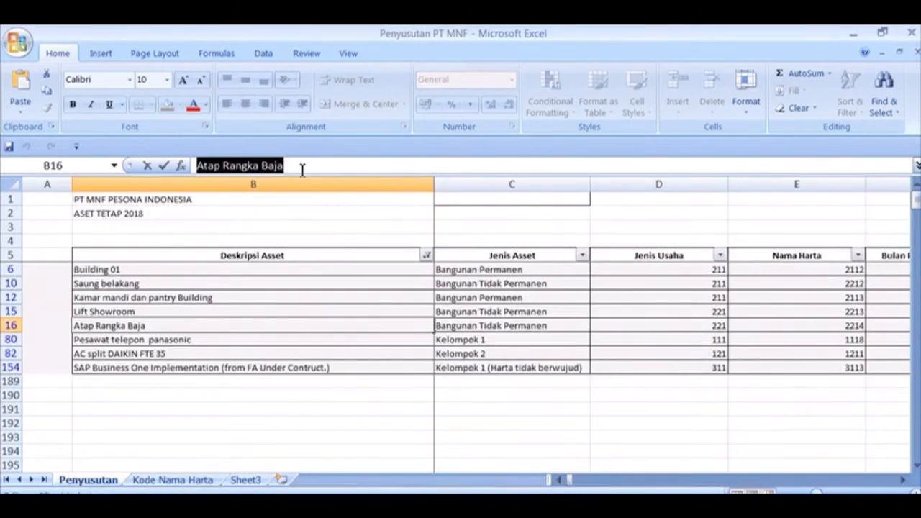
- Paste Atap Rangka Baja into Catatan Tentang Harta in eSPT, and save the record while continuing with a new entry
key(alt+Tab)
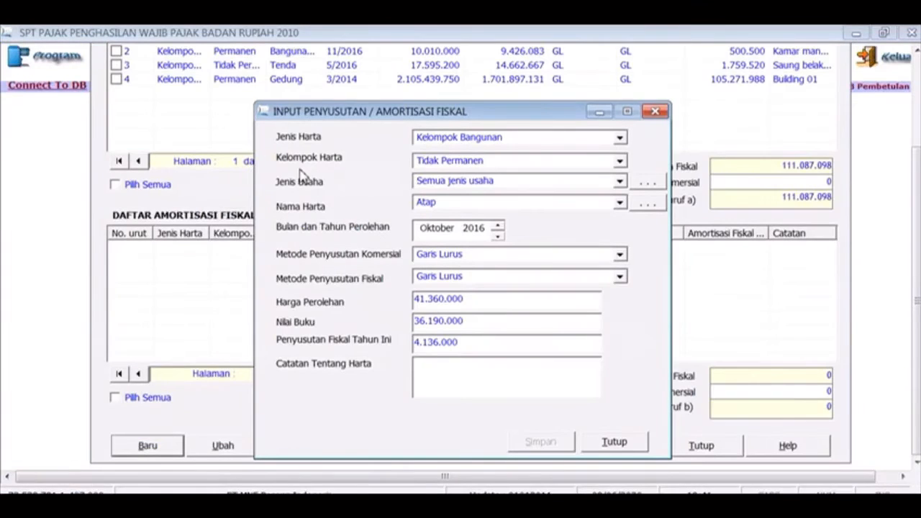
key(ctrl+v)
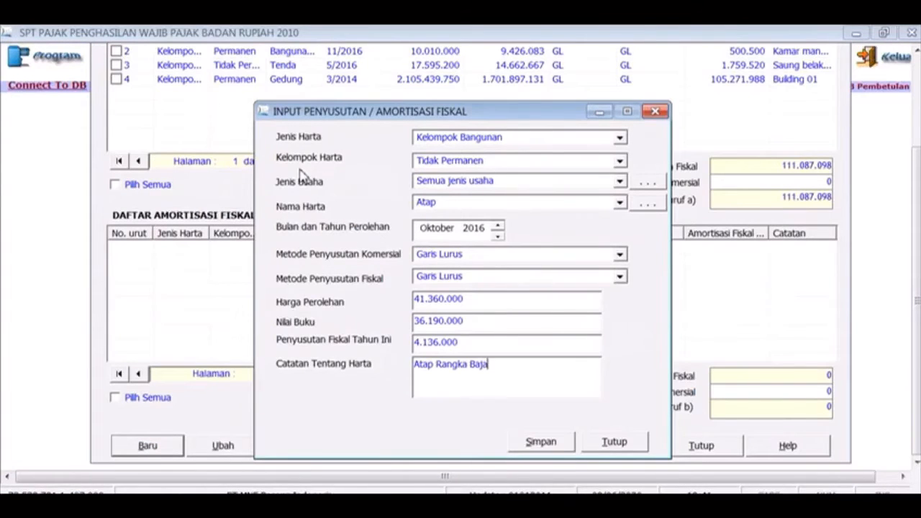
click(543, 449)
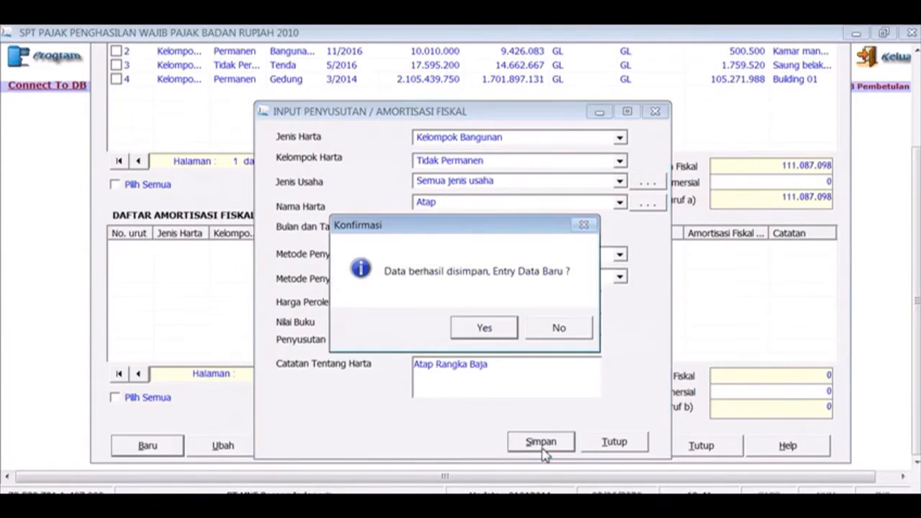
click(486, 329)
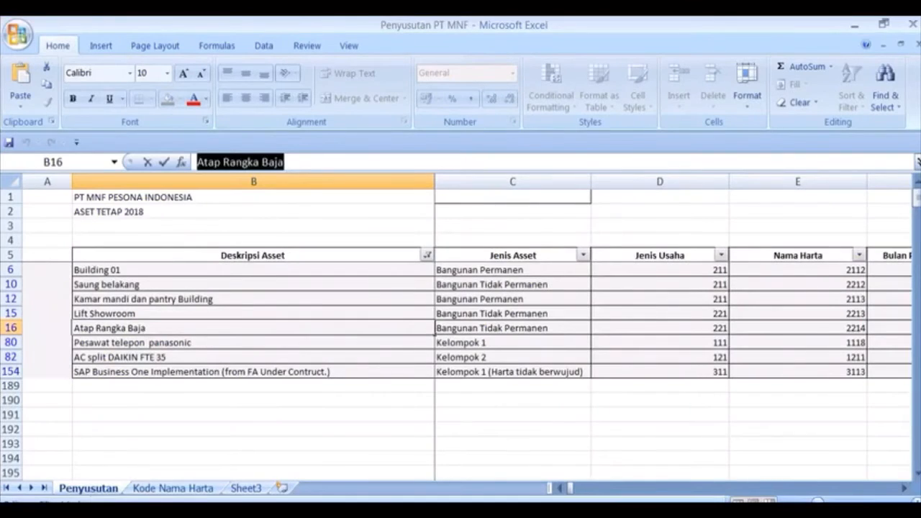
- Look up the Jenis Asset, Jenis Usaha and Nama Harta codes of Pesawat telepon panasonic in Excel and return to eSPT
click(161, 348)
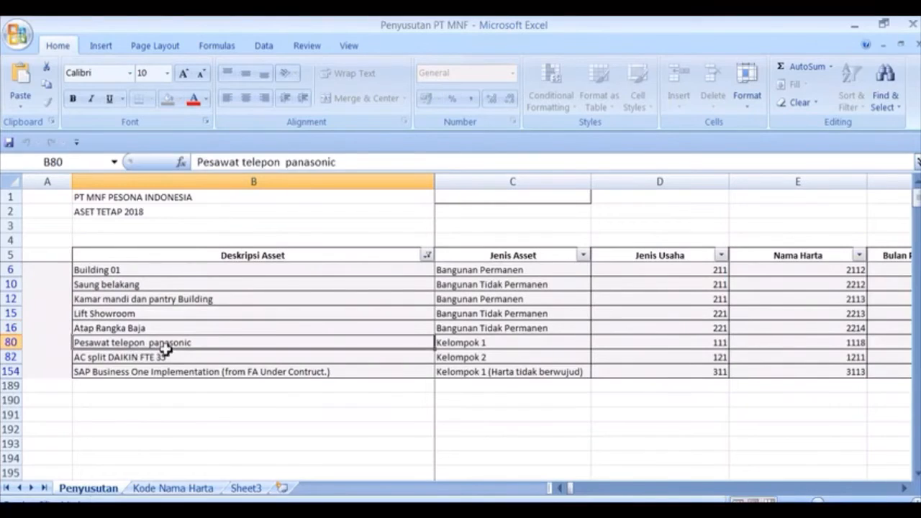
key(Right)
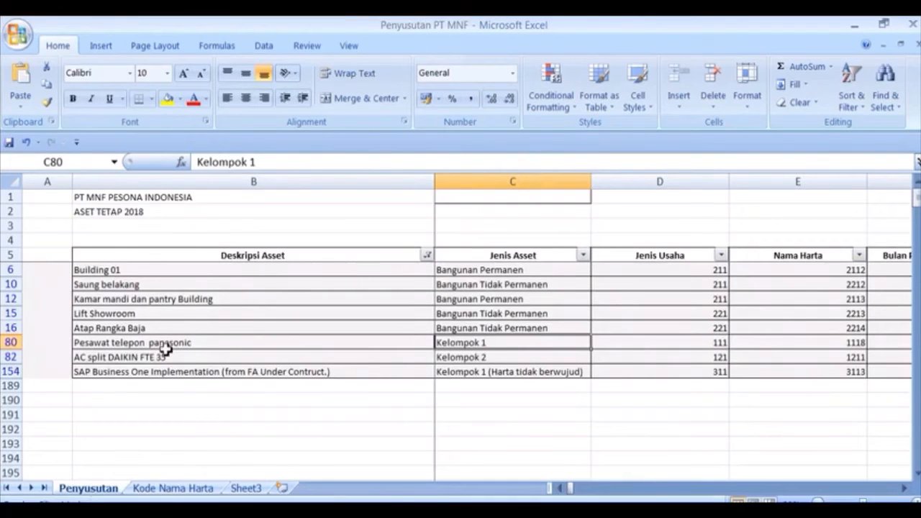
key(Right)
key(Right)
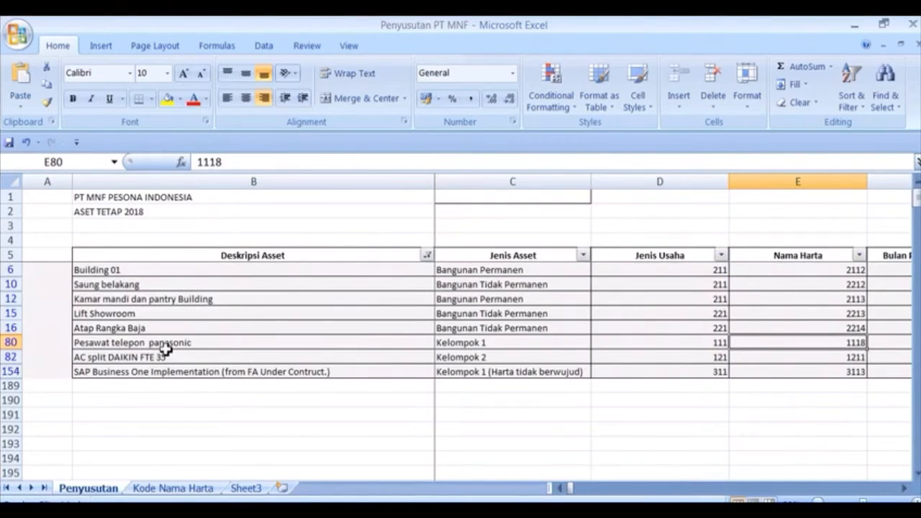
key(alt+Tab)
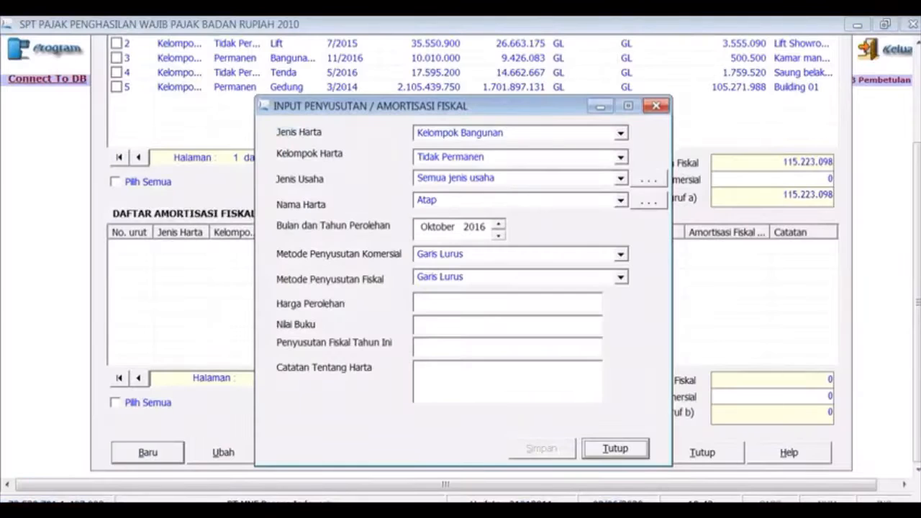
- Set Jenis Harta to Harta Berwujud, Kelompok Harta to Kelompok 1 and Jenis Usaha to Semua jenis usaha
click(622, 133)
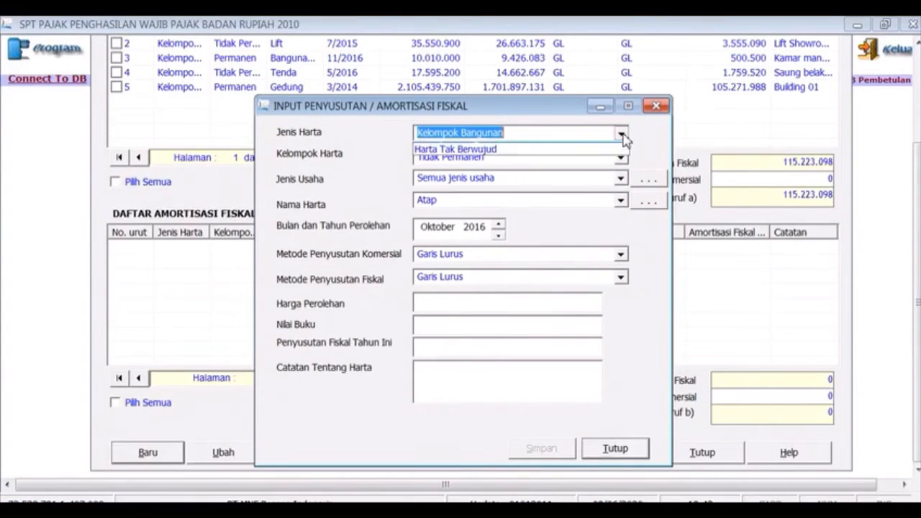
click(610, 160)
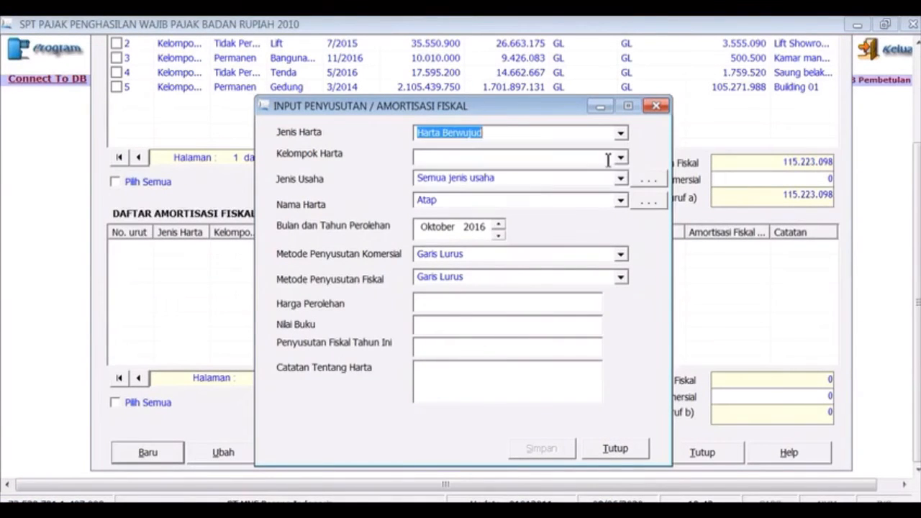
click(622, 160)
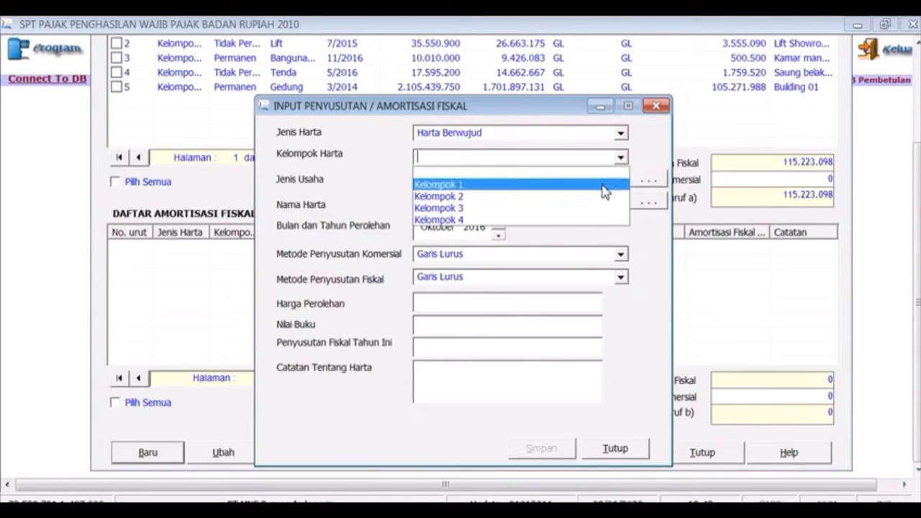
click(605, 185)
click(622, 180)
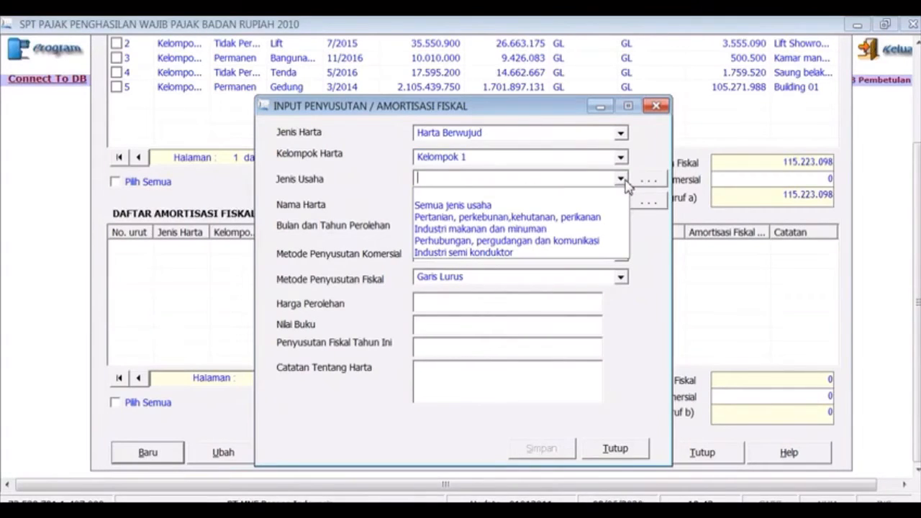
click(594, 205)
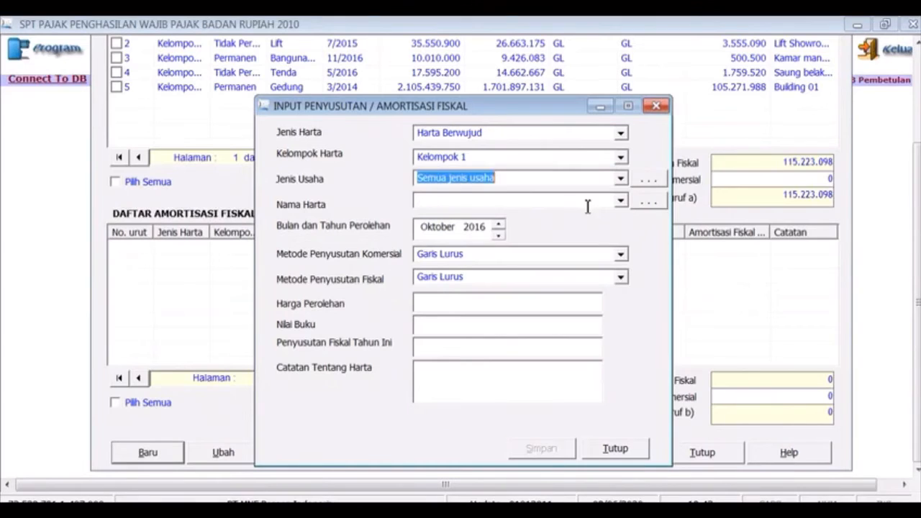
- Check the available Nama Harta options, look up code 1118 in Excel's Kode Nama Harta sheet, and return to eSPT
click(620, 204)
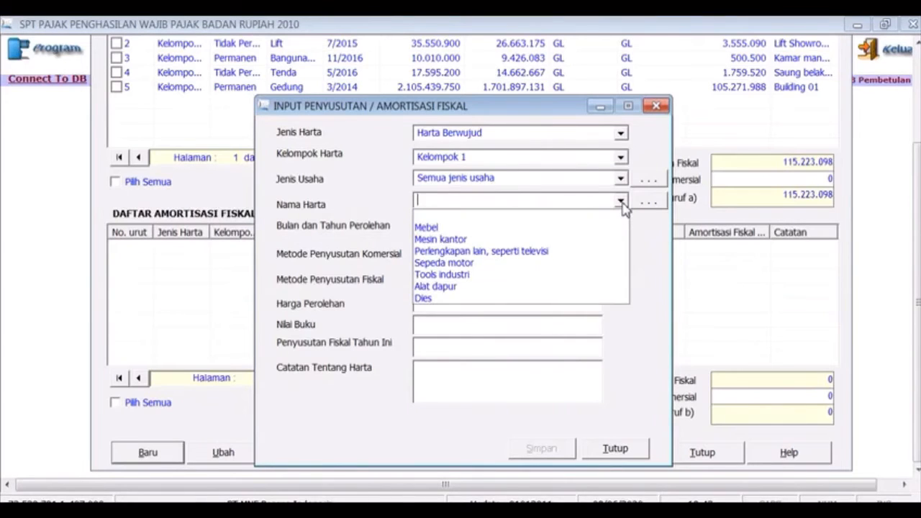
click(621, 205)
key(alt+Tab)
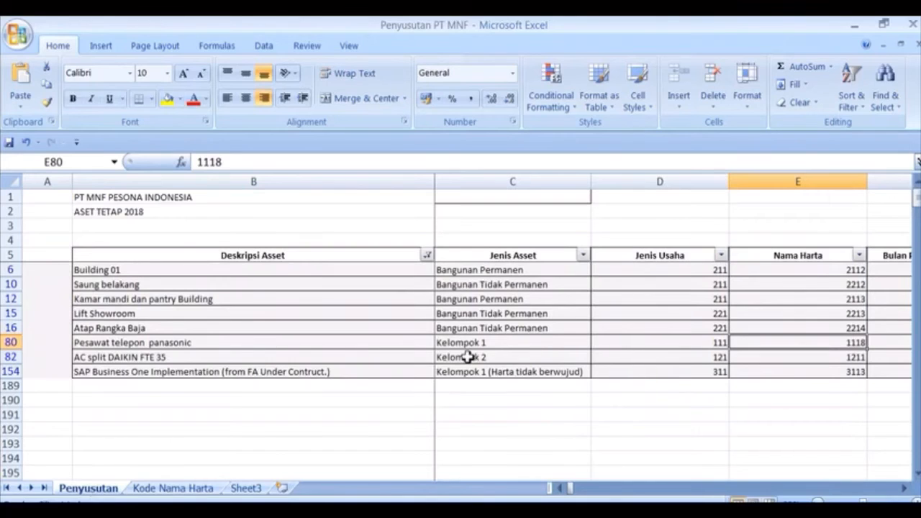
click(202, 488)
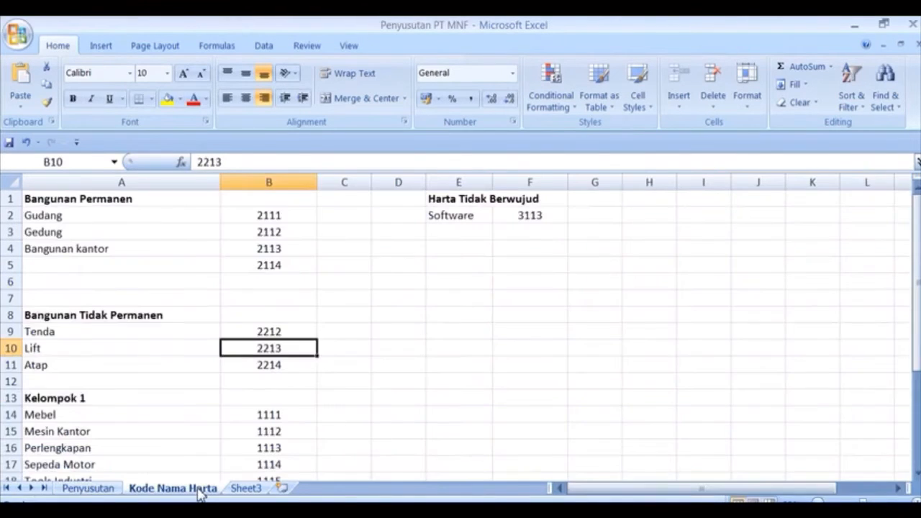
key(Down)
key(Down)
key(Down)
key(Down)
key(Down)
key(Down)
key(Down)
key(Down)
key(Down)
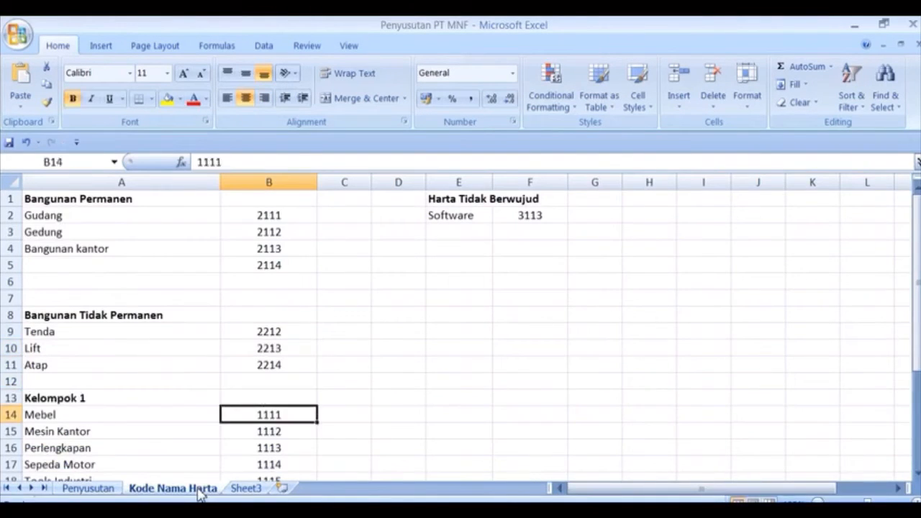
key(Down)
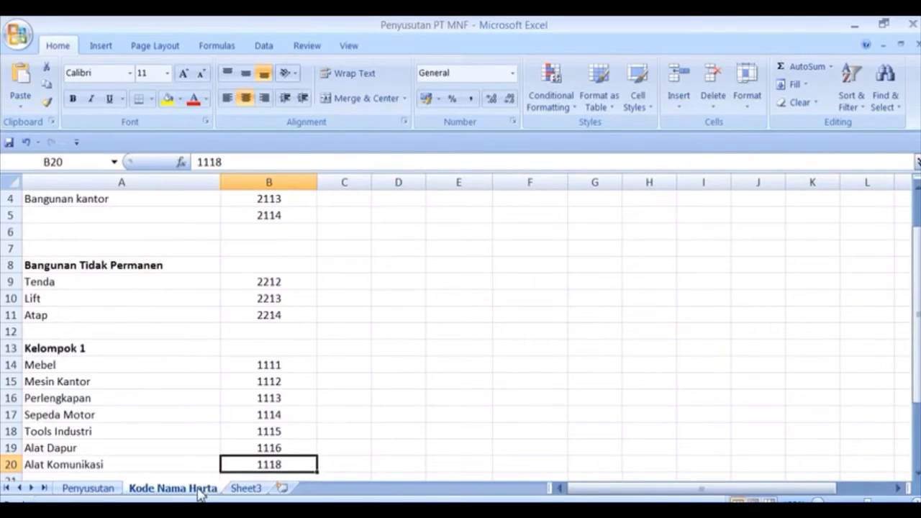
key(alt+Tab)
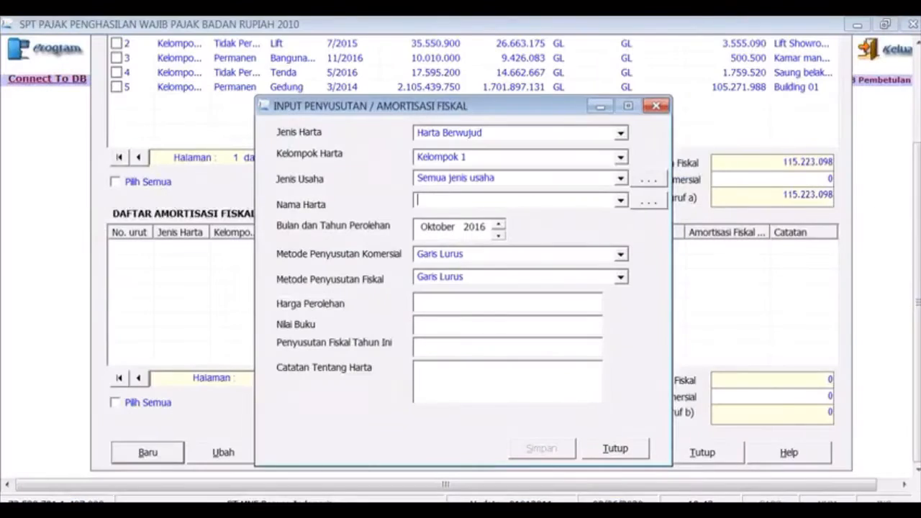
- Add Alat Komunikasi as a new entry in the Nama Harta reference list, save it and return to the depreciation form
click(647, 204)
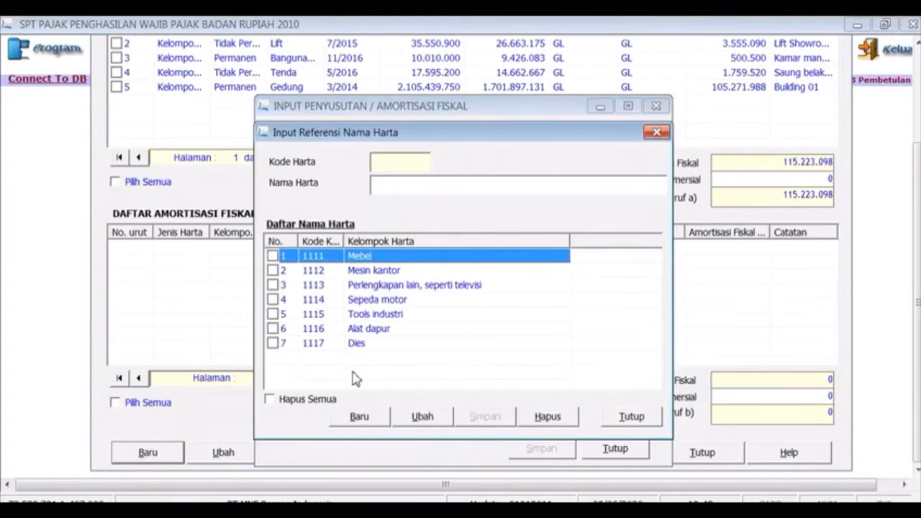
click(363, 417)
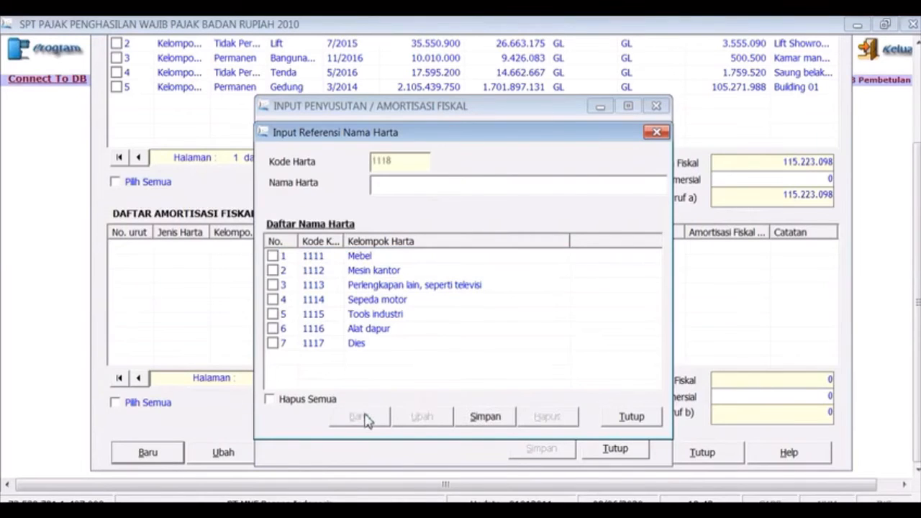
text(Alat Komunikasi)
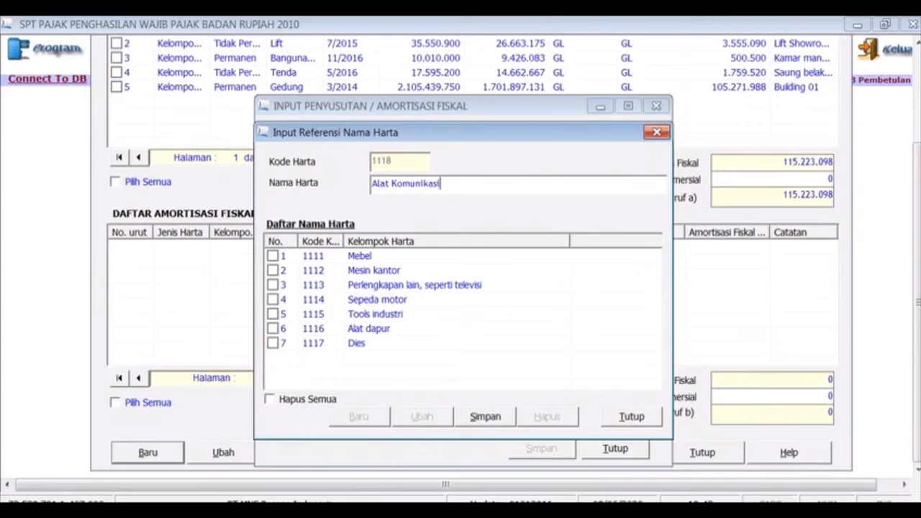
click(499, 416)
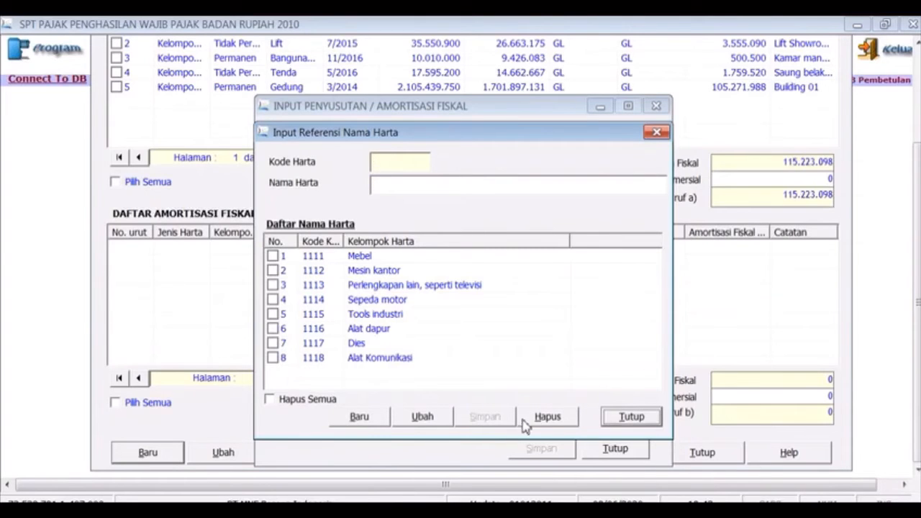
click(631, 420)
- Set Nama Harta to Alat Komunikasi
click(620, 204)
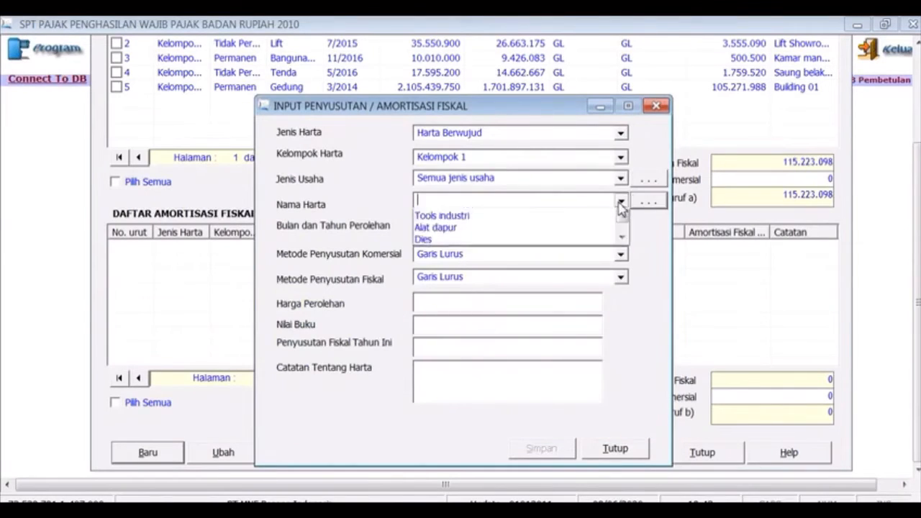
drag(624, 241, 626, 271)
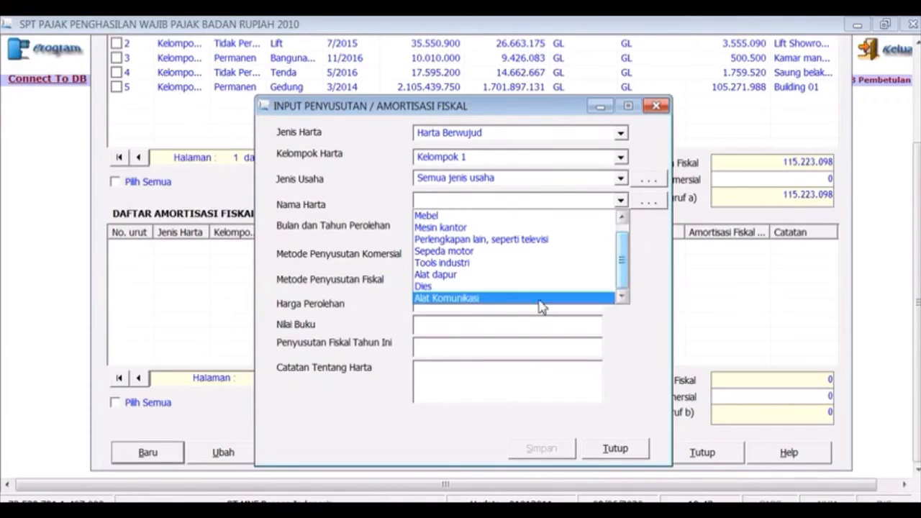
click(511, 302)
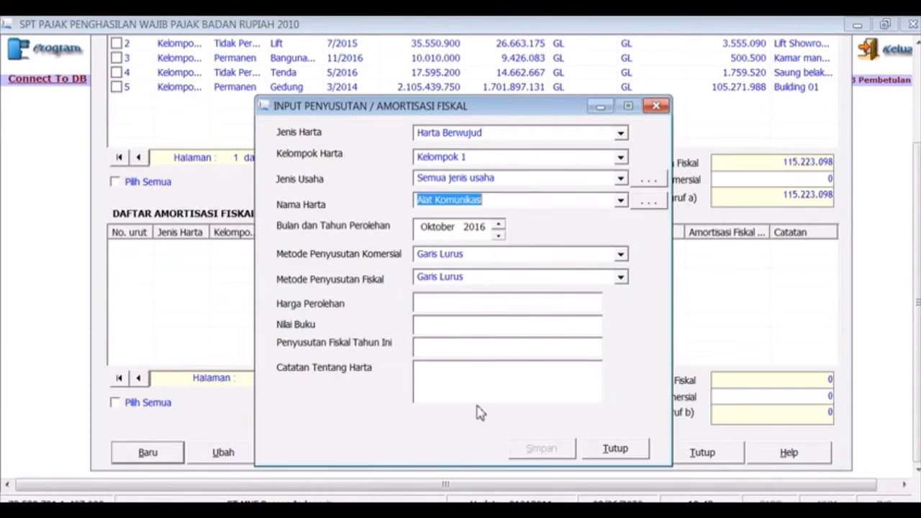
- Look up the acquisition month and year of Pesawat telepon panasonic in Excel's Penyusutan sheet and return to eSPT
key(alt+Tab)
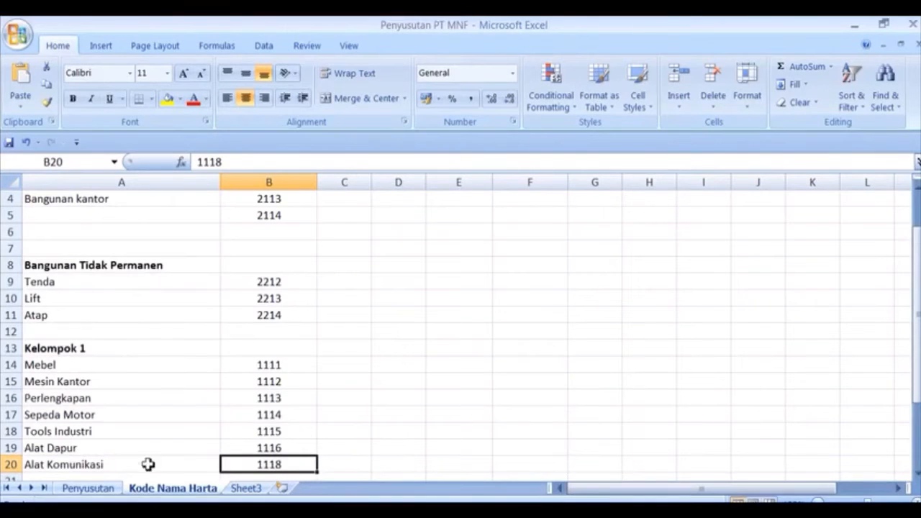
click(87, 489)
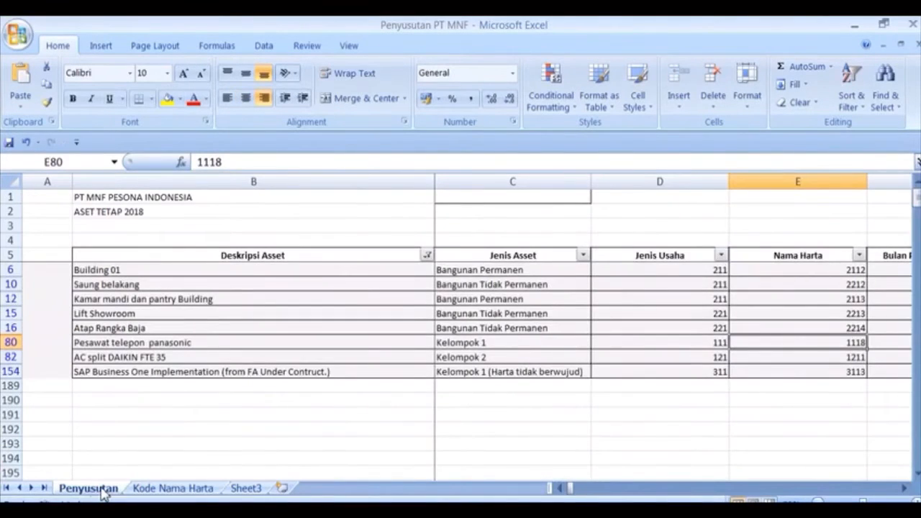
key(Right)
key(Right)
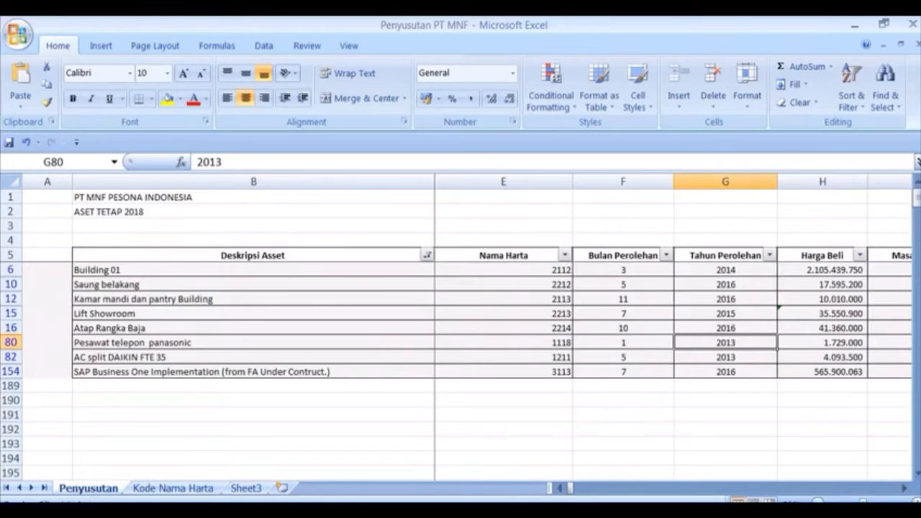
key(alt+Tab)
- Set Bulan dan Tahun Perolehan to Januari 2013
click(443, 227)
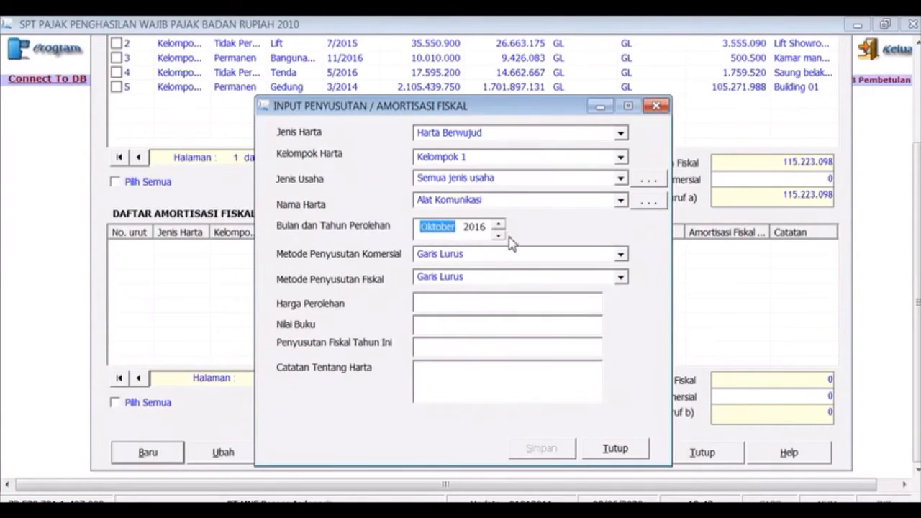
click(499, 236)
click(498, 235)
click(498, 235)
click(498, 236)
click(498, 235)
click(499, 235)
click(499, 236)
click(499, 236)
click(499, 235)
click(474, 227)
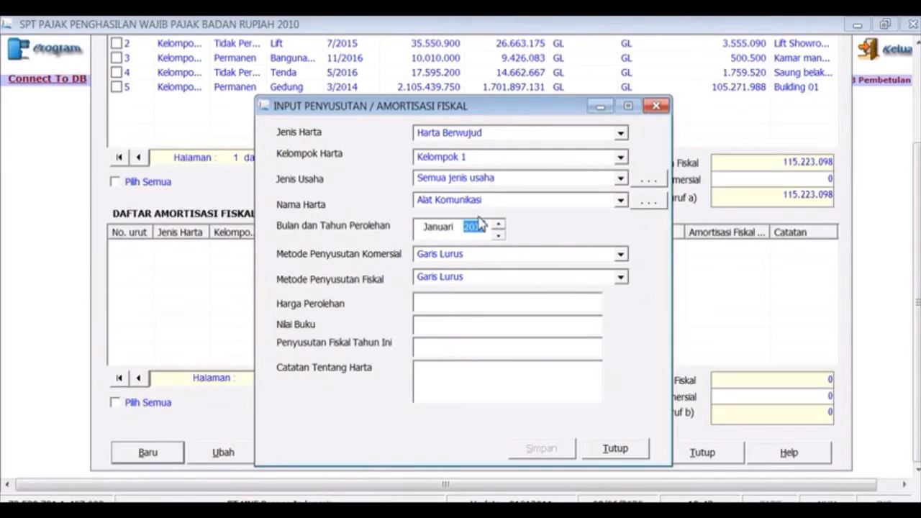
text(2013)
- Look up the Harga Beli of Pesawat telepon panasonic in Excel and enter 1.729.000 as Harga Perolehan in eSPT
click(488, 303)
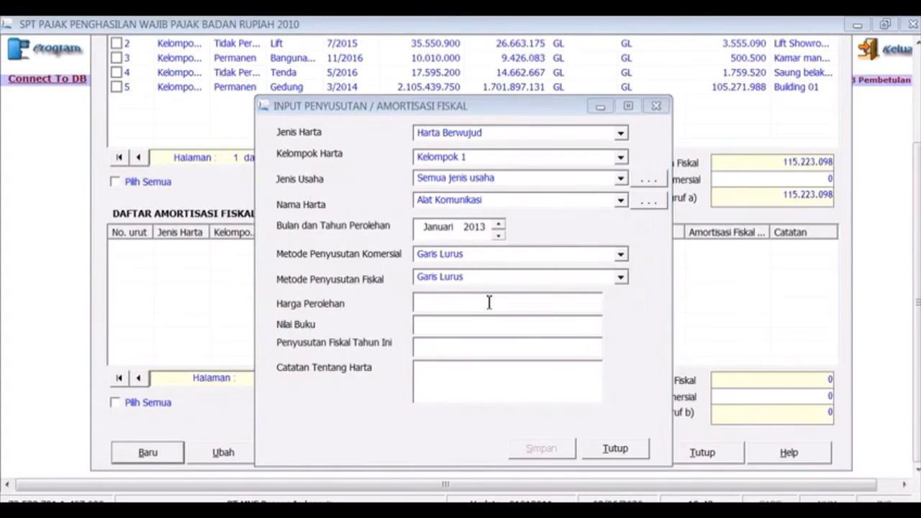
key(alt+Tab)
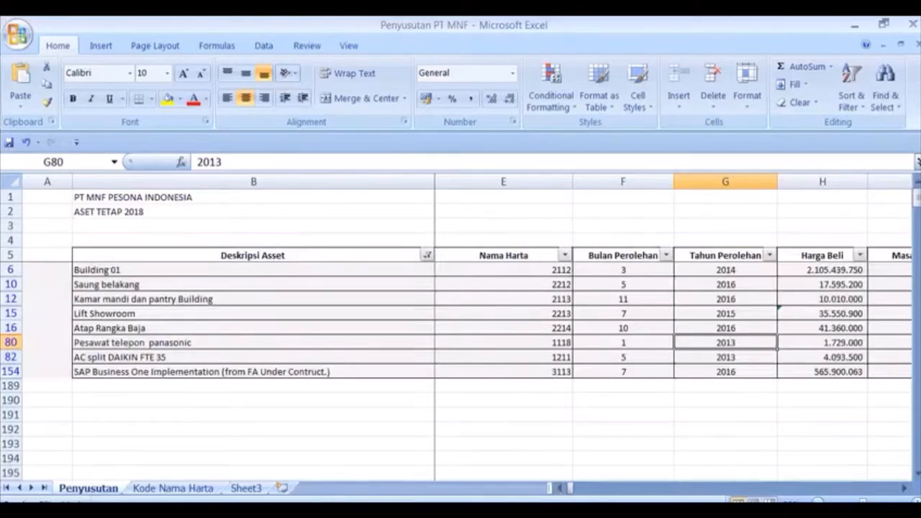
click(822, 343)
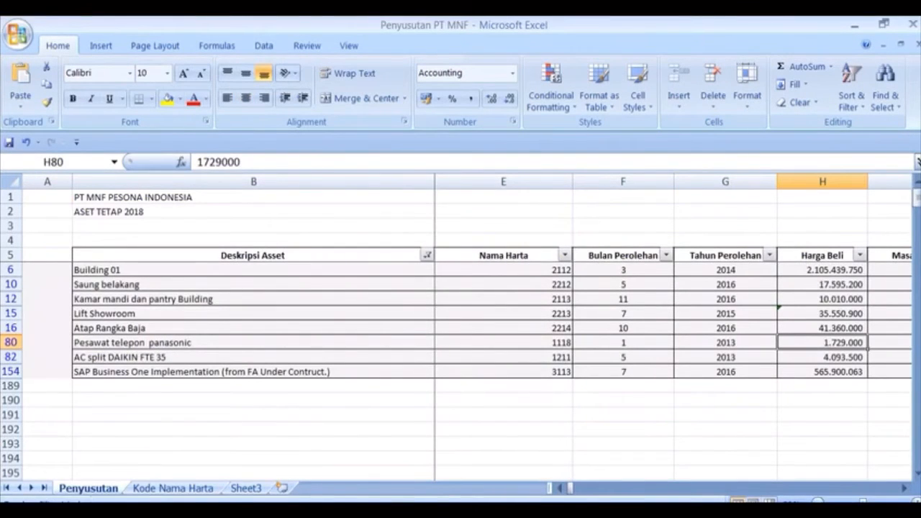
key(alt+Tab)
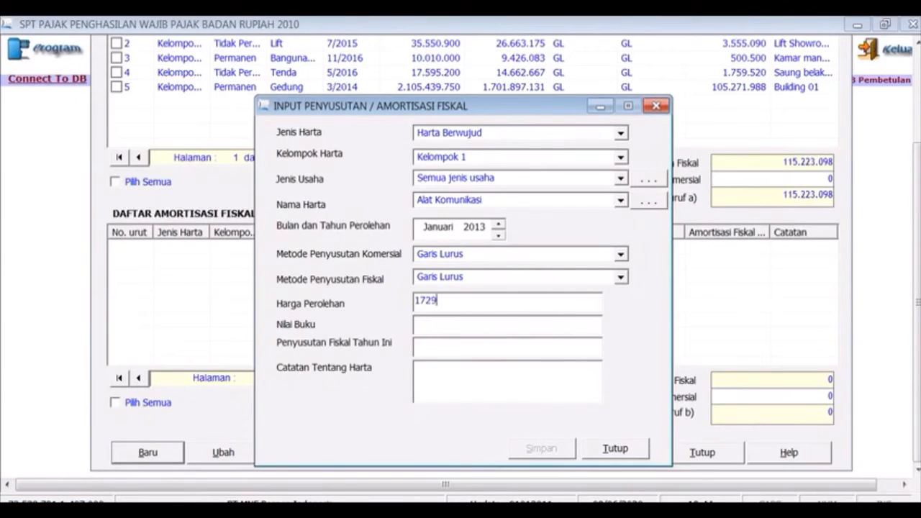
text(00)
key(Tab)
- Copy the asset description Pesawat telepon panasonic from the Excel list and return to the Catatan Tentang Harta field in eSPT
key(alt+Tab)
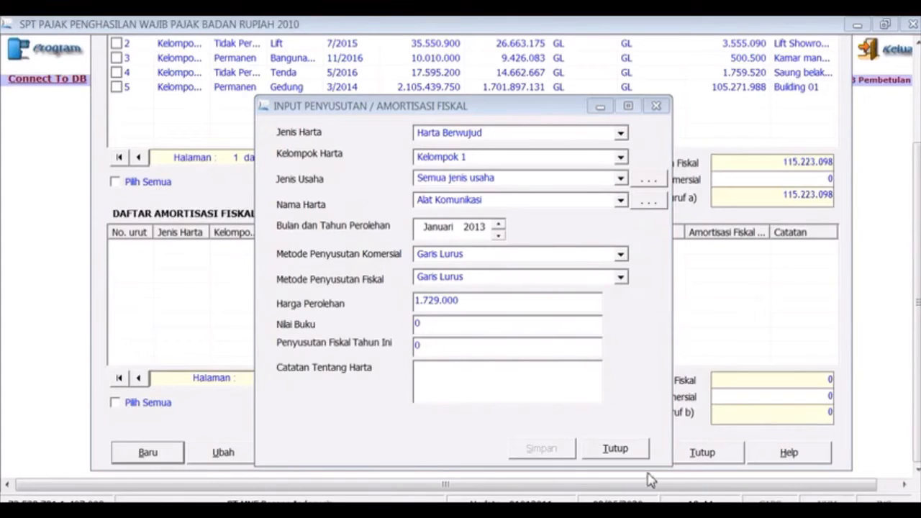
click(509, 401)
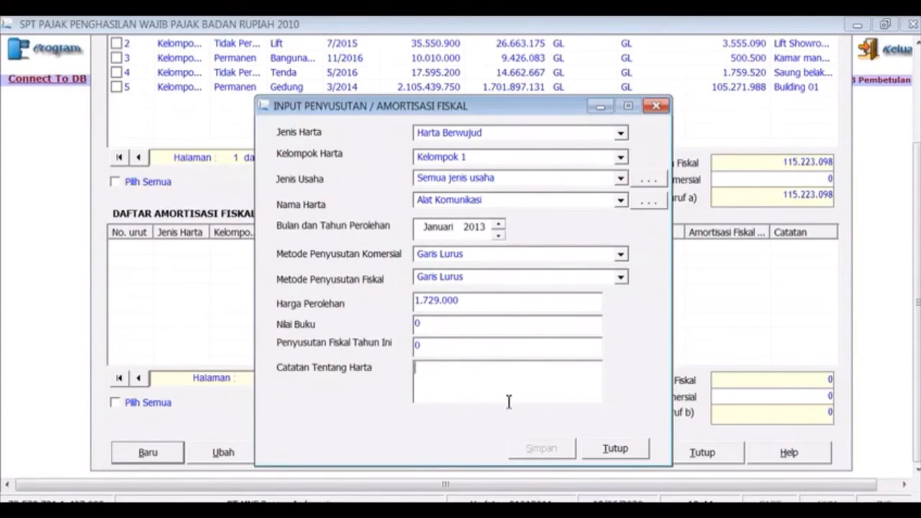
key(alt+Tab)
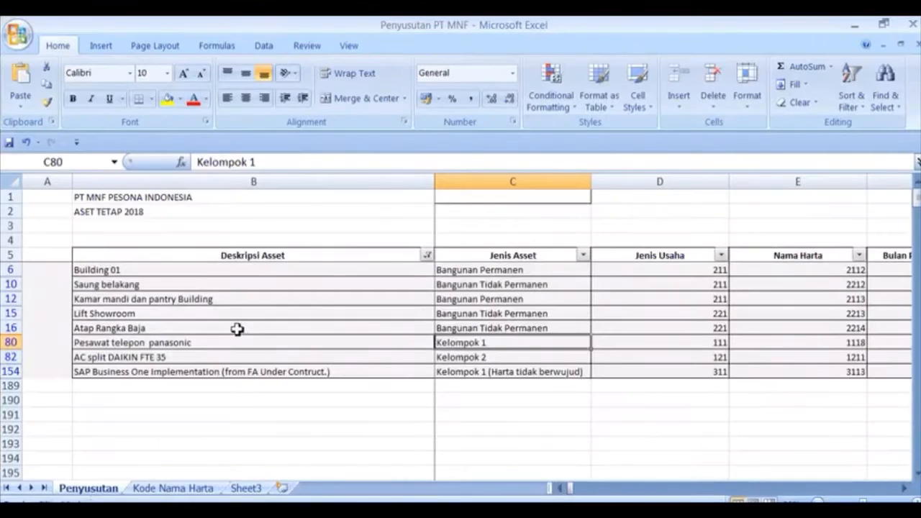
click(230, 341)
double_click(230, 341)
drag(192, 342, 75, 341)
key(ctrl+c)
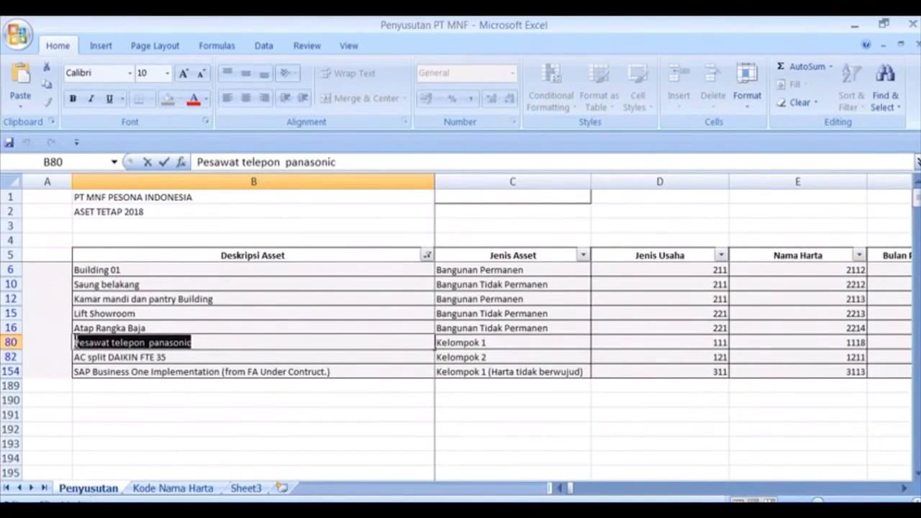
key(alt+Tab)
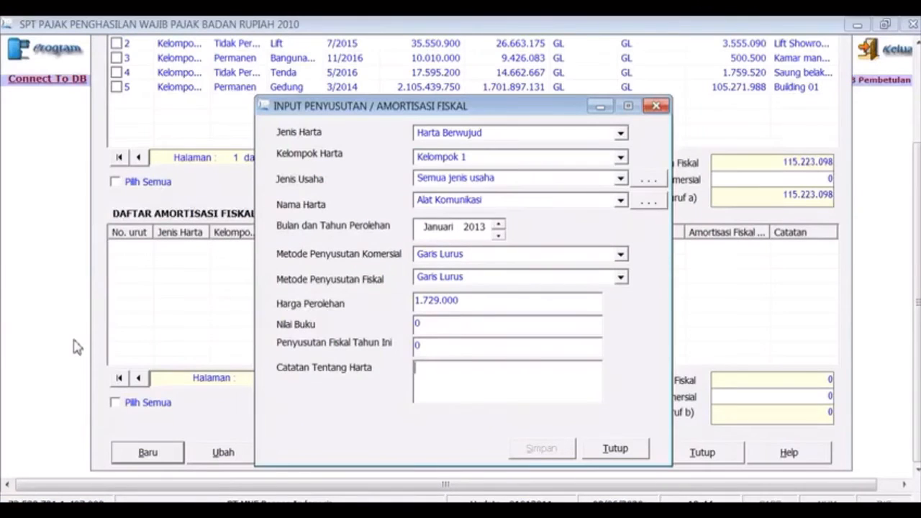
- Paste Pesawat telepon panasonic into Catatan Tentang Harta, and save the record while continuing with a new entry
key(ctrl+v)
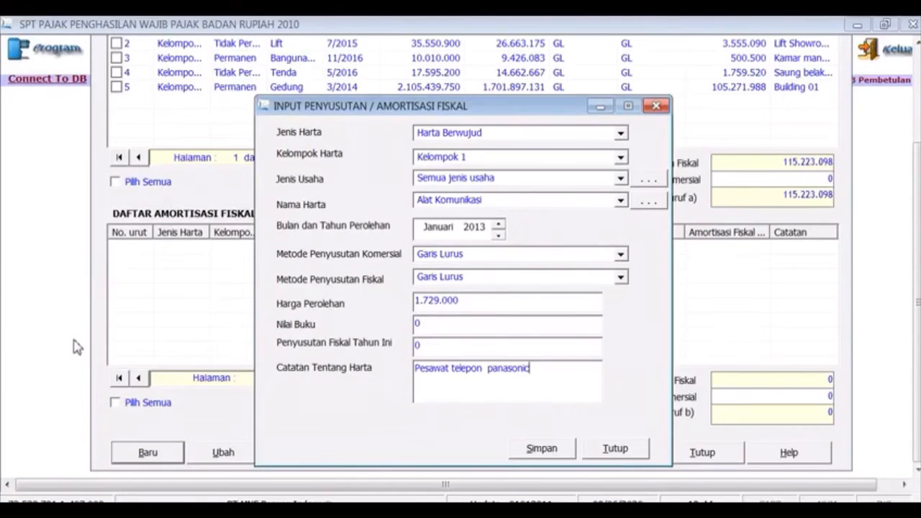
click(555, 454)
click(482, 329)
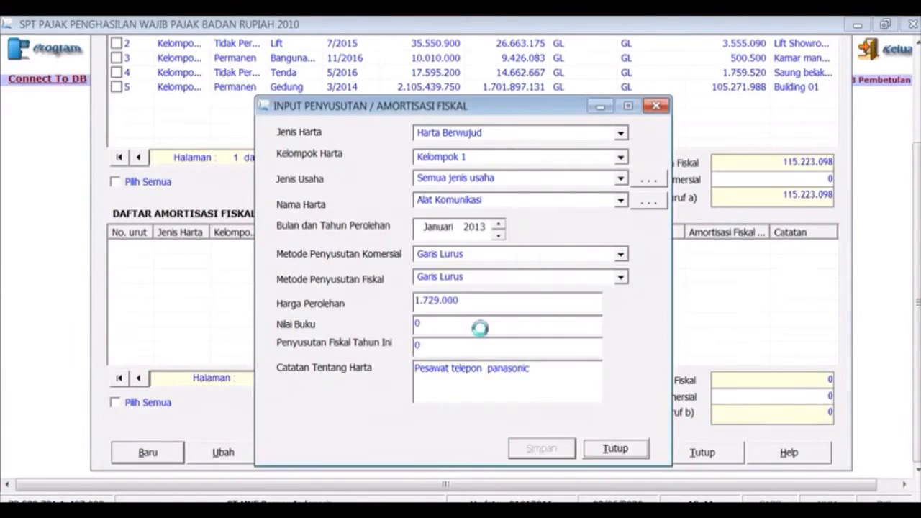
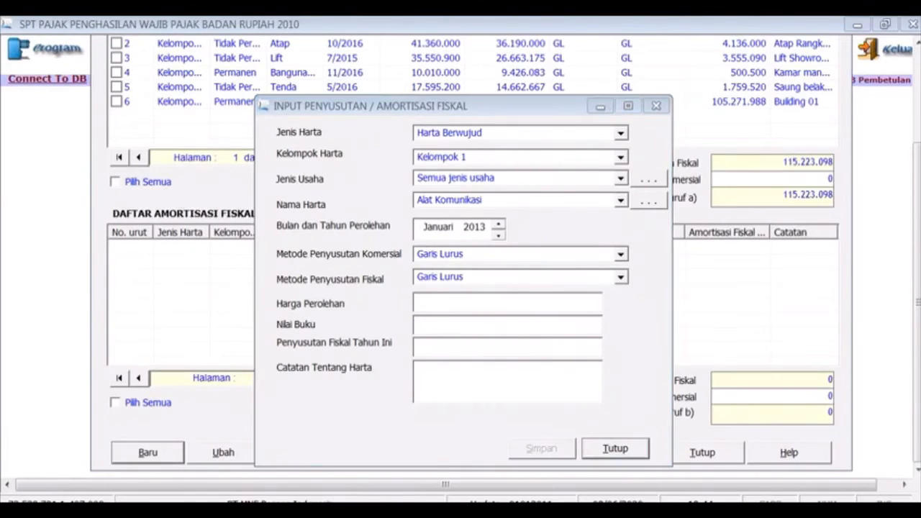
- Look up the Jenis Asset and Jenis Usaha of AC split DAIKIN FTE 35 in Excel and return to eSPT
key(alt+Tab)
click(206, 358)
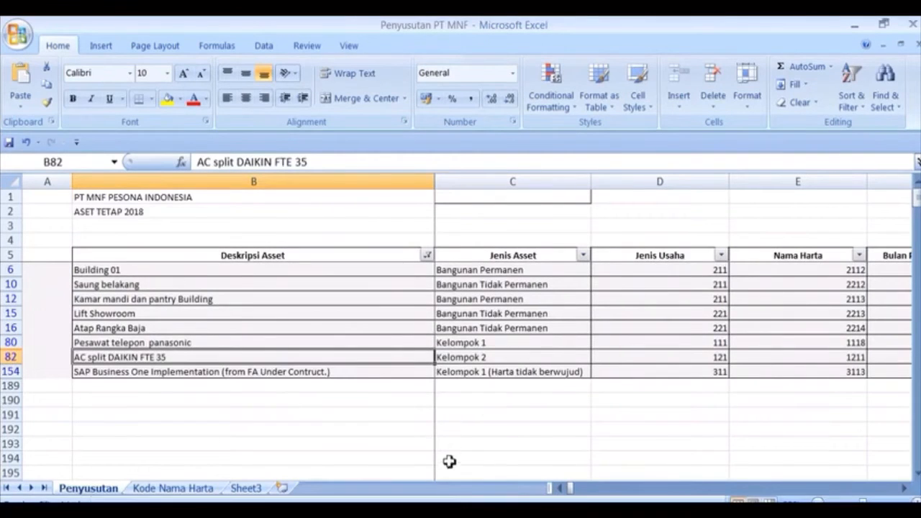
key(alt+Tab)
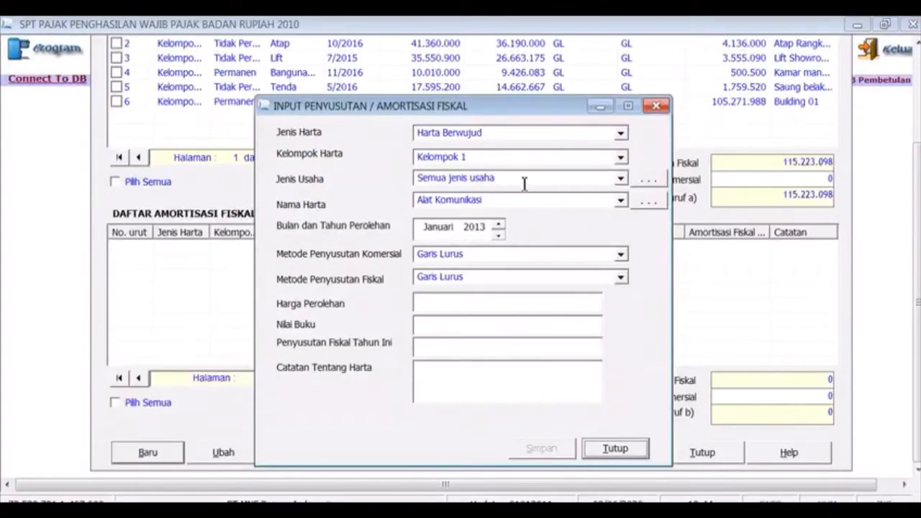
- Set Kelompok Harta to Kelompok 2 and Jenis Usaha to Semua jenis usaha
click(620, 157)
click(602, 196)
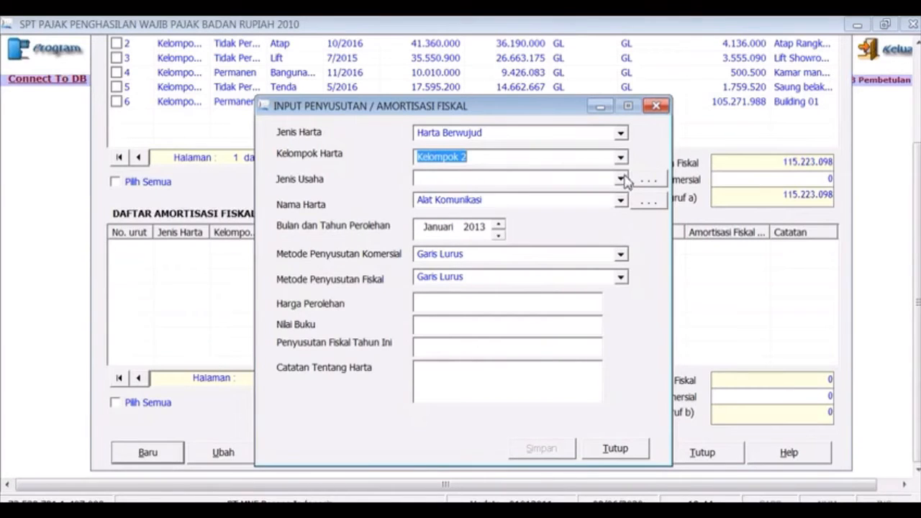
click(620, 179)
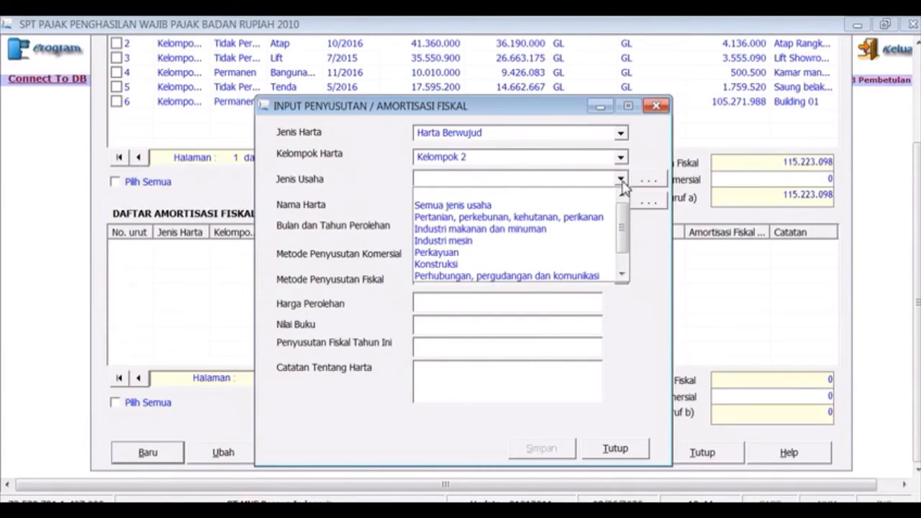
click(596, 206)
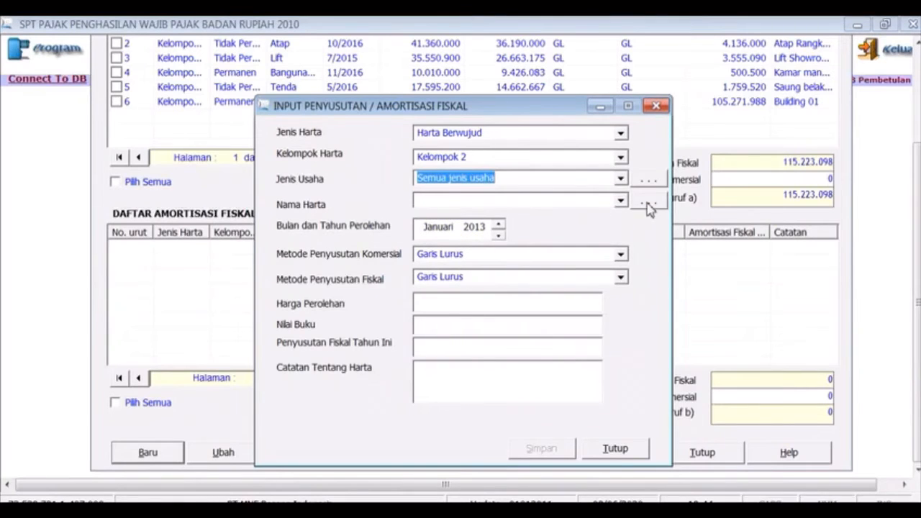
- Check the available Nama Harta options and open the Nama Harta reference list for Kelompok 2
click(620, 203)
click(620, 202)
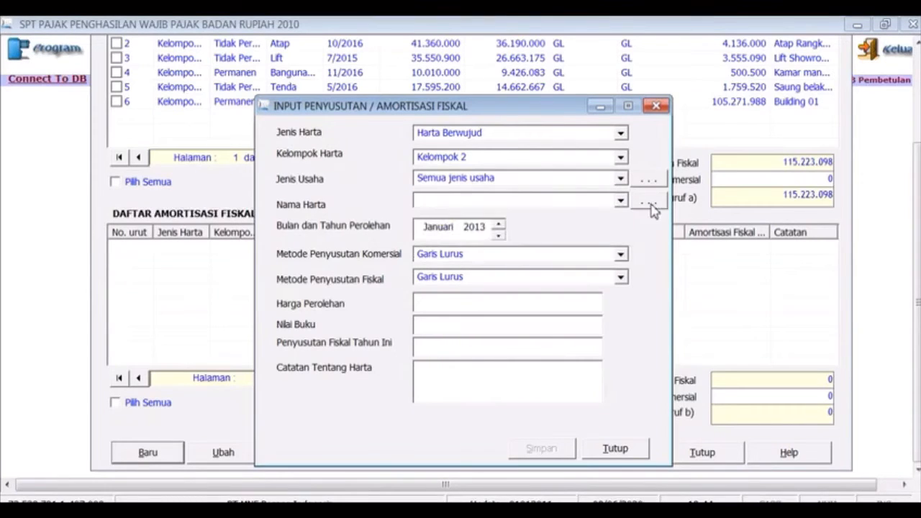
click(649, 204)
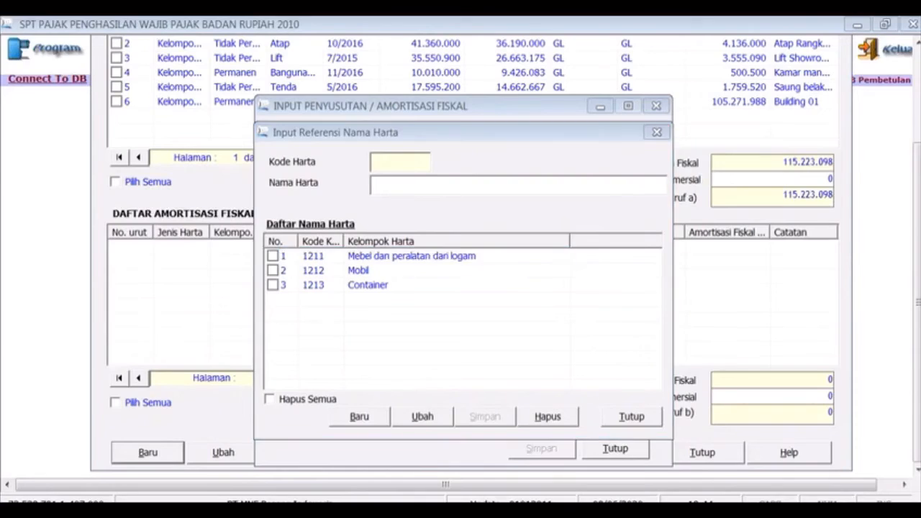
- Look up the Nama Harta code of AC split DAIKIN FTE 35 in Excel's Penyusutan sheet
key(alt+Tab)
key(Right)
key(Right)
key(Right)
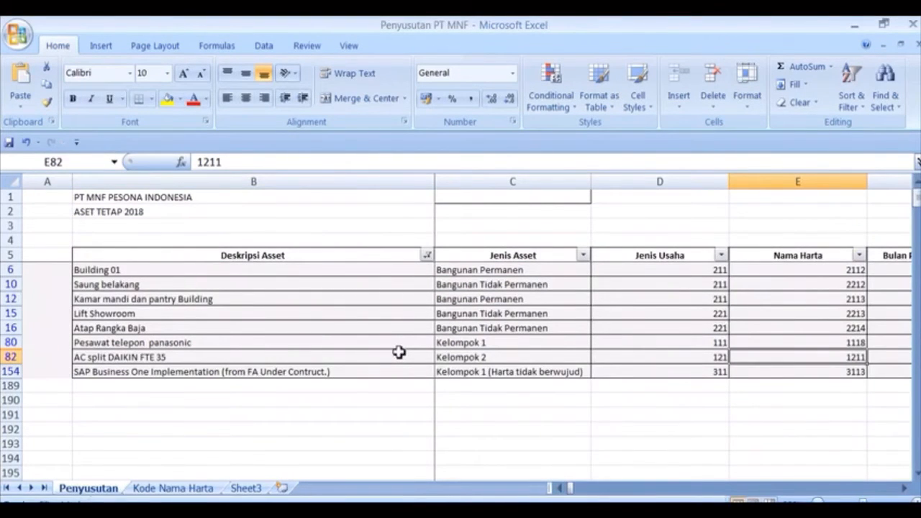
key(Right)
key(Left)
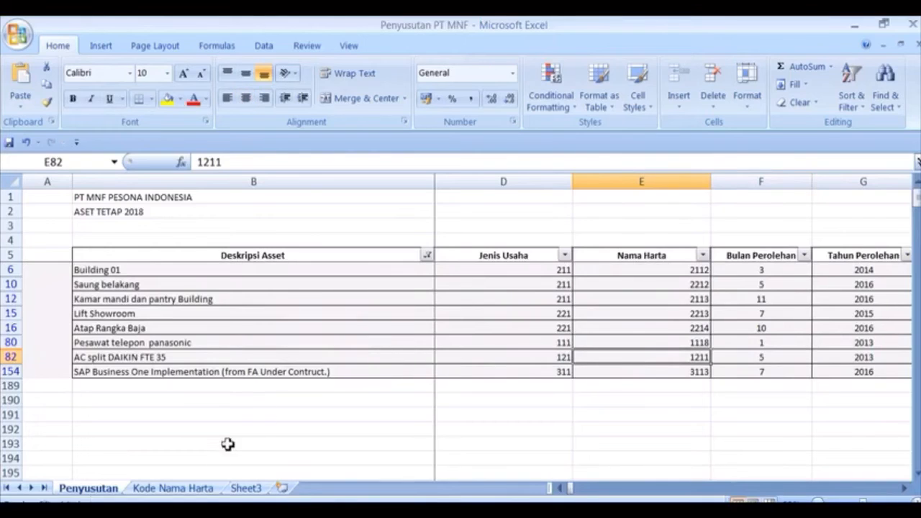
- Look up which asset name code 1211 stands for in Excel's Kode Nama Harta sheet, under Kelompok 2
click(173, 488)
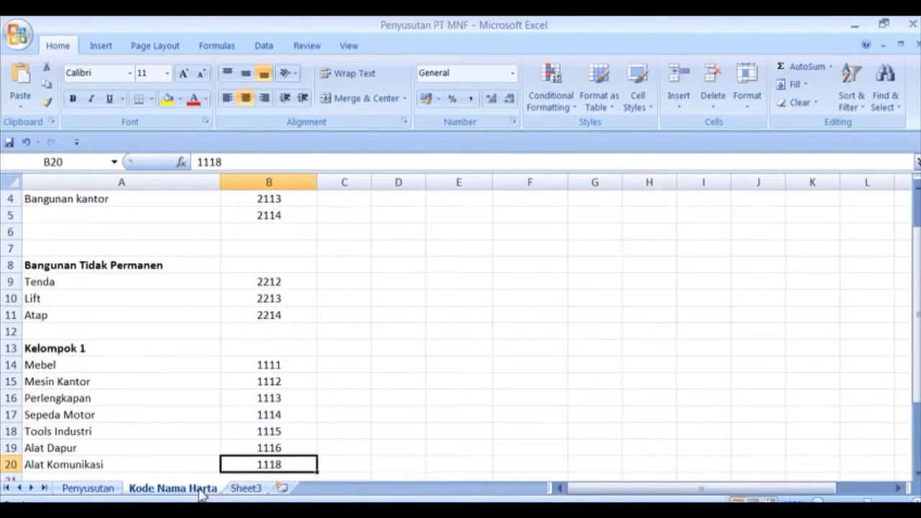
key(Up)
key(Up)
key(Up)
key(Up)
key(Up)
key(Up)
key(Up)
key(Up)
key(Up)
key(Up)
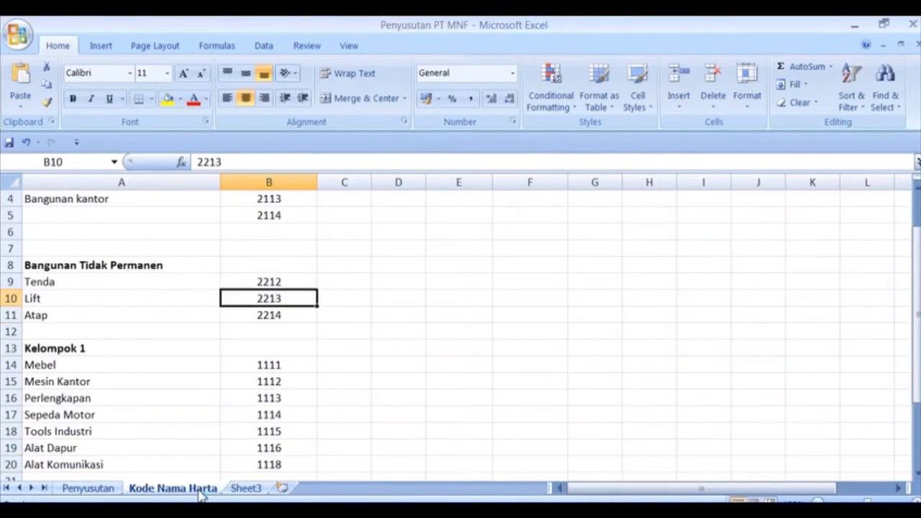
key(Down)
key(Down)
key(Down)
key(Up)
key(Up)
key(Up)
key(Up)
key(Up)
key(Up)
key(Up)
key(Up)
key(Up)
key(Up)
key(Up)
key(Up)
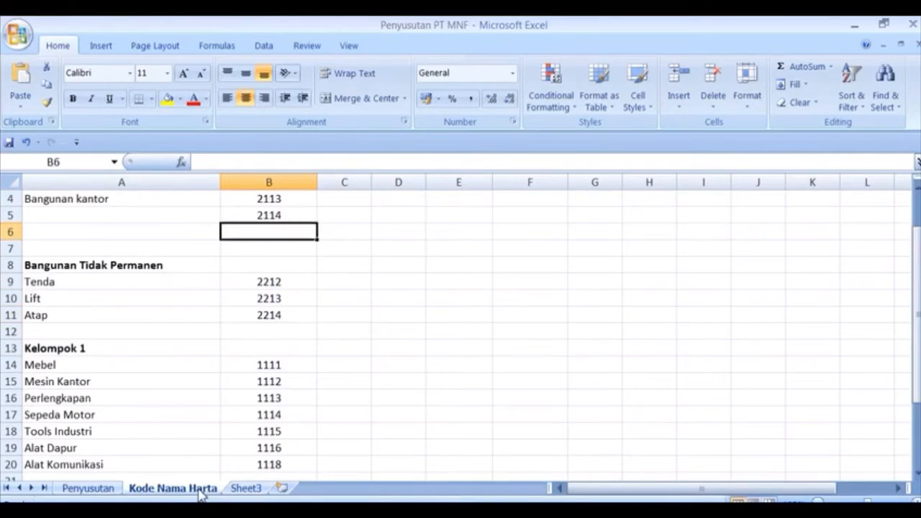
key(Down)
key(Down)
key(Down)
key(Down)
key(Down)
key(Down)
key(Down)
key(Down)
key(Down)
key(Down)
key(Down)
key(Down)
key(Down)
key(Down)
key(Down)
key(Down)
key(Down)
key(Down)
key(Down)
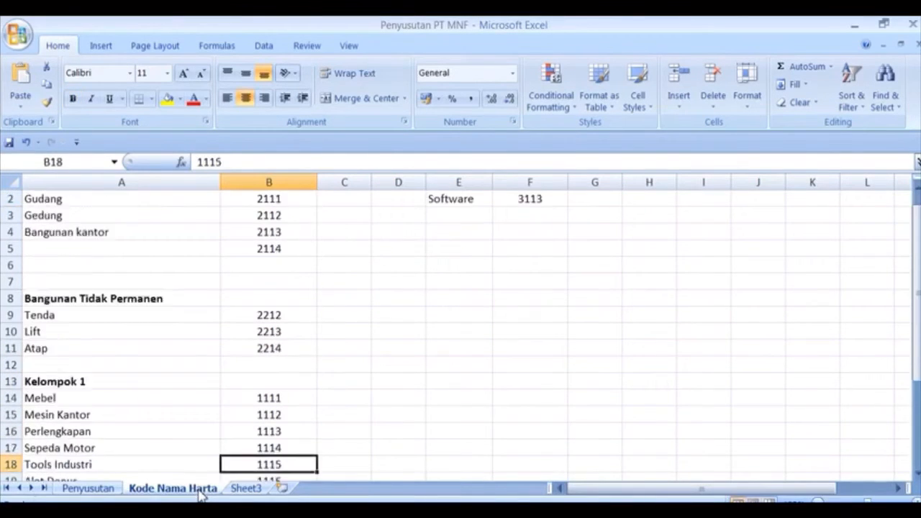
key(Down)
key(Down)
key(Down)
key(Down)
key(Down)
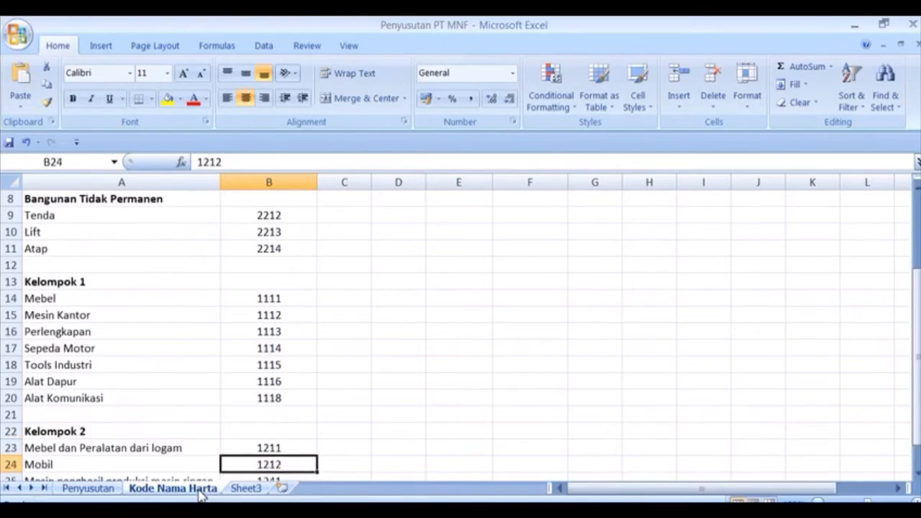
key(Up)
key(Up)
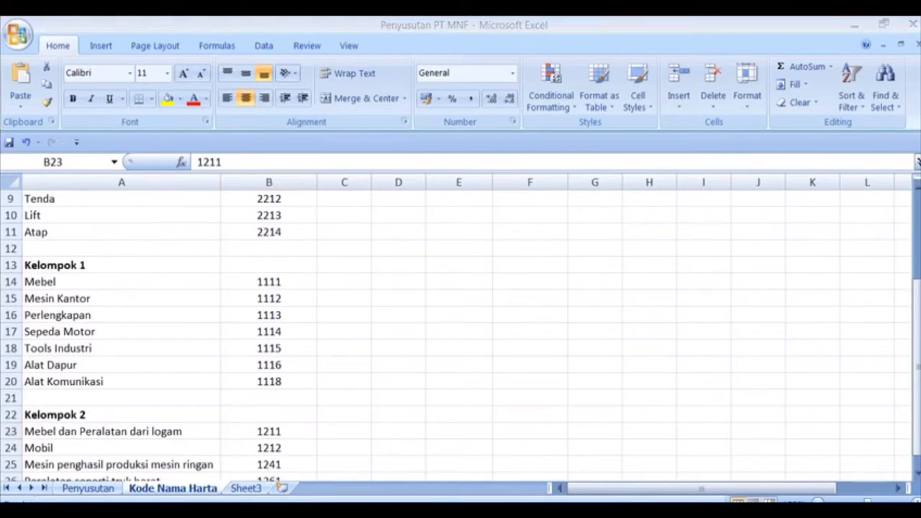
key(Down)
key(Down)
key(Down)
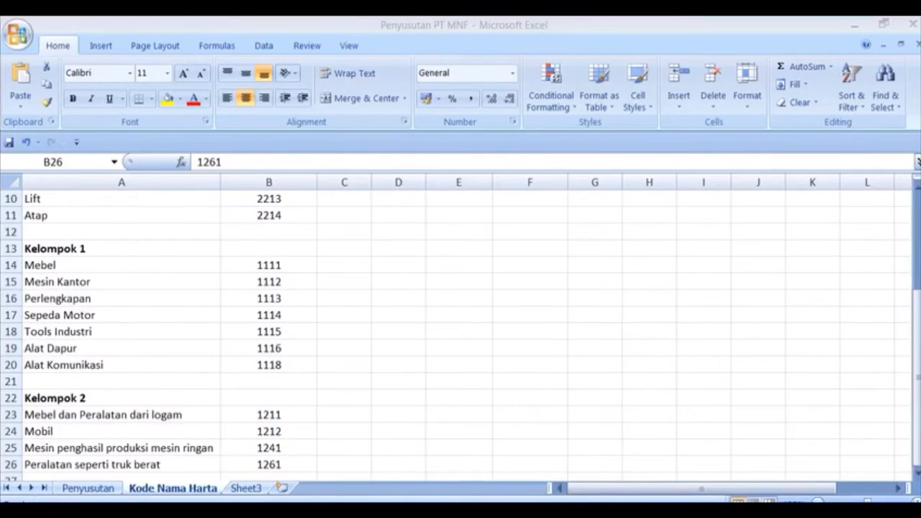
- Return to eSPT, close the Nama Harta reference list and set Nama Harta to Mebel dan peralatan dari logam
key(alt+Tab)
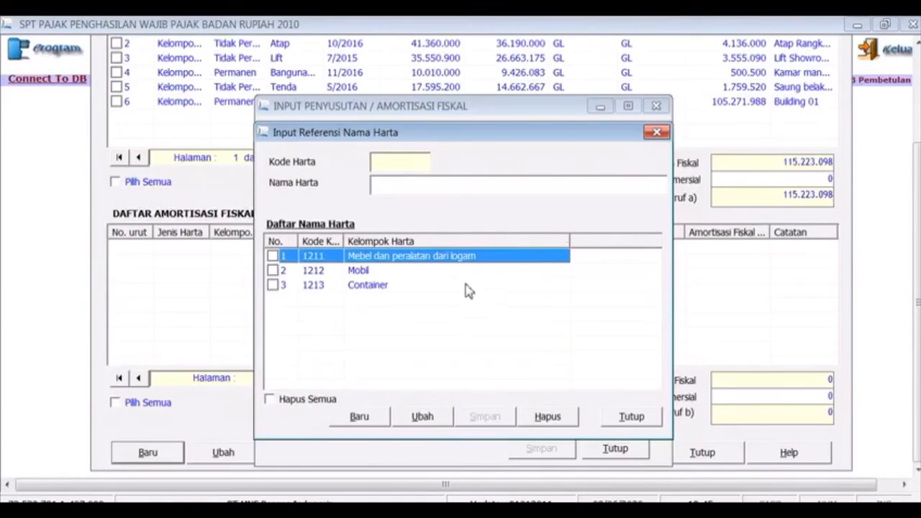
click(656, 132)
click(620, 201)
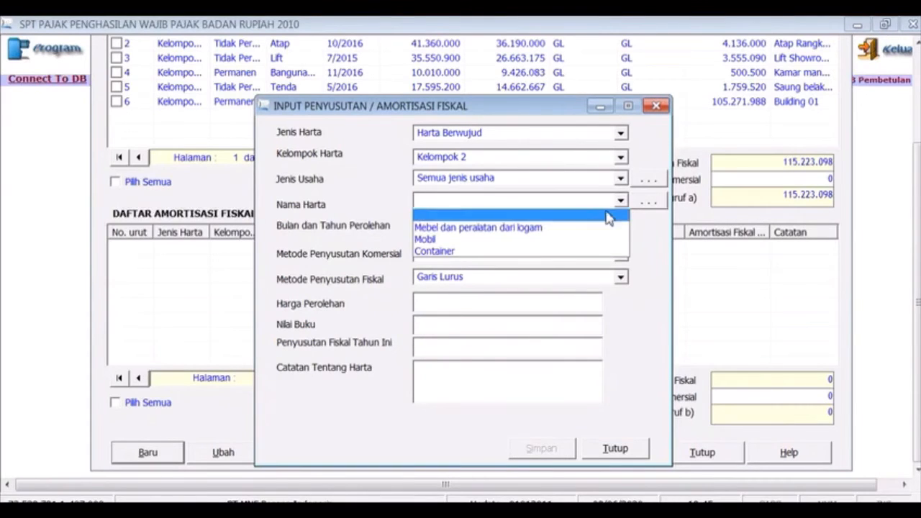
click(593, 227)
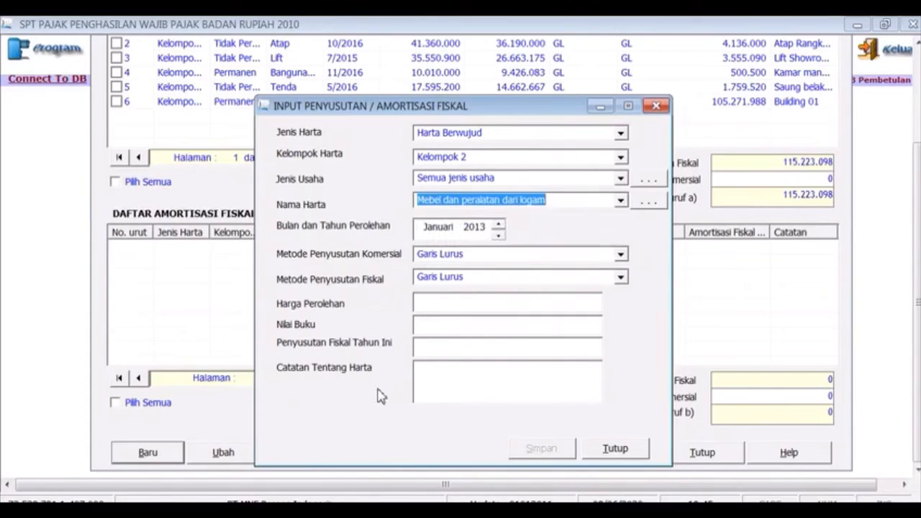
- Look up the acquisition month and year of AC split DAIKIN FTE 35 in Excel's Penyusutan sheet and return to eSPT
click(394, 512)
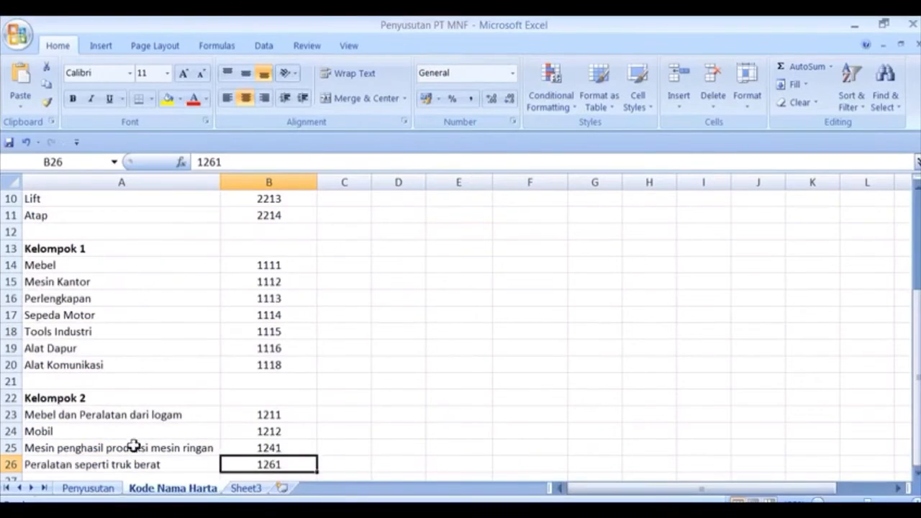
click(104, 492)
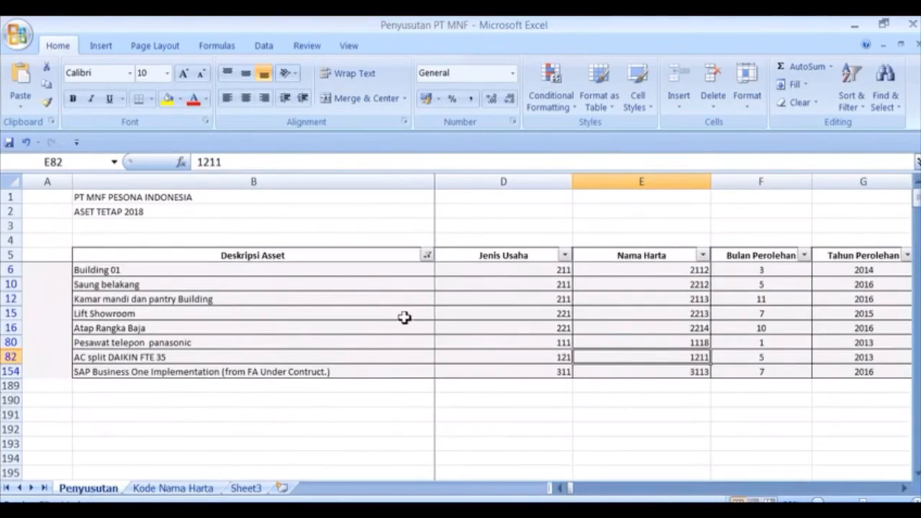
key(Right)
key(Right)
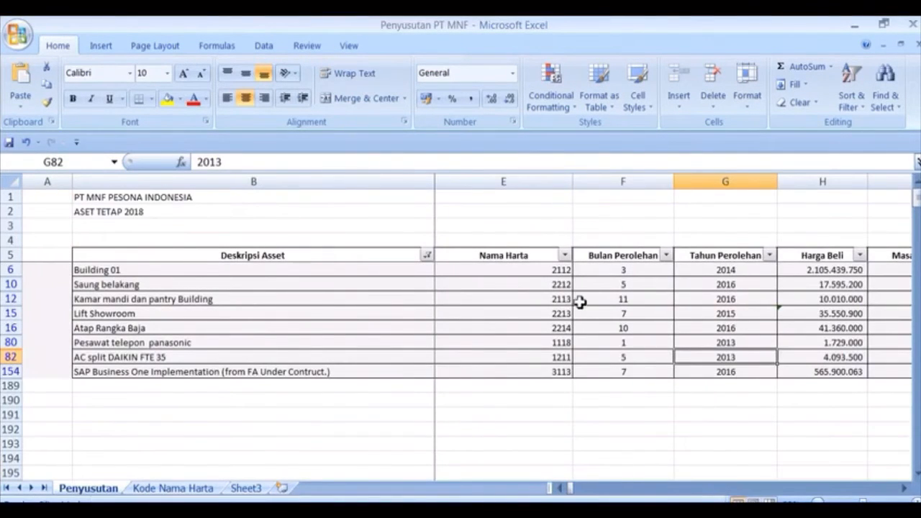
key(alt+Tab)
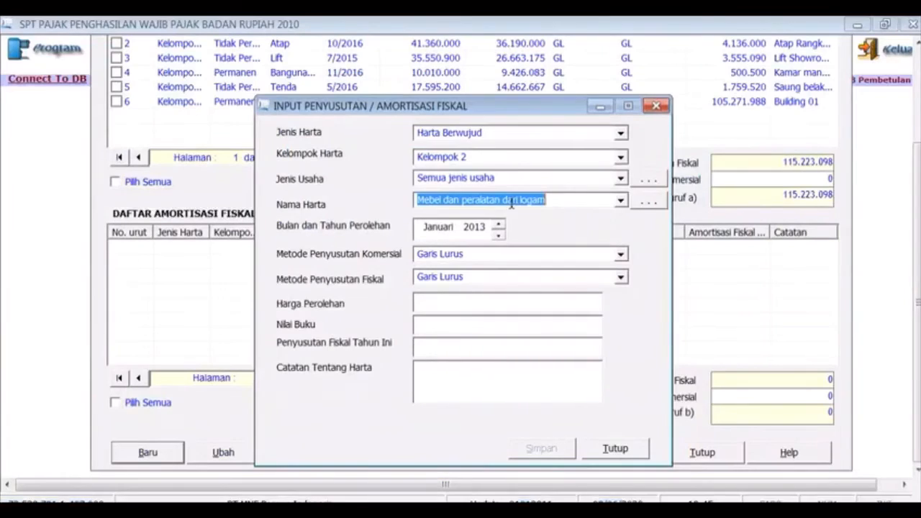
- Set Bulan dan Tahun Perolehan to Mei 2013
click(451, 227)
click(498, 224)
click(498, 223)
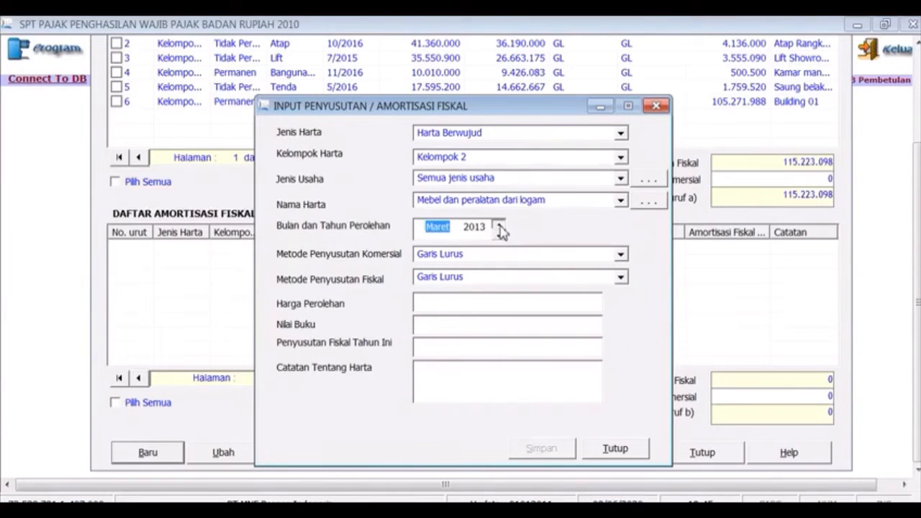
click(498, 225)
click(498, 225)
- Check the asset's Harga Beli in Excel and enter 4093500 as Harga Perolehan, letting eSPT fill in Nilai Buku and Penyusutan Fiskal
click(498, 302)
key(alt+Tab)
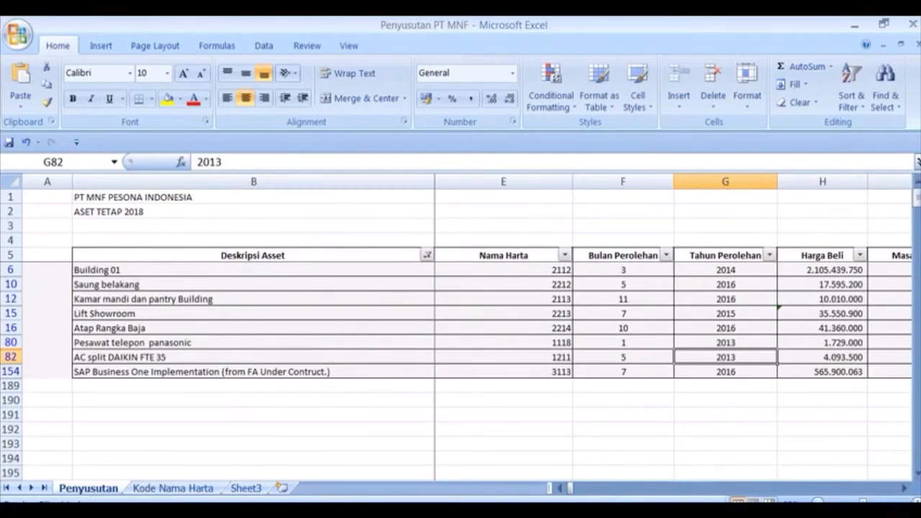
key(alt+Tab)
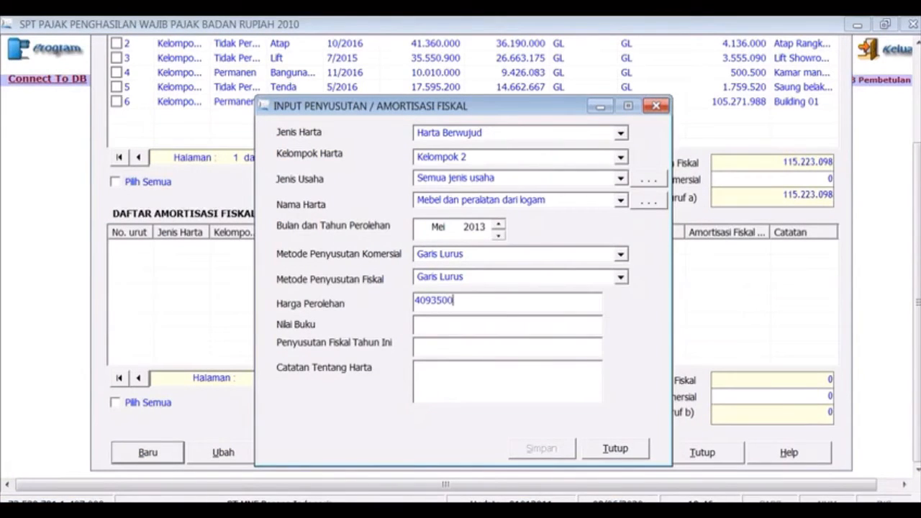
key(Tab)
key(Tab)
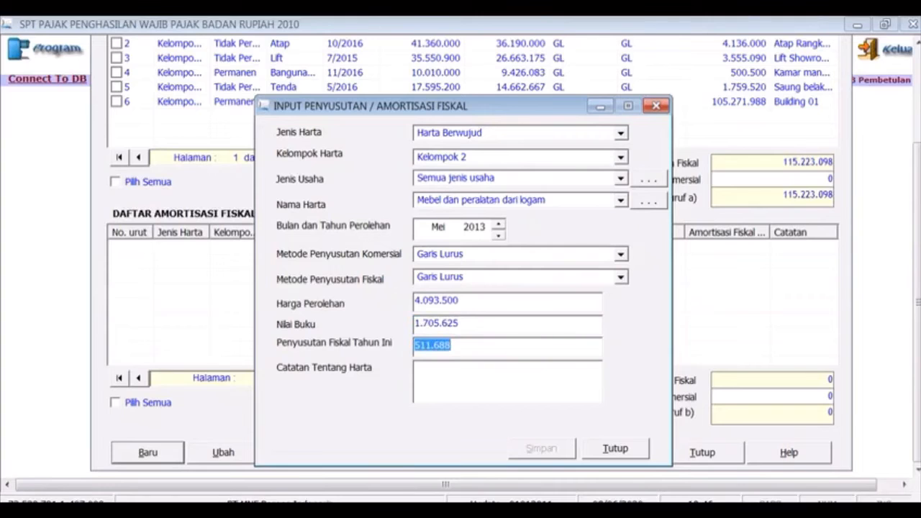
- Copy the description AC split DAIKIN FTE 35 from Excel into Catatan Tentang Harta, and save the record while opting for another new entry
key(alt+Tab)
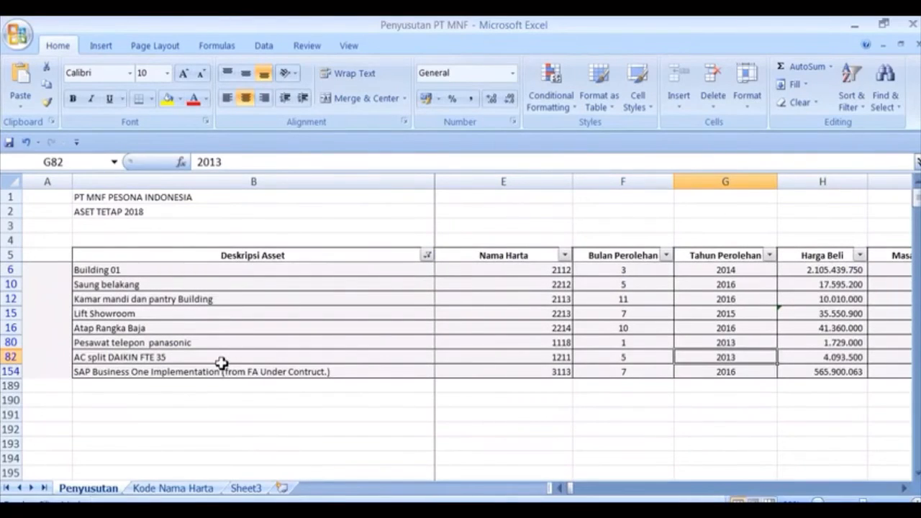
click(220, 357)
double_click(219, 356)
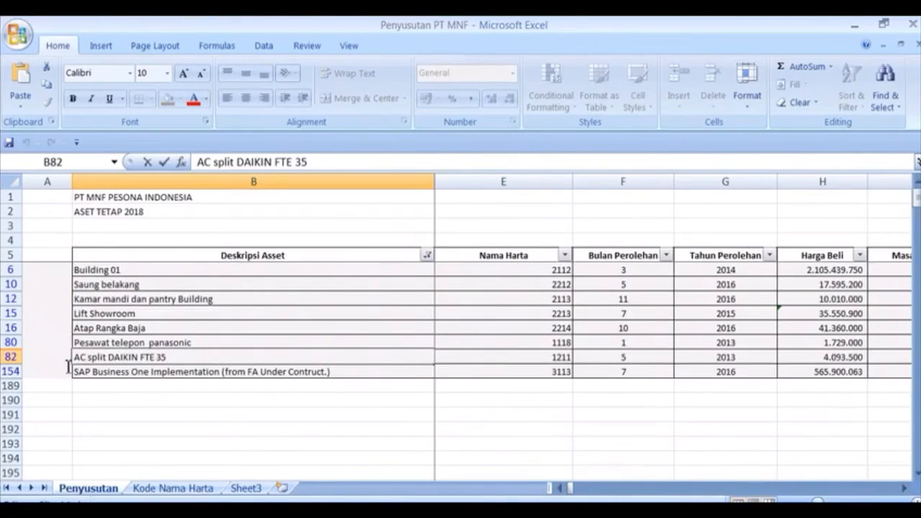
key(shift+Home)
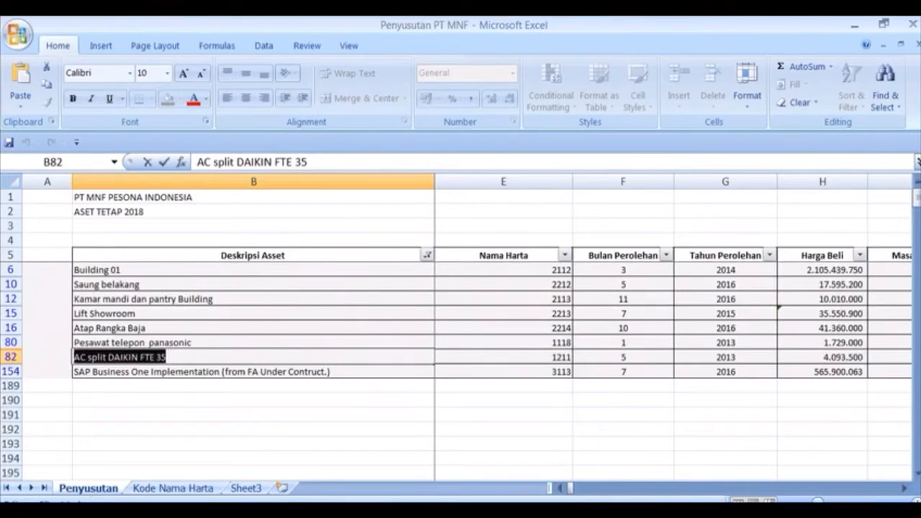
key(ctrl+c)
key(alt+Tab)
click(484, 399)
key(ctrl+v)
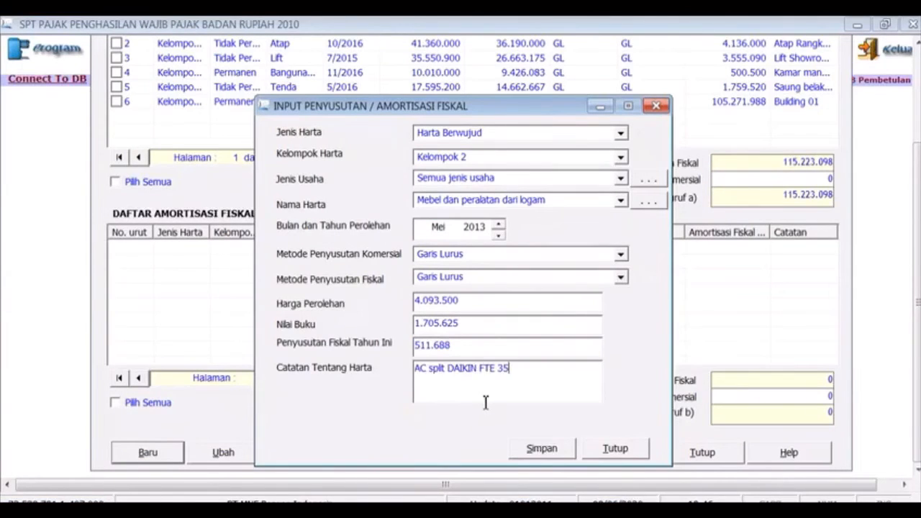
click(541, 448)
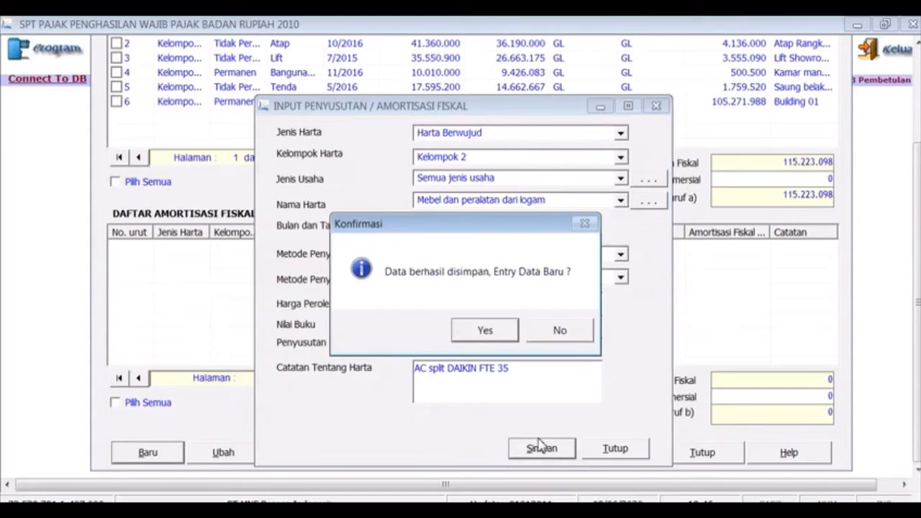
click(485, 334)
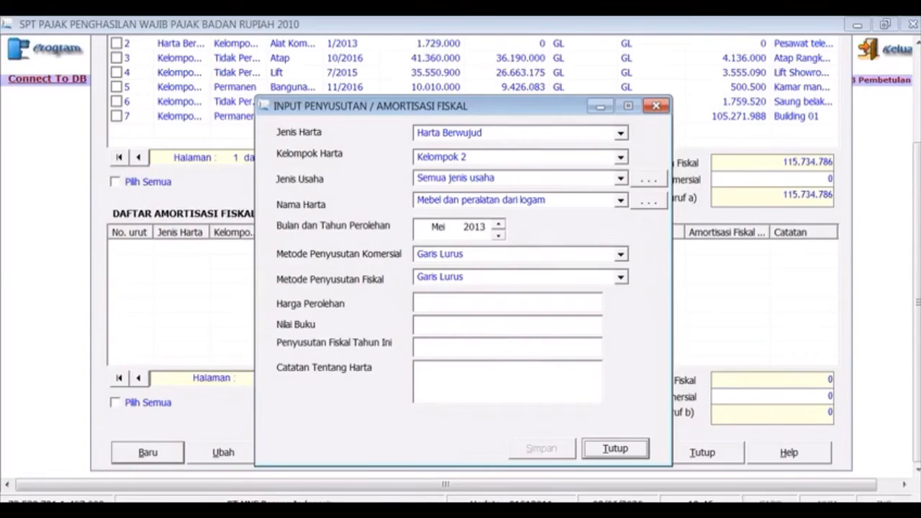
- Look up the Jenis Asset of SAP Business One Implementation in Excel's Penyusutan sheet and return to eSPT
key(alt+Tab)
click(204, 375)
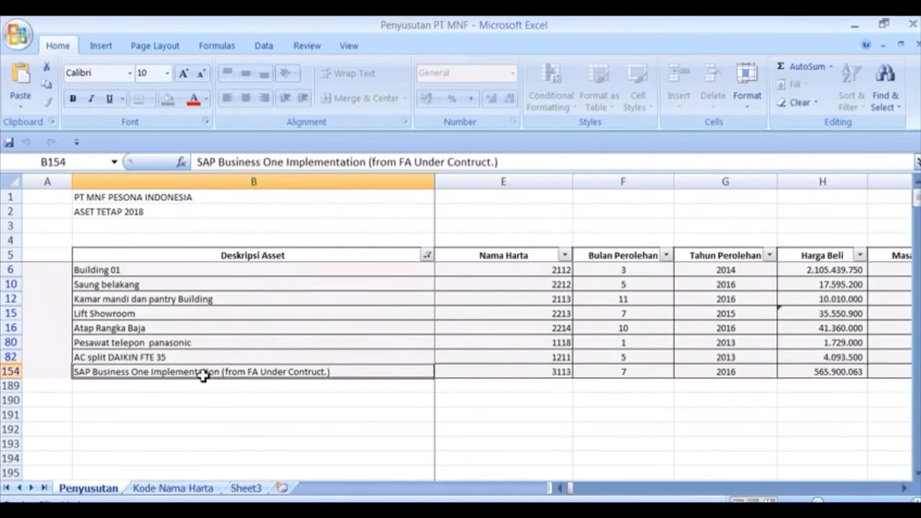
key(Right)
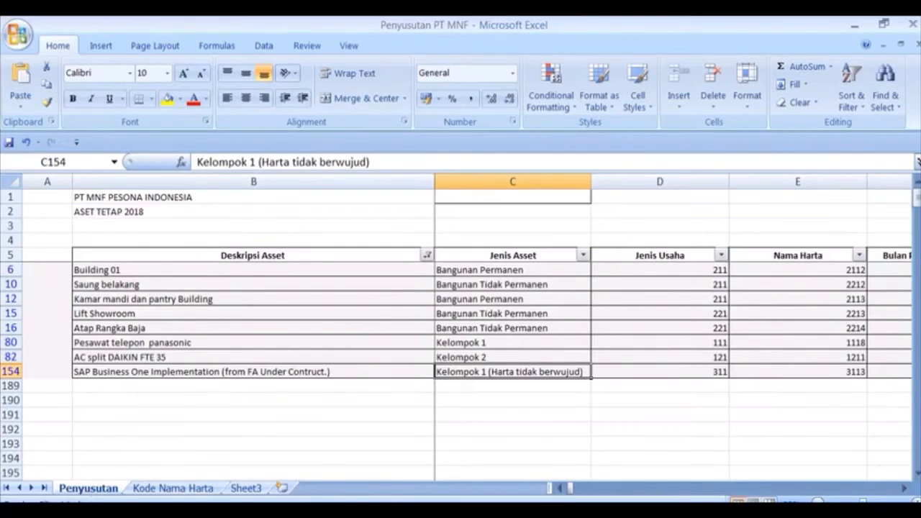
key(alt+Tab)
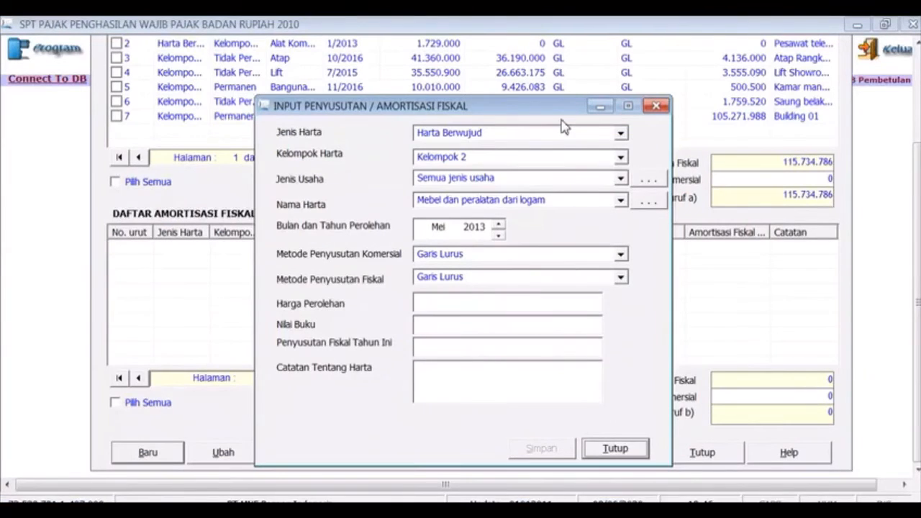
- Set Jenis Harta to Harta Tak Berwujud, Kelompok Harta to Kelompok 1 and Jenis Usaha to Semua jenis usaha
click(623, 134)
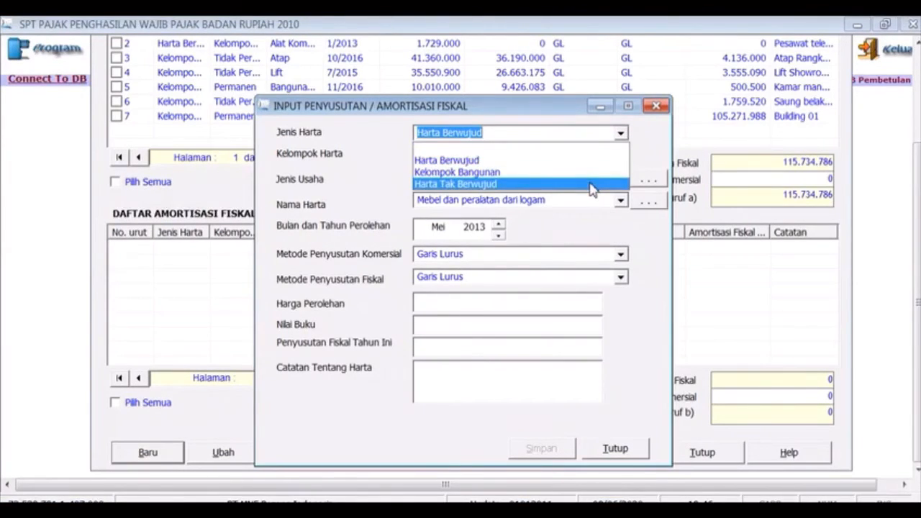
click(594, 183)
click(621, 158)
click(602, 184)
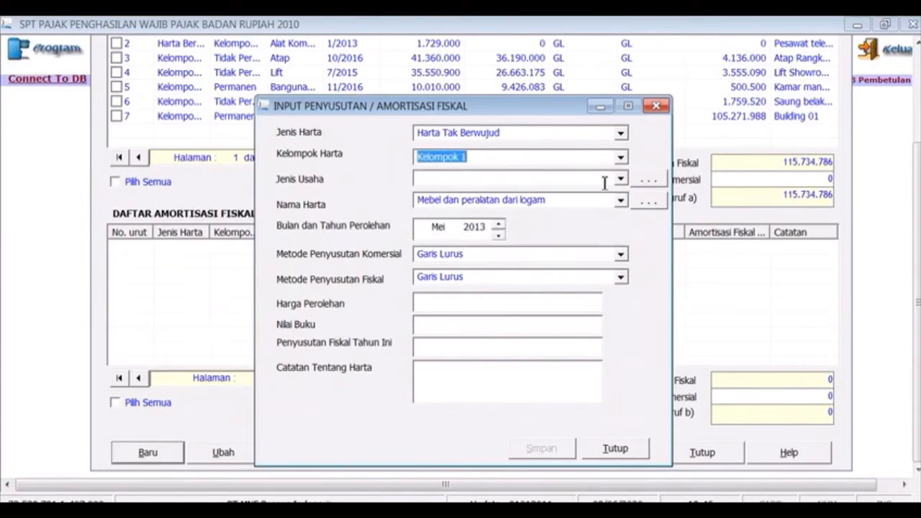
click(620, 180)
click(599, 201)
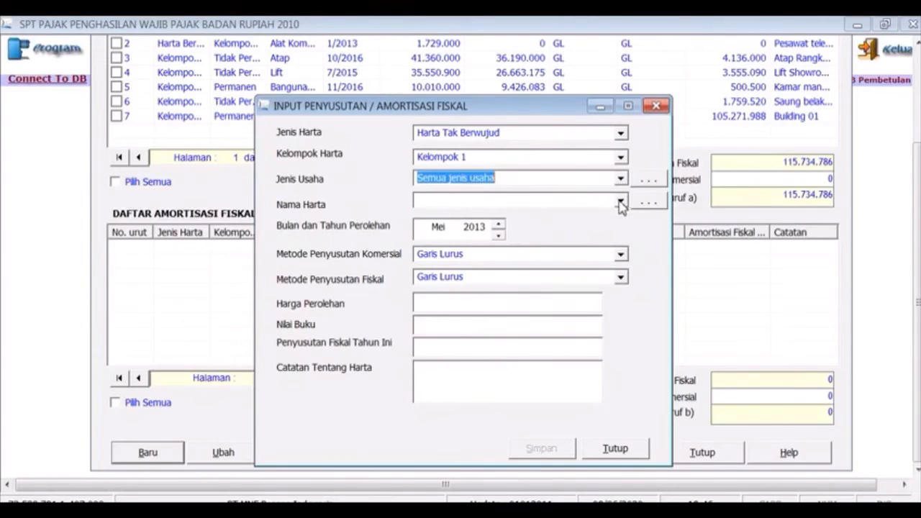
- Check the Nama Harta options for the intangible Kelompok 1 asset and open the Nama Harta reference list
click(620, 203)
click(620, 203)
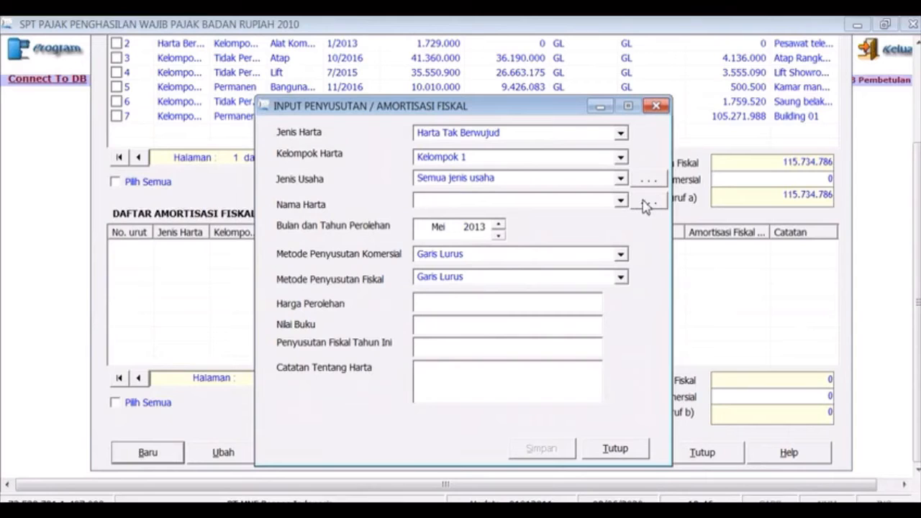
click(649, 204)
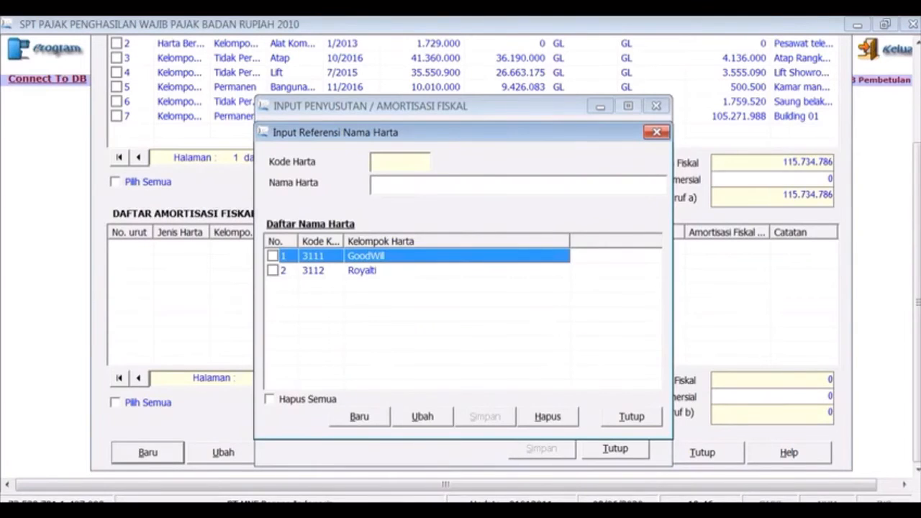
- Look up the Nama Harta code of SAP Business One Implementation in Excel's Penyusutan sheet
key(alt+Tab)
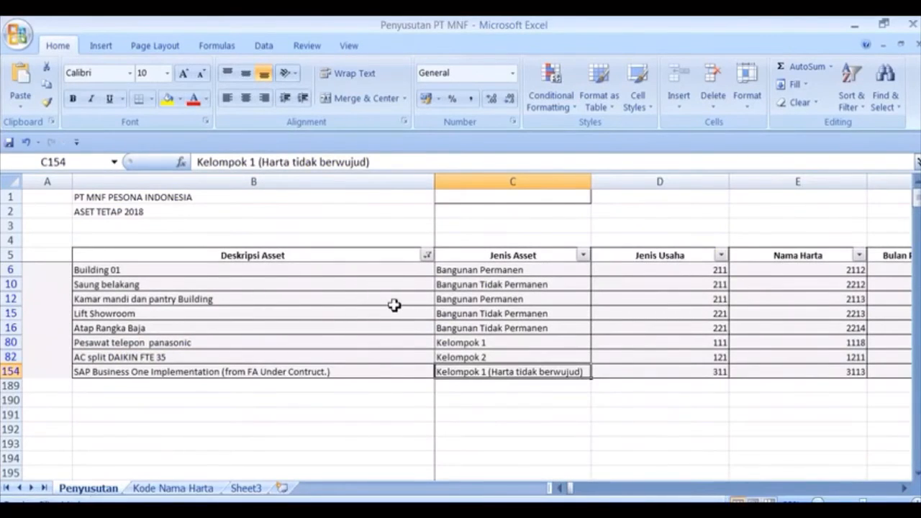
key(Right)
key(Right)
- Find the asset name matching that code under Harta Tidak Berwujud in the Kode Nama Harta sheet and return to eSPT
click(173, 488)
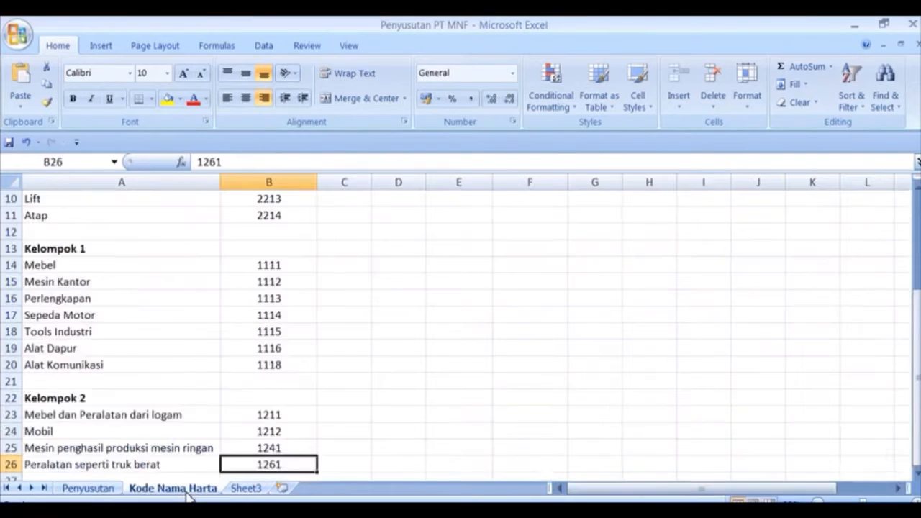
key(Down)
key(Up)
key(Up)
key(Up)
key(Up)
key(Up)
key(Up)
key(Up)
key(Up)
key(Up)
key(Up)
key(Up)
key(Up)
key(Up)
key(Up)
key(Up)
key(Up)
key(Up)
key(Up)
key(Up)
key(Up)
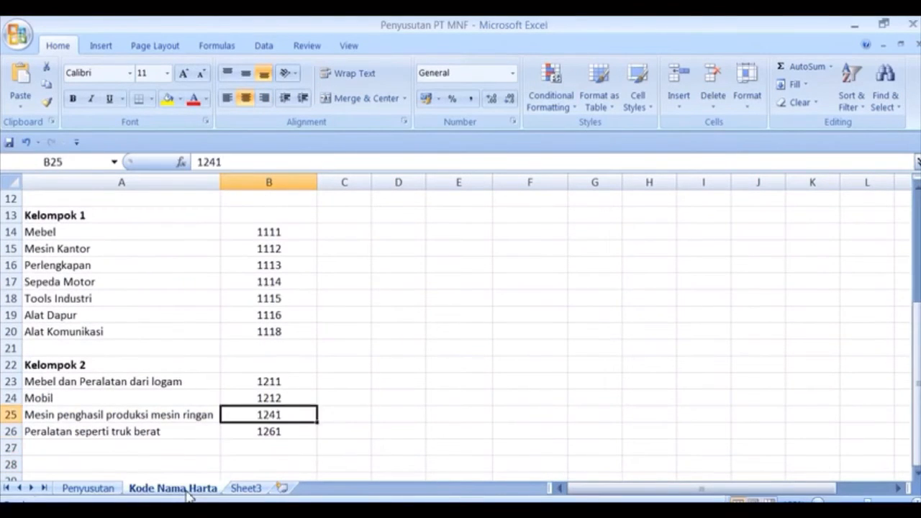
key(Right)
key(Right)
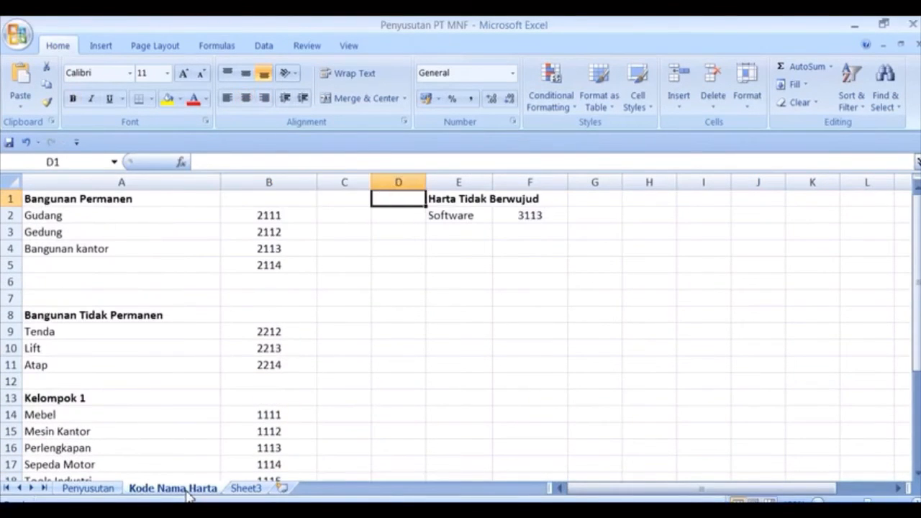
key(Down)
key(Right)
key(Right)
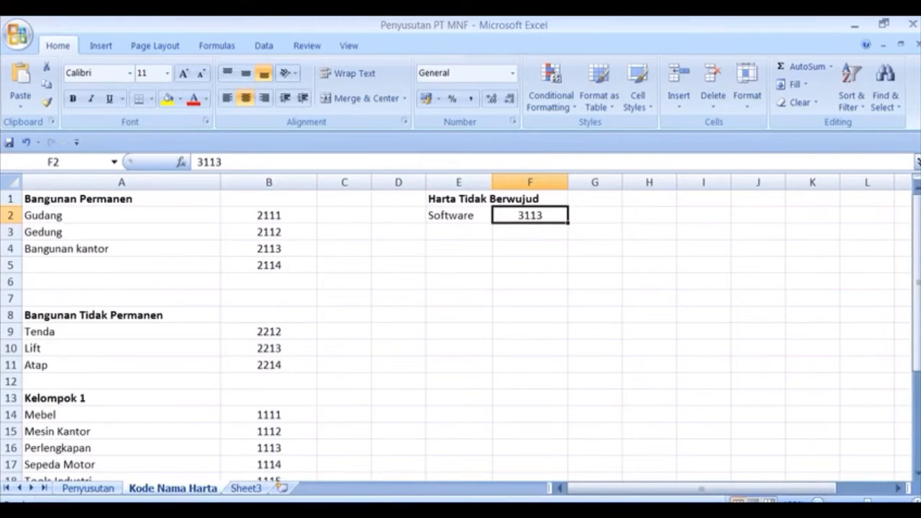
key(alt+Tab)
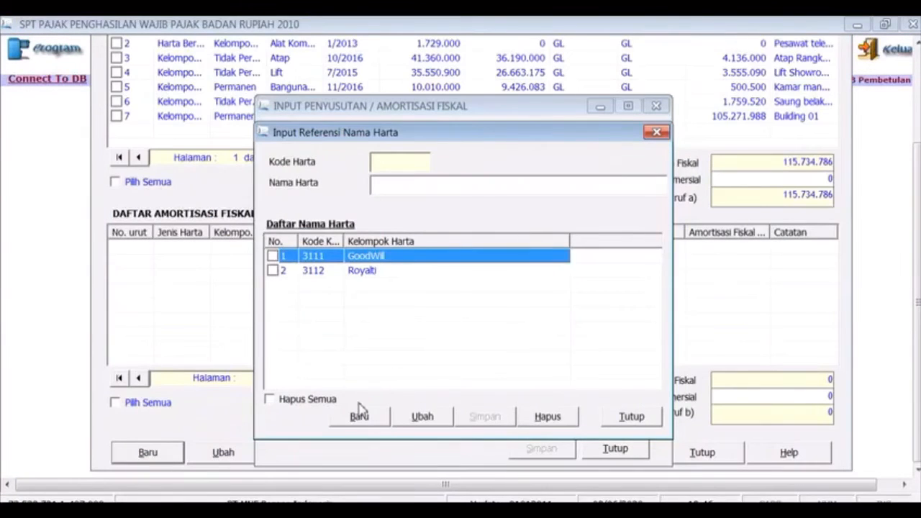
- Add and save Software as a new Nama Harta reference, and choose it as the intangible asset's Nama Harta
click(359, 411)
text(Software)
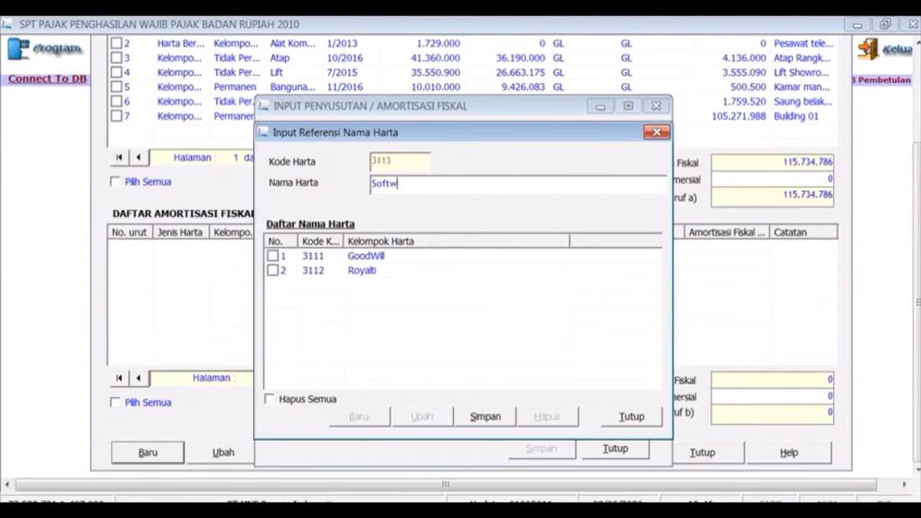
click(484, 414)
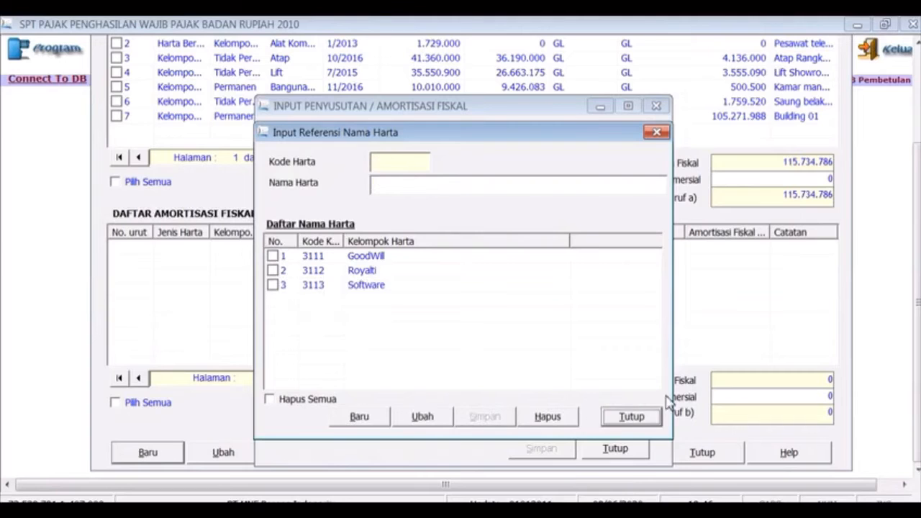
click(636, 419)
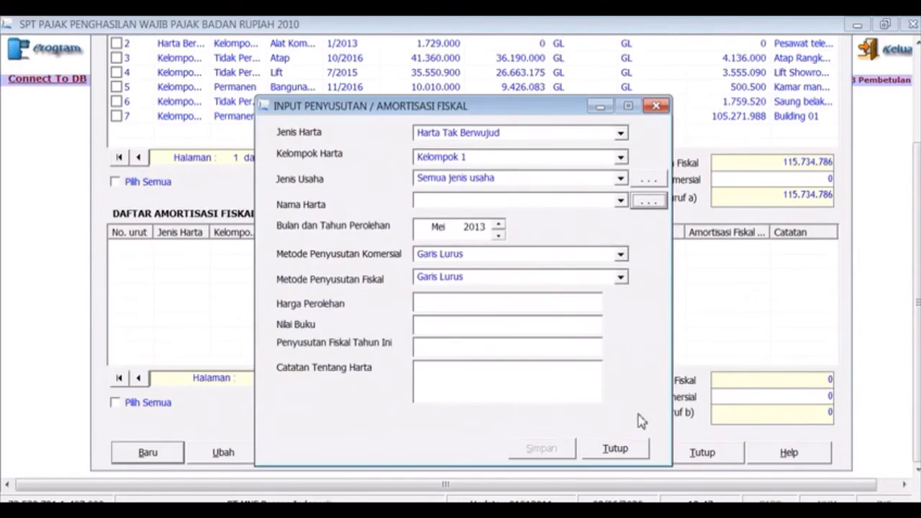
click(620, 202)
click(579, 252)
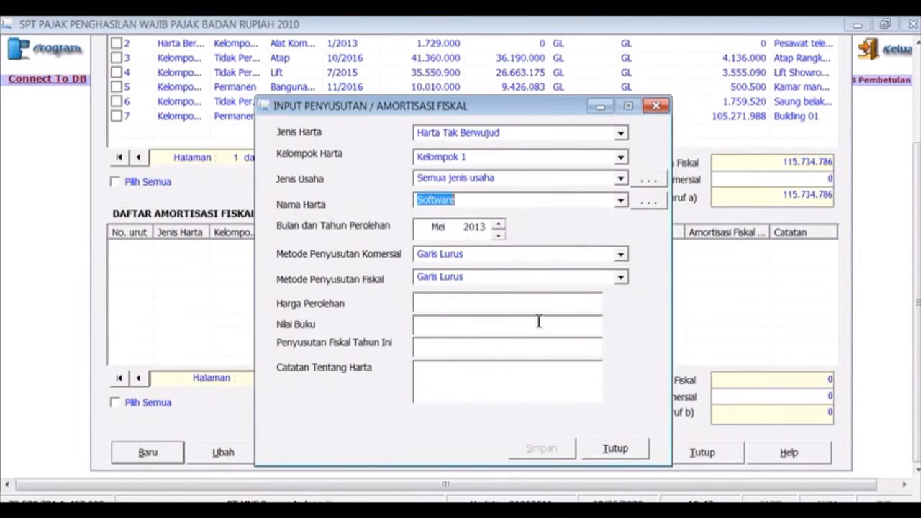
- Check the asset's acquisition month and year in the Penyusutan sheet and set Bulan dan Tahun Perolehan to Juli 2016
key(alt+Tab)
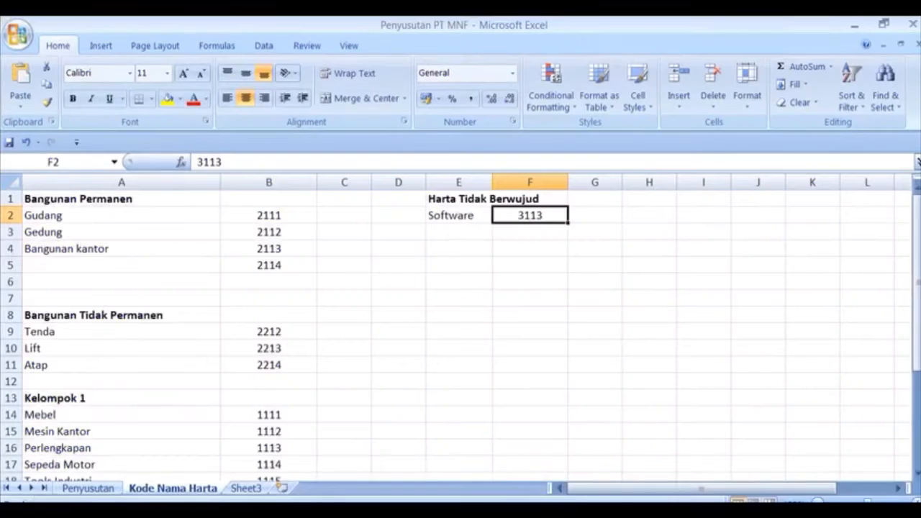
click(84, 489)
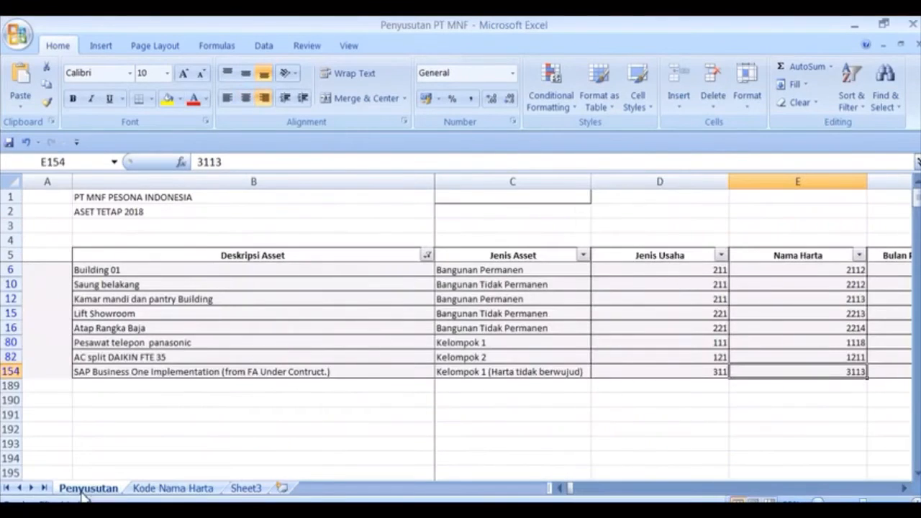
key(Right)
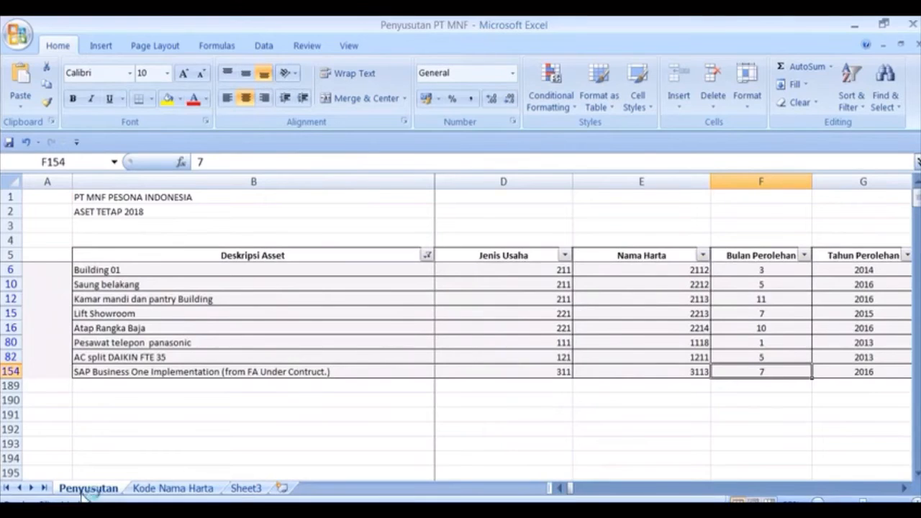
key(alt+Tab)
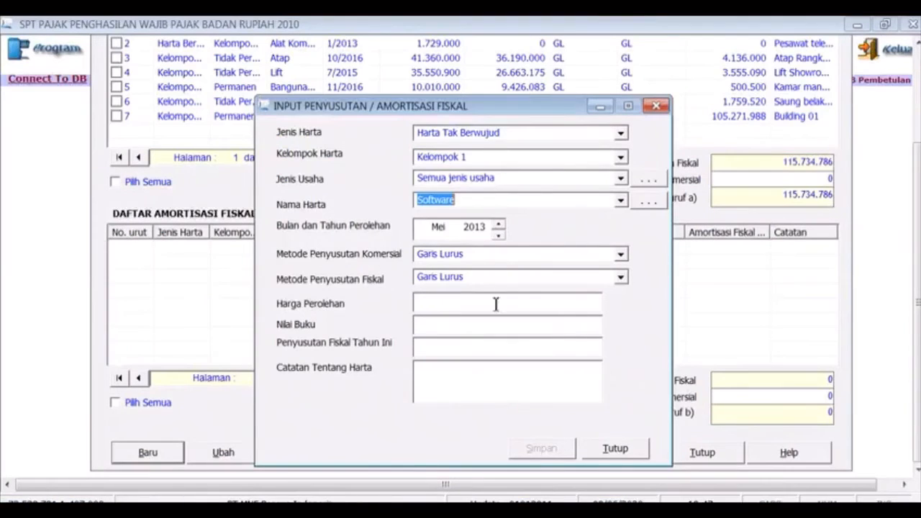
click(436, 229)
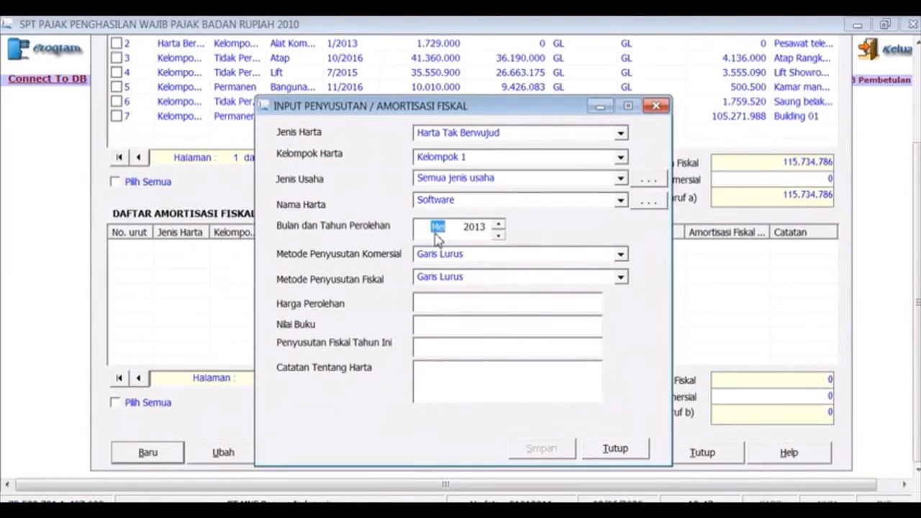
click(496, 223)
click(496, 223)
click(488, 227)
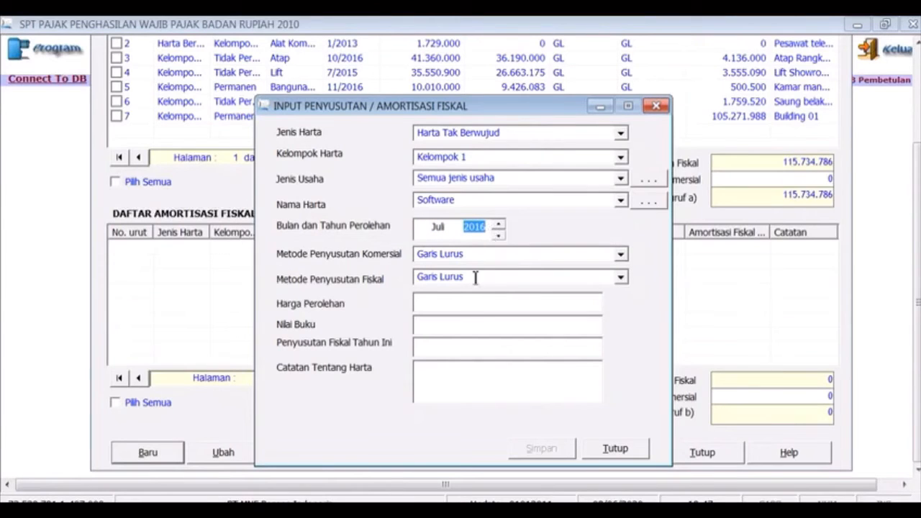
- Enter the asset's Harga Beli from Excel, 565.900.063, as Harga Perolehan, let the remaining amounts calculate, and return to Excel
click(440, 510)
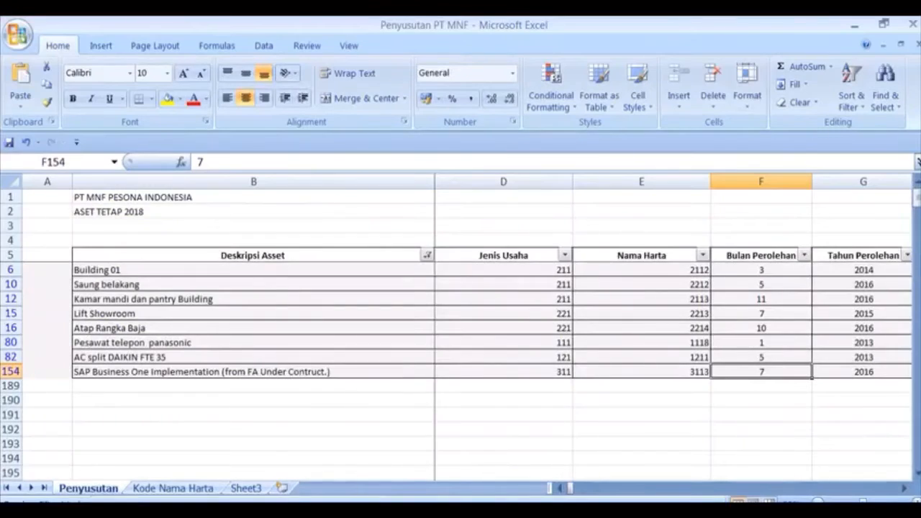
key(Right)
key(Right)
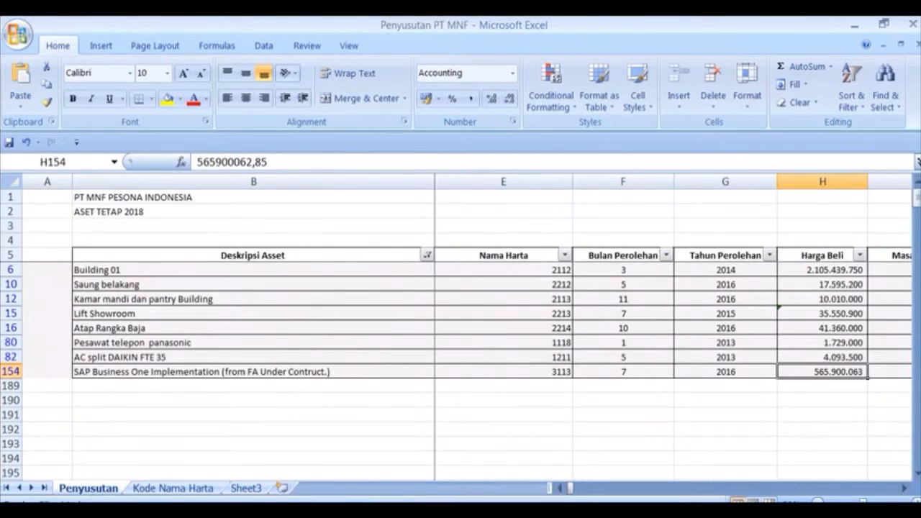
click(440, 510)
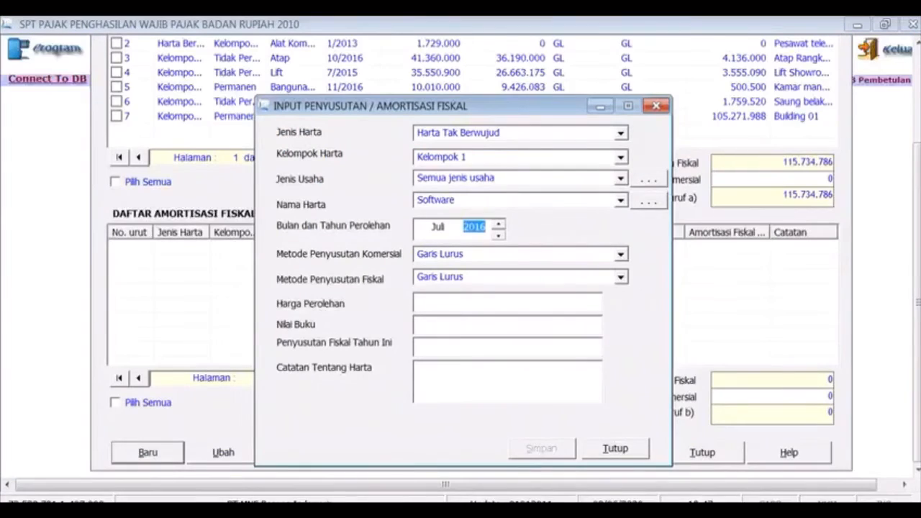
click(492, 305)
text(565900)
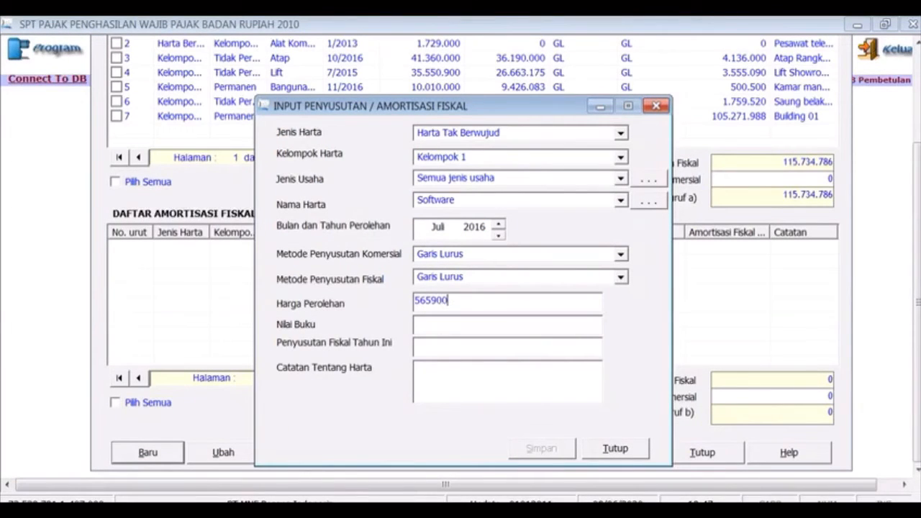
click(494, 512)
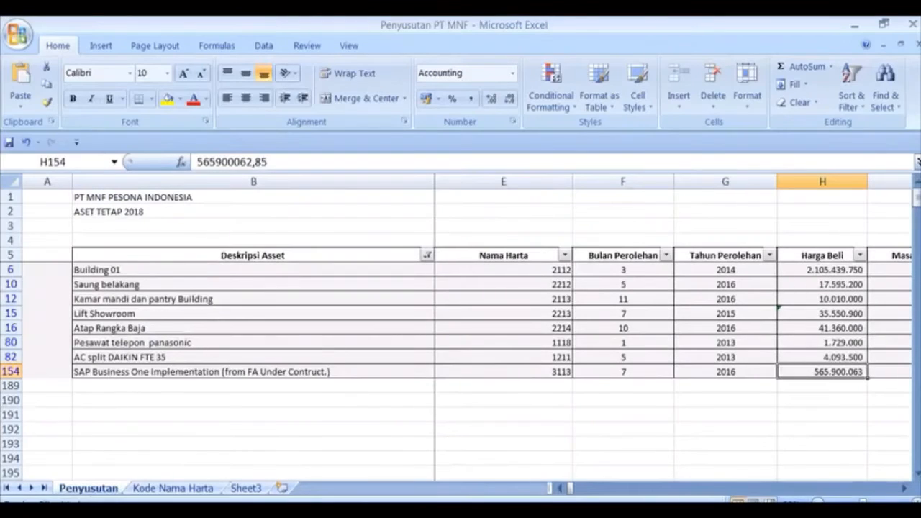
key(alt+Tab)
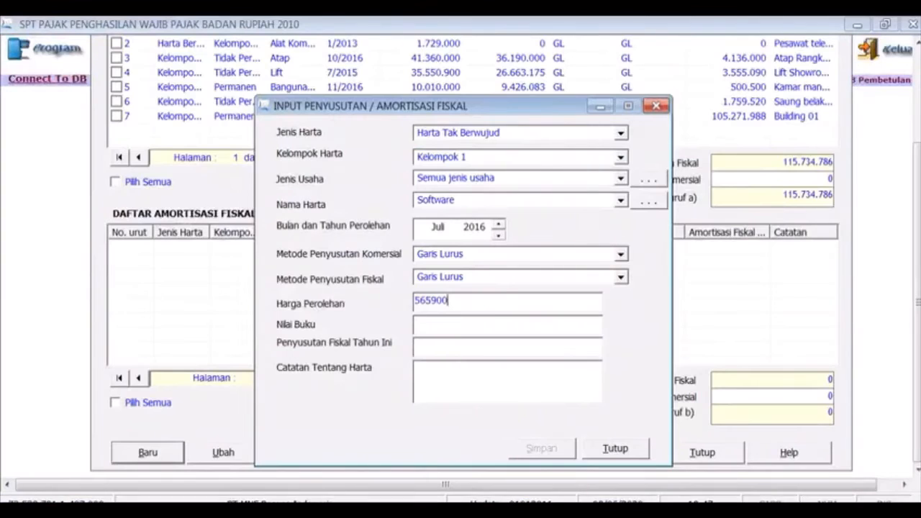
text(063)
key(Tab)
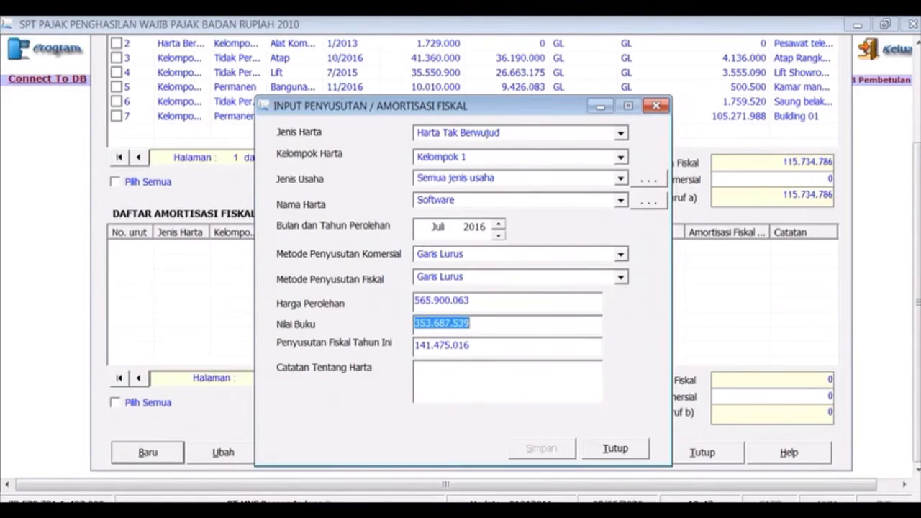
key(Tab)
key(Tab)
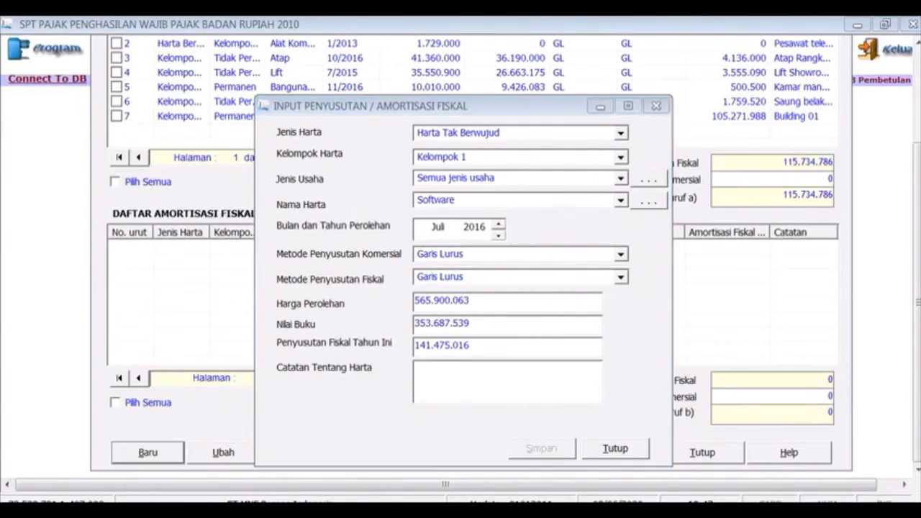
key(alt+Tab)
click(368, 373)
double_click(368, 373)
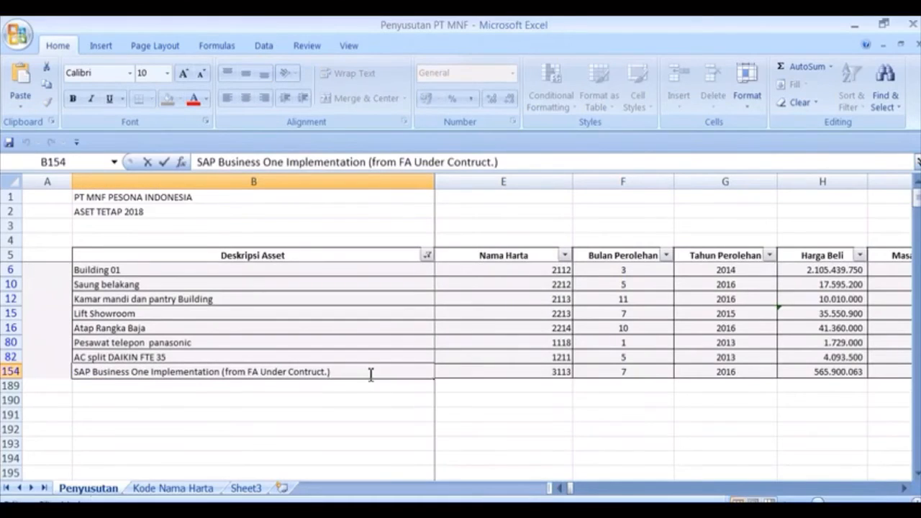
shift+click(82, 379)
click(229, 382)
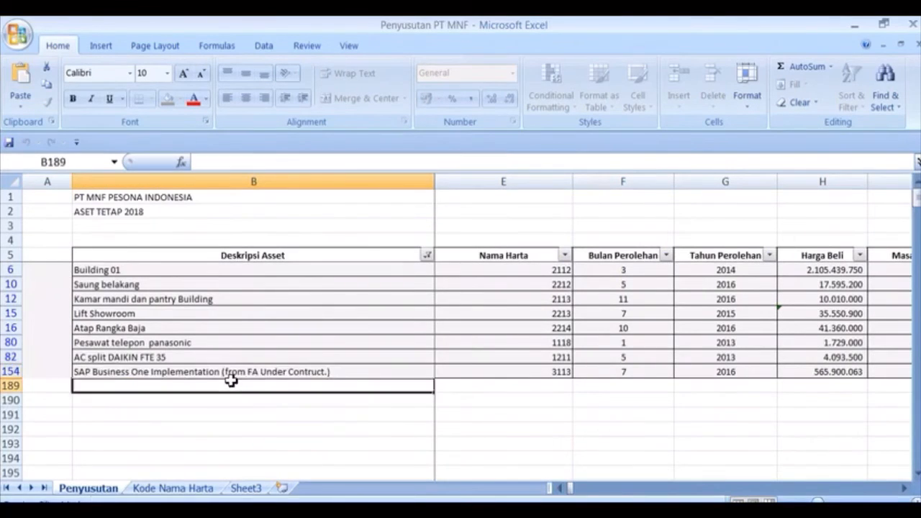
- Copy only SAP Business One Implementation from the Excel description into Catatan Tentang Harta, and save the record without starting another entry
click(224, 373)
double_click(224, 372)
drag(223, 378, 77, 378)
key(ctrl+c)
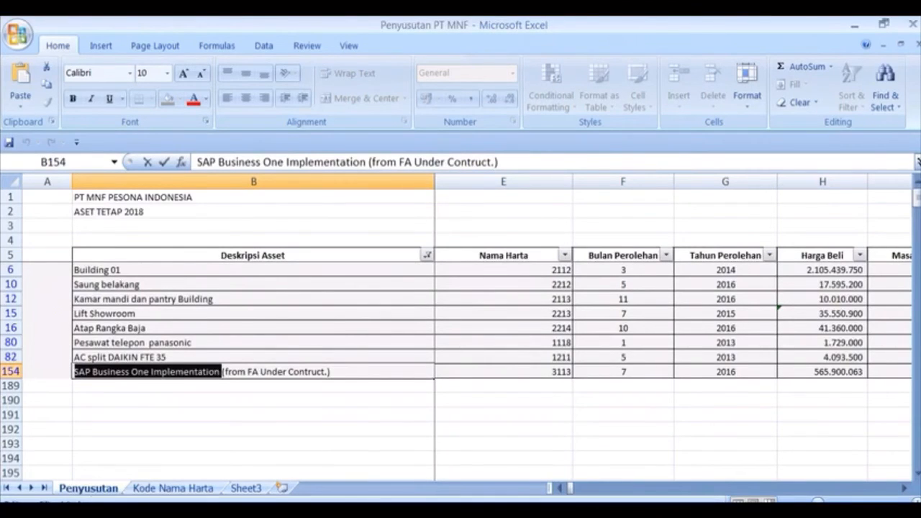
click(467, 510)
click(449, 380)
key(ctrl+v)
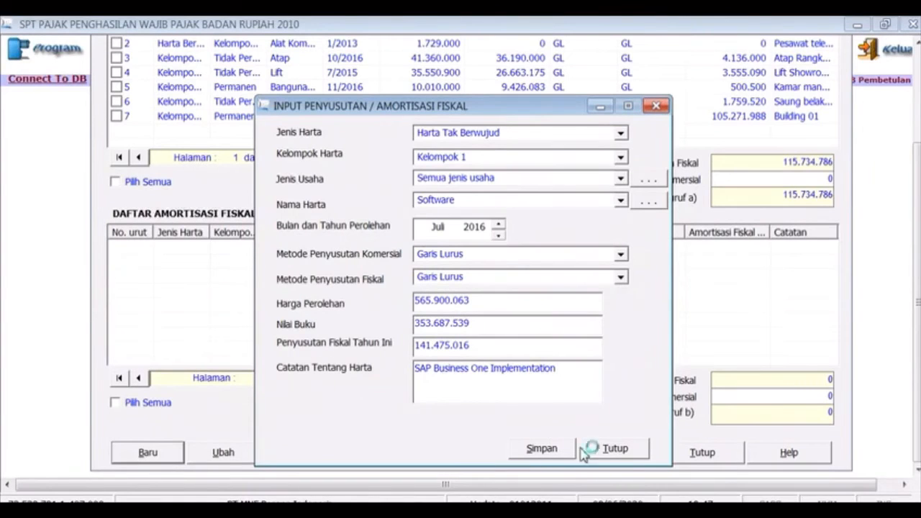
click(551, 451)
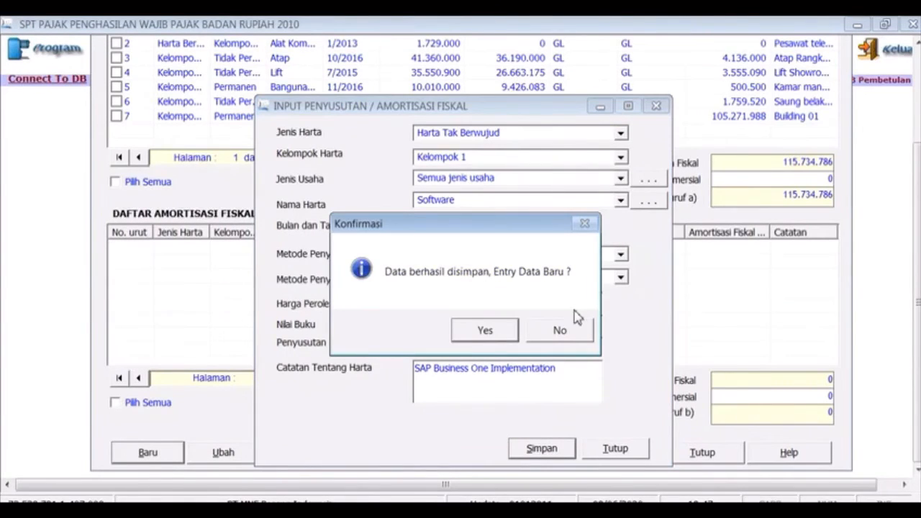
click(563, 331)
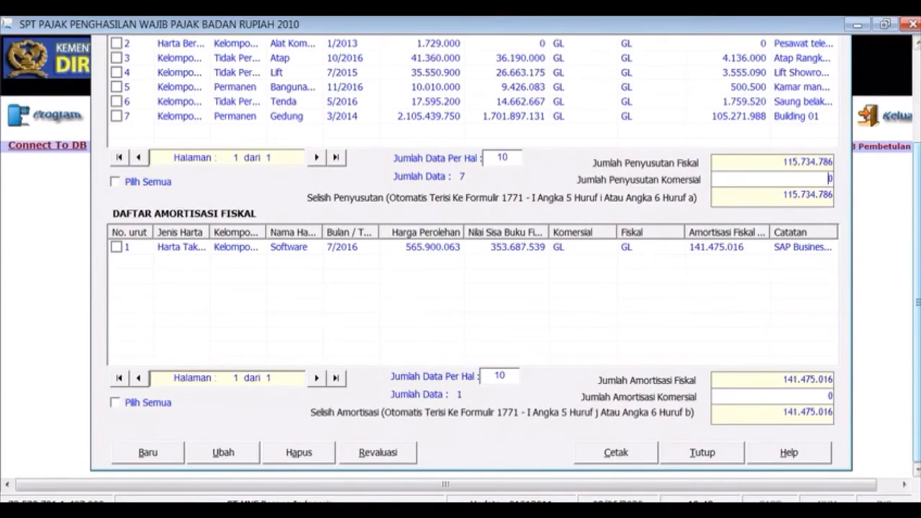
- Review the Daftar Penyusutan Fiskal and Daftar Amortisasi Fiskal, and close the attachment
scroll(916, 182, up, 3)
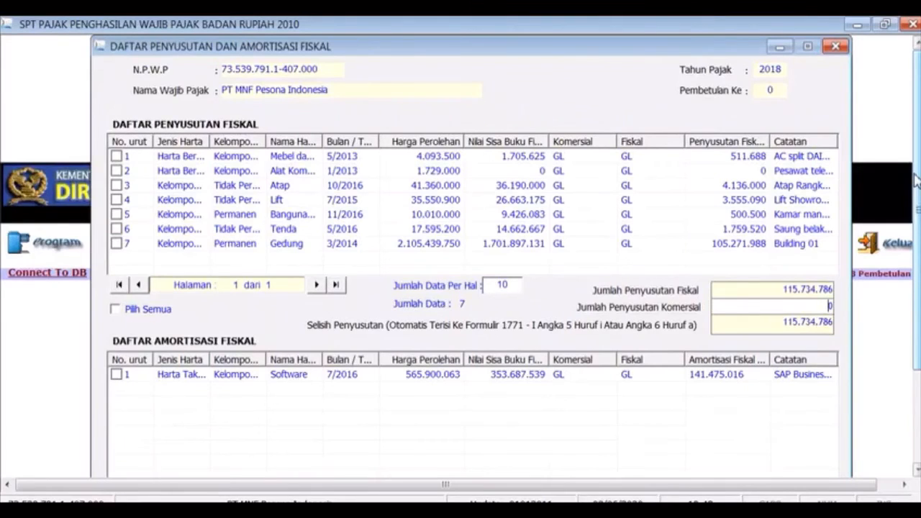
scroll(915, 446, down, 3)
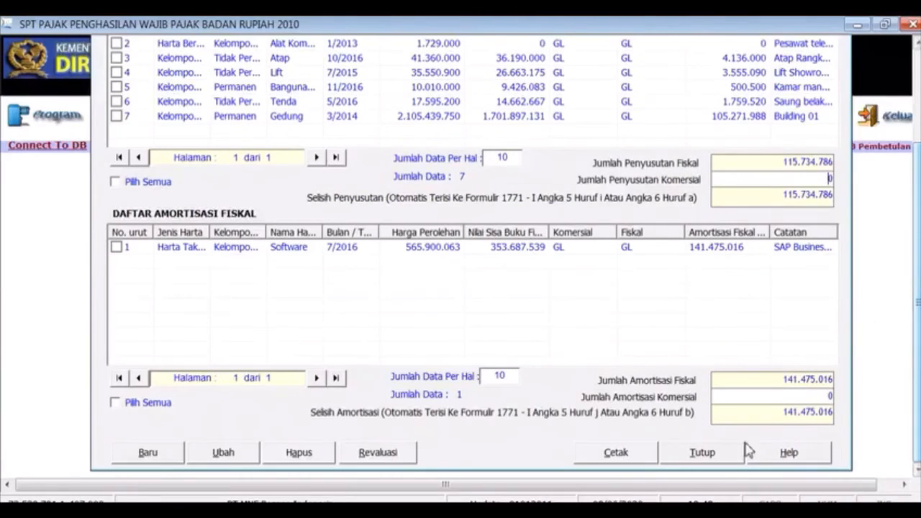
click(725, 453)
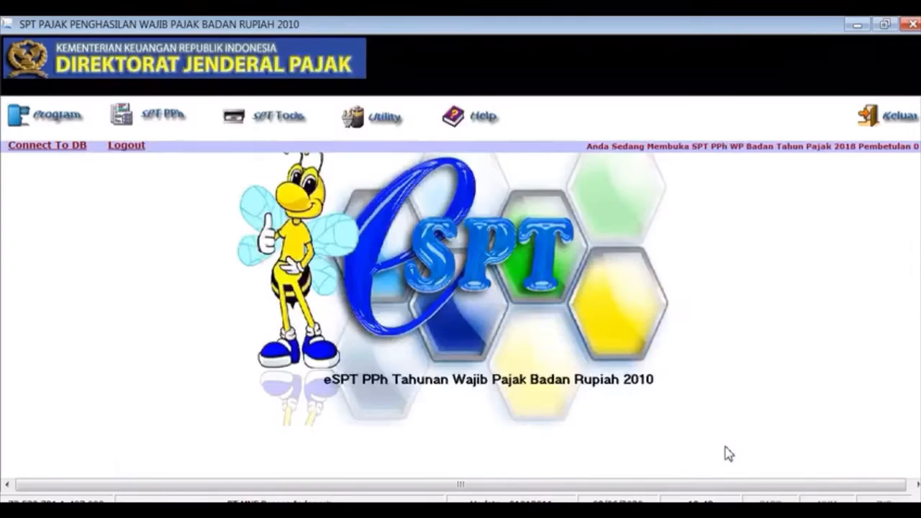
scroll(915, 482, up, 1)
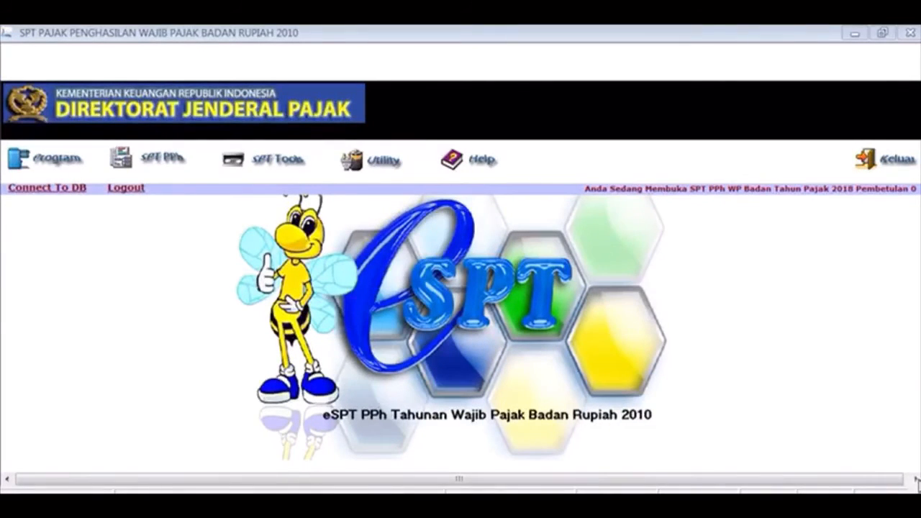
click(291, 170)
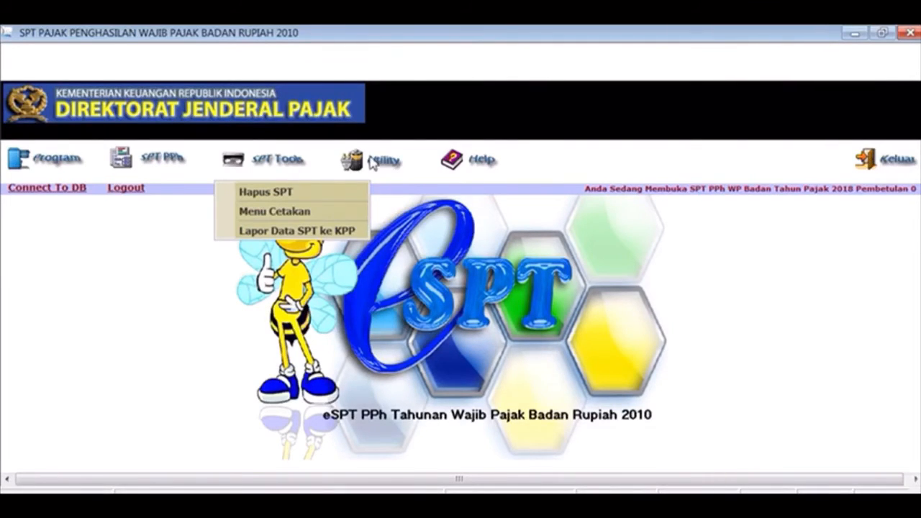
- Start exporting the Penyusutan dan Amortisasi Fiskal data for Tahun Pajak 2018, Pembetulan 0, without creating depreciation data for the following year
mouse_move(372, 163)
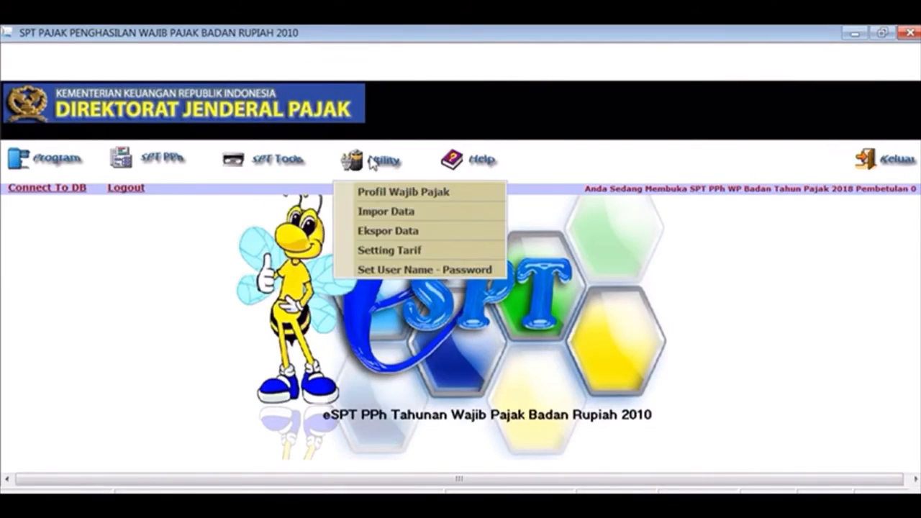
click(386, 231)
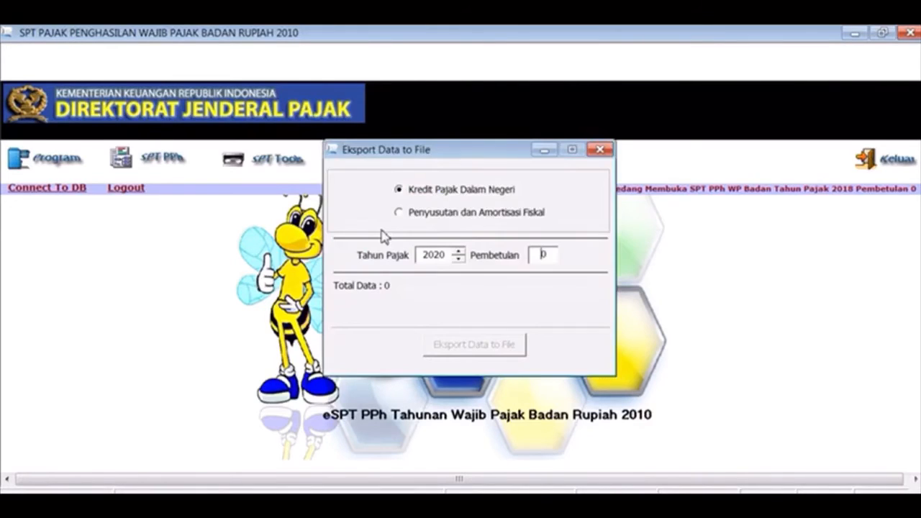
click(434, 218)
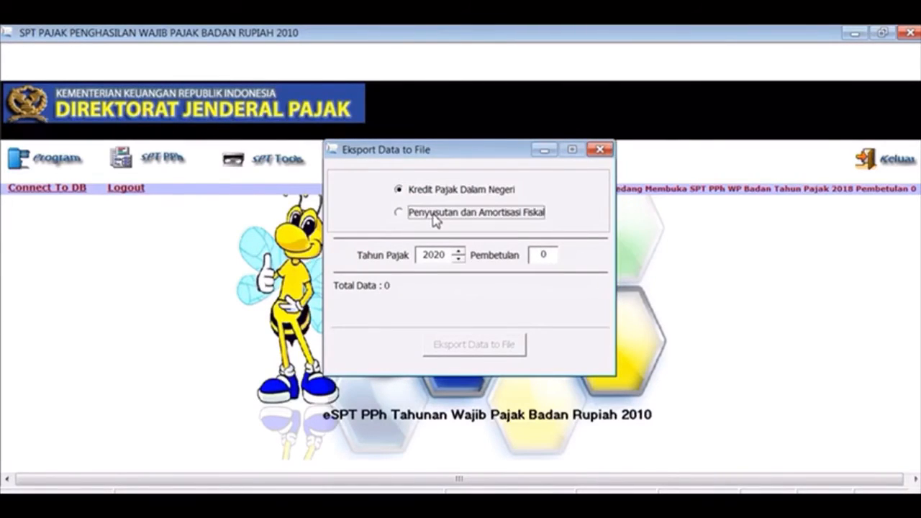
click(458, 259)
click(459, 258)
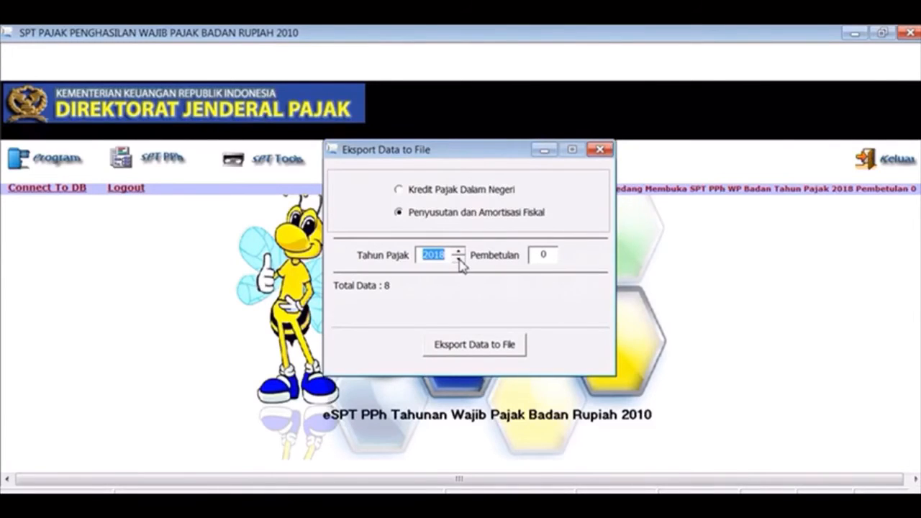
click(509, 353)
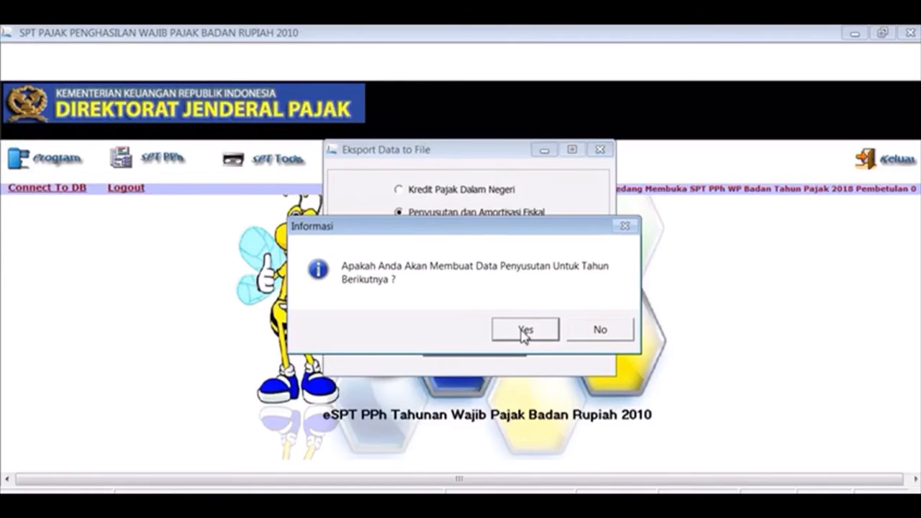
click(600, 333)
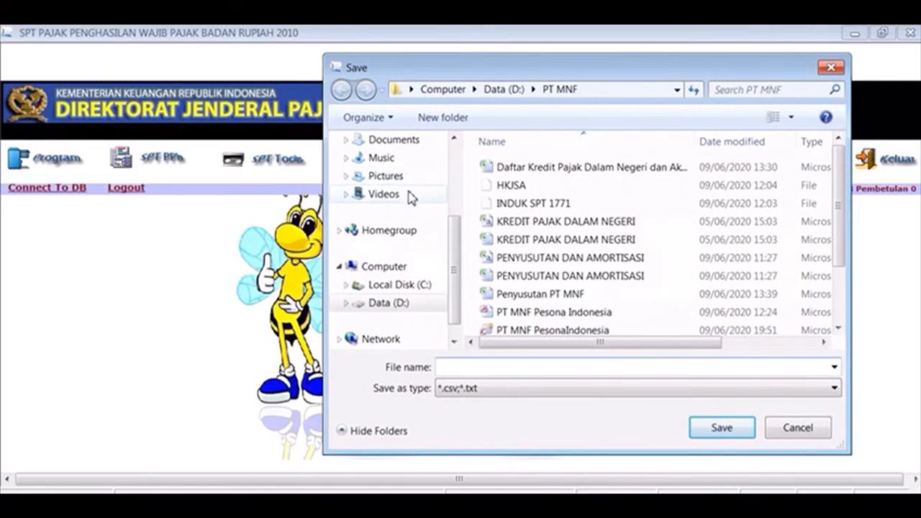
- Save the export as Penyusutan PT MNF Tahun 2018 in Documents > PPh Badan > E-SPT PPh Badan Update, and close the export window
click(415, 144)
double_click(507, 263)
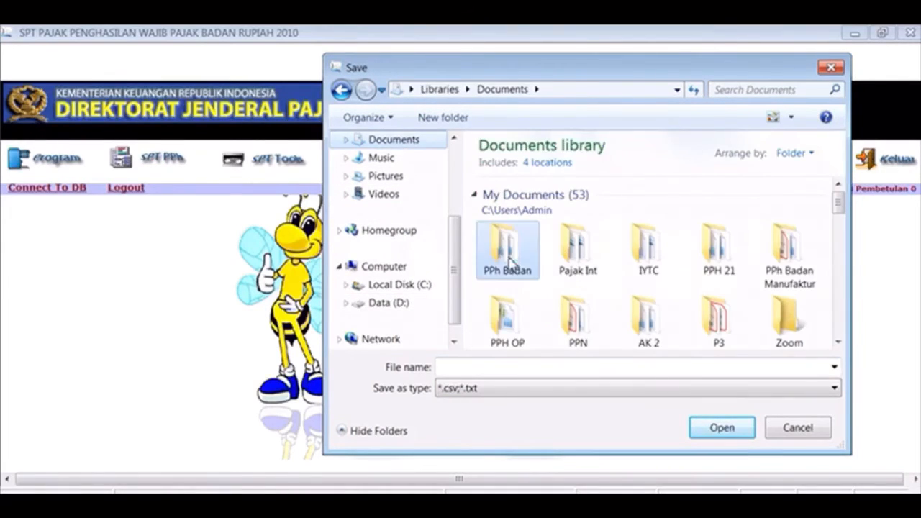
double_click(511, 264)
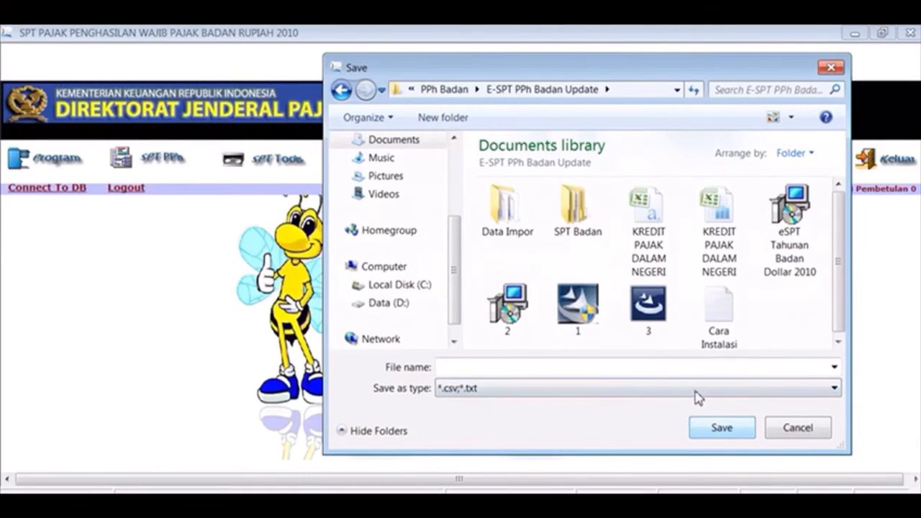
click(691, 368)
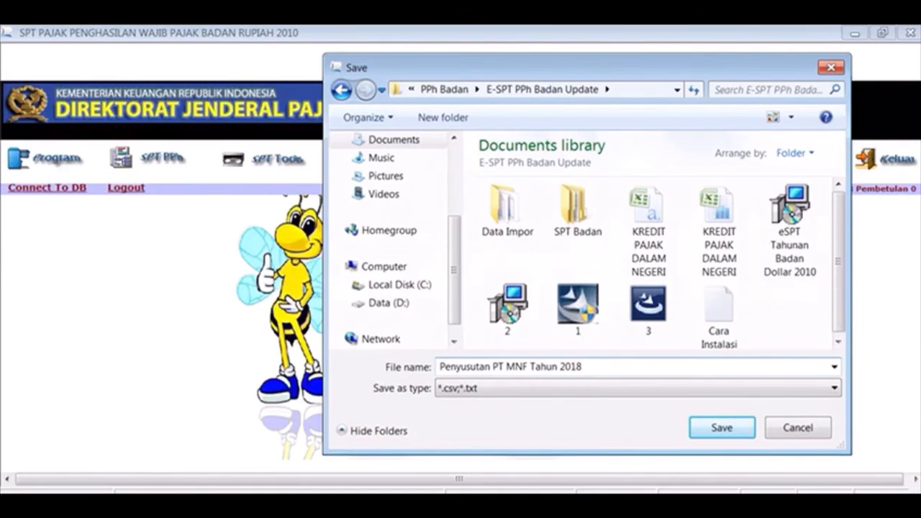
key(Return)
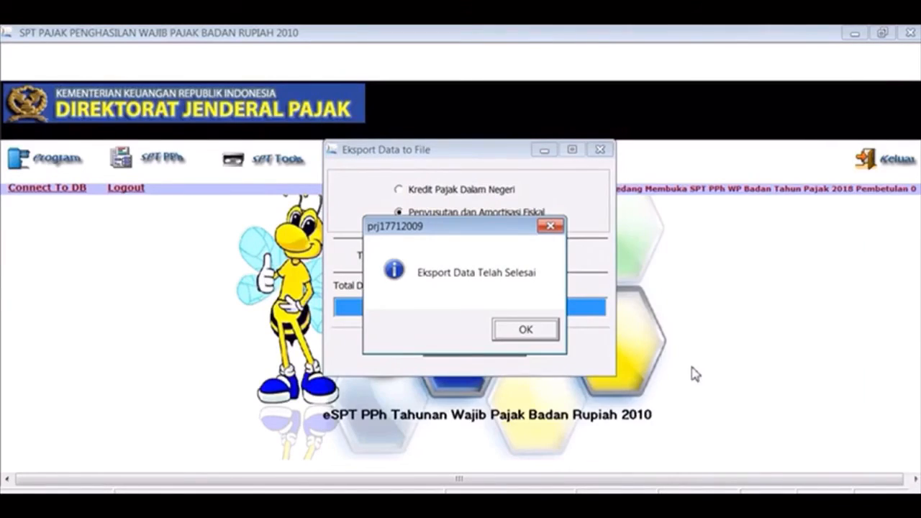
click(524, 329)
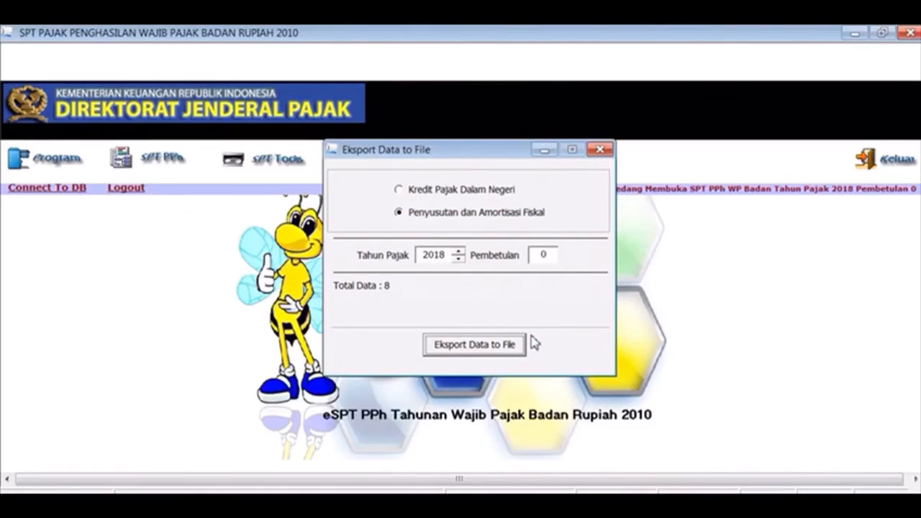
click(600, 150)
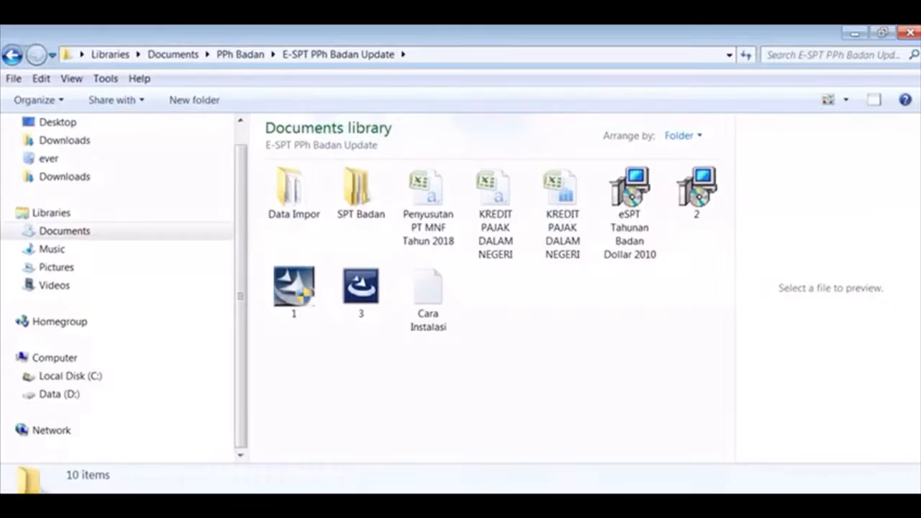
- Open the exported Penyusutan PT MNF Tahun 2018 file in Excel and fit all column widths to their contents
double_click(442, 242)
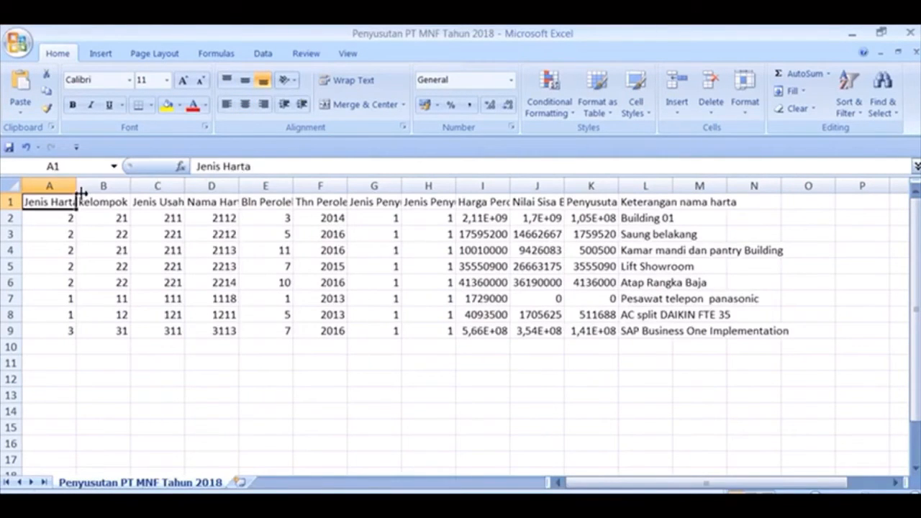
drag(76, 187, 128, 188)
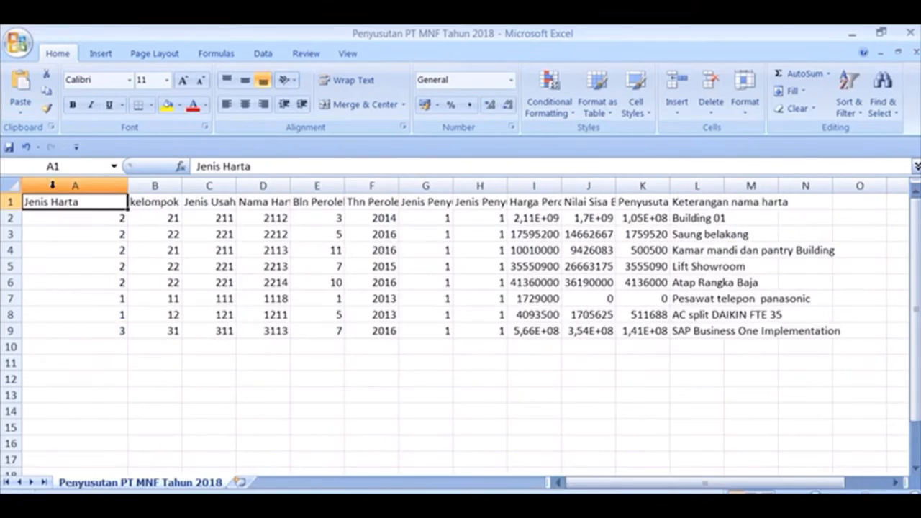
click(10, 186)
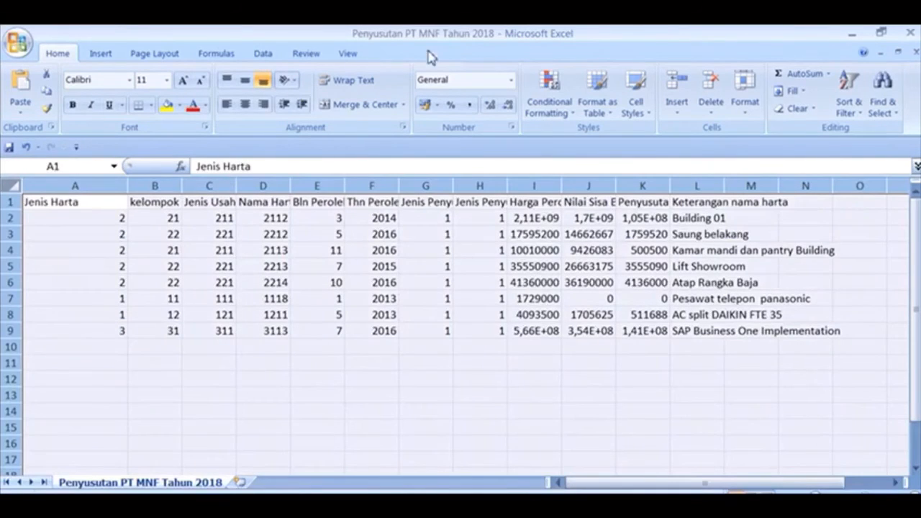
click(757, 114)
click(784, 204)
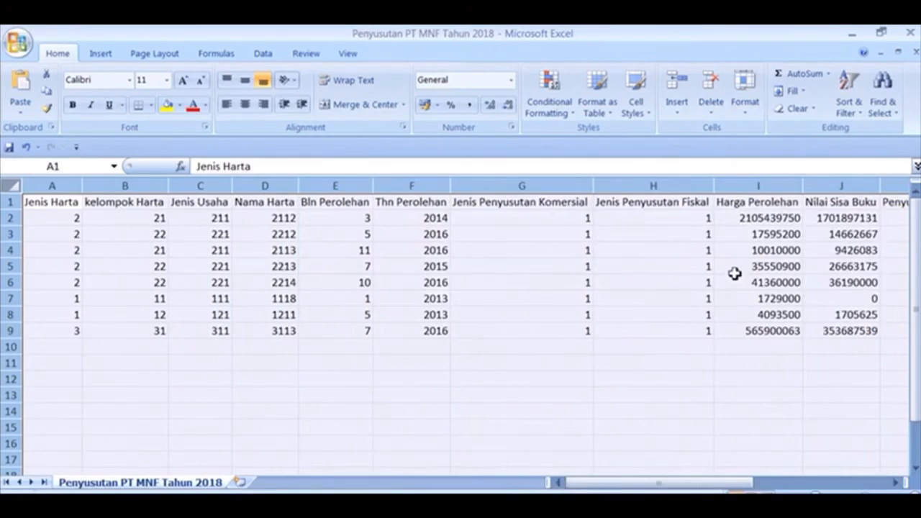
- Review the exported asset columns from Harga Perolehan through Keterangan nama harta
click(734, 272)
key(Right)
key(Right)
key(Right)
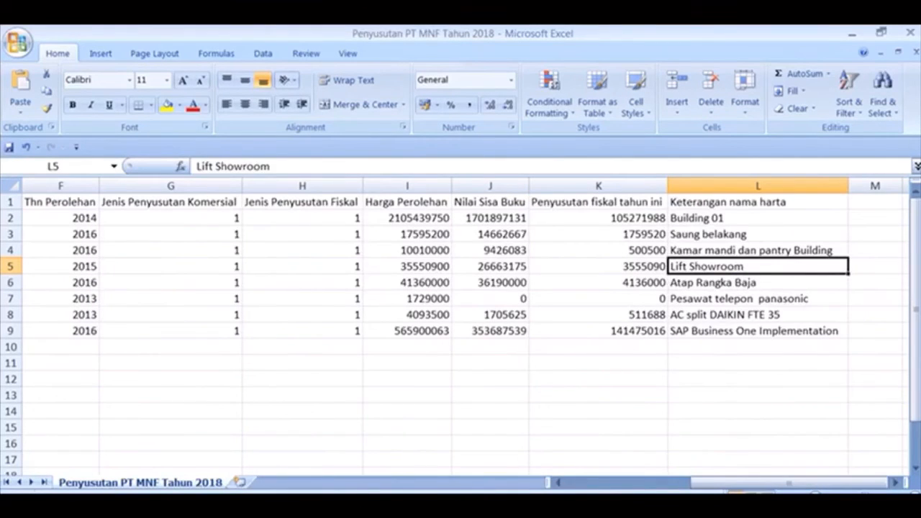
- Switch to the Penyusutan PT MNF workbook and filter Deskripsi Asset by cell color to show only No Fill rows
click(447, 469)
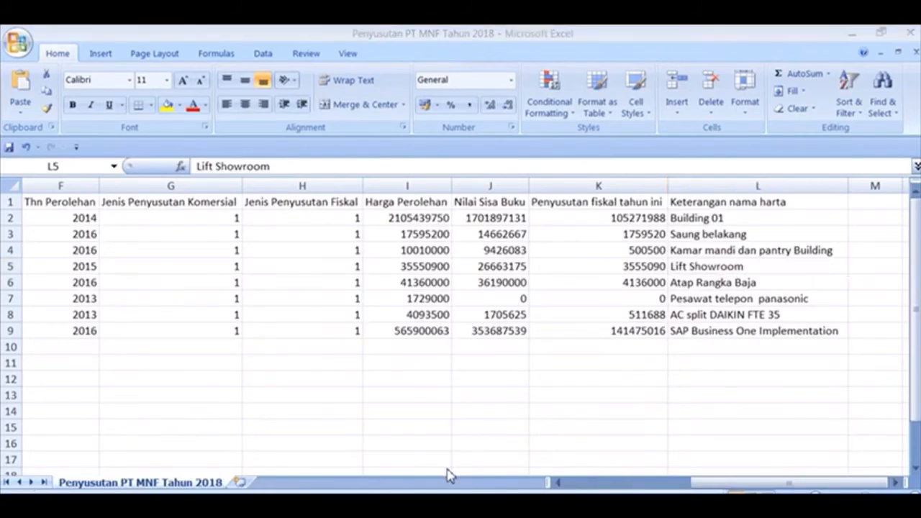
click(425, 257)
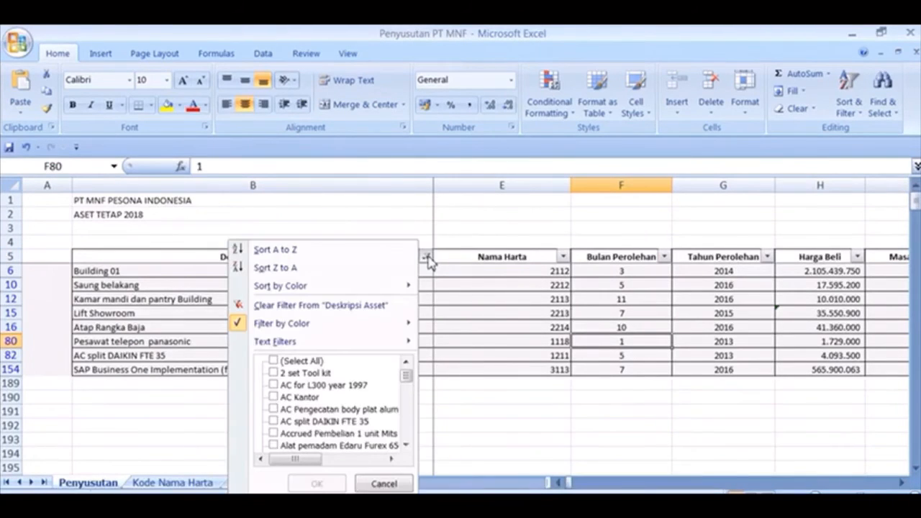
mouse_move(362, 334)
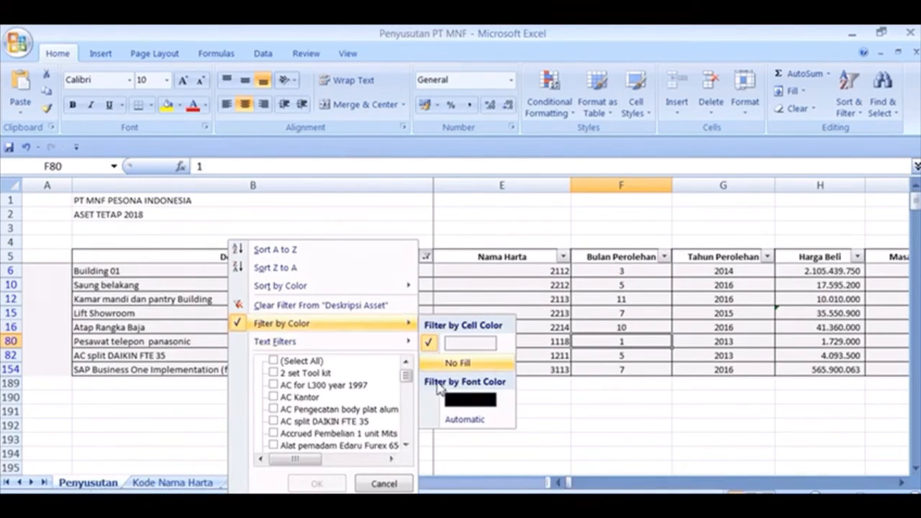
click(439, 364)
- Examine the filtered fixed assets listed under Deskripsi Asset, from the start of the sheet down to the last rows
click(374, 336)
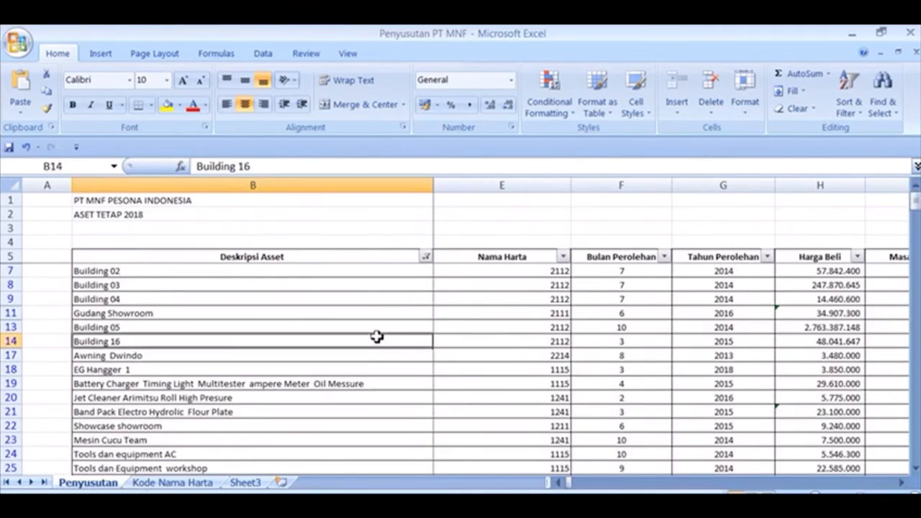
key(Up)
key(Up)
key(Up)
key(Up)
key(Up)
key(Up)
key(Up)
key(Up)
key(Up)
key(Up)
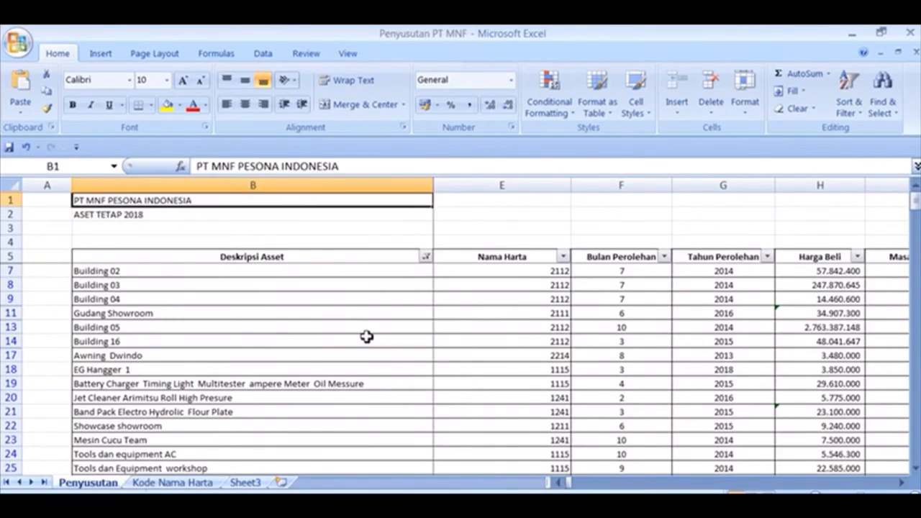
key(Down)
key(Down)
key(Down)
key(Down)
key(Down)
key(Down)
key(Down)
key(Down)
key(Down)
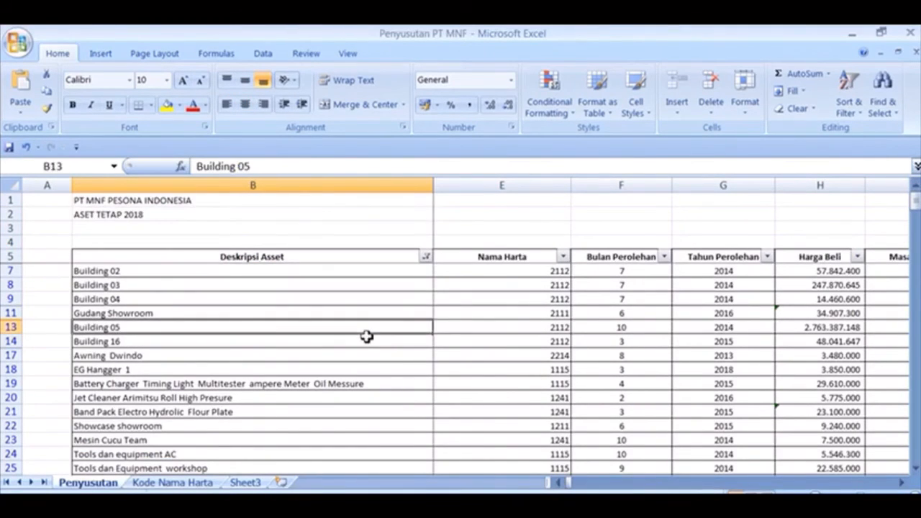
key(Down)
key(Down)
key(Down)
key(Down)
key(Down)
key(Down)
key(Down)
key(Down)
key(Down)
key(Down)
key(Down)
key(Down)
key(Down)
key(Down)
key(Down)
key(Down)
key(Down)
key(Down)
key(Down)
key(Down)
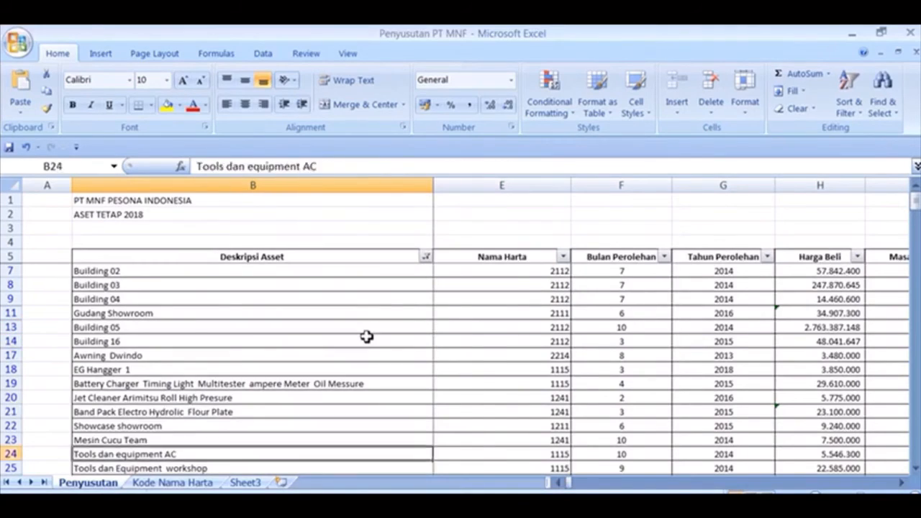
key(Down)
key(Down)
key(Down)
key(Down)
key(Down)
key(Down)
key(Down)
key(Down)
key(Down)
key(Down)
key(Down)
key(Down)
key(Down)
key(Down)
key(Down)
key(Down)
key(Down)
key(Down)
key(Down)
key(Down)
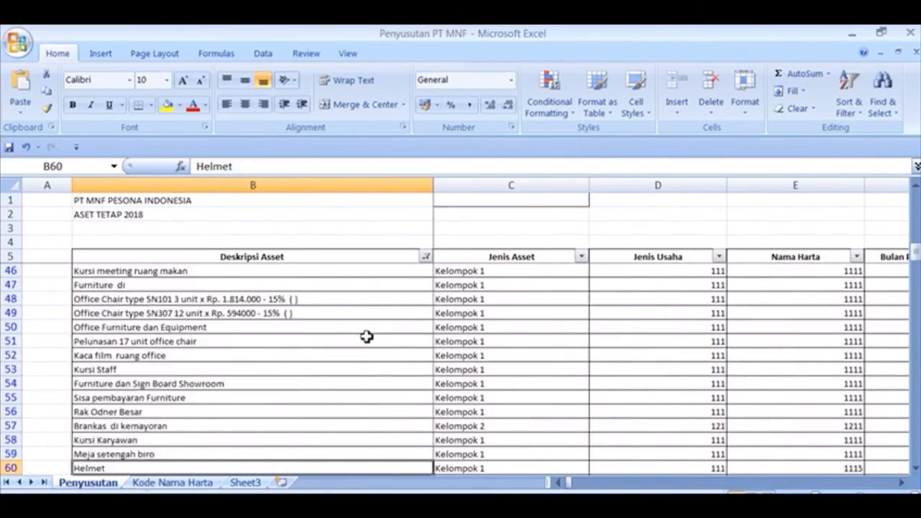
key(Down)
key(Down)
key(Down)
key(Down)
key(Down)
key(Down)
key(Down)
key(Down)
key(Down)
key(Down)
key(Down)
key(Down)
key(Down)
key(Down)
key(Down)
key(Down)
key(Down)
key(Down)
key(Down)
key(Down)
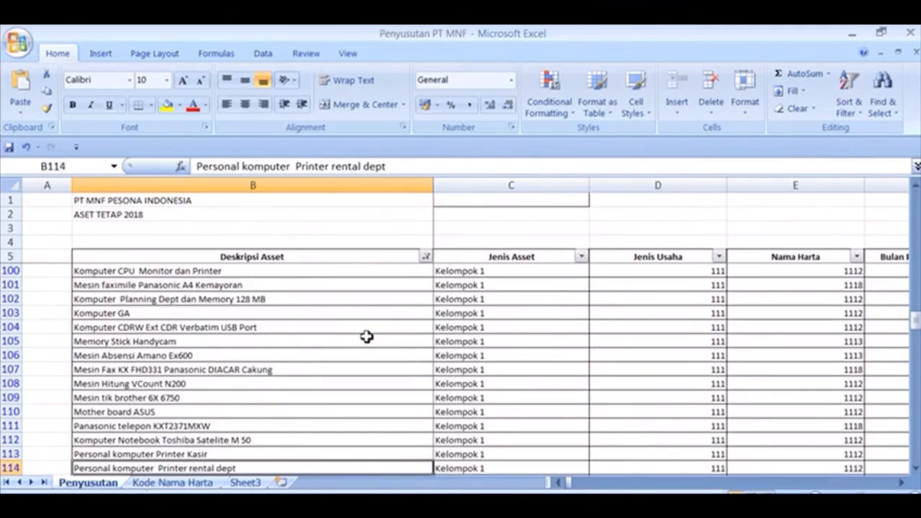
key(Down)
key(Down)
key(Down)
key(Down)
key(Down)
key(Down)
key(Down)
key(Down)
key(Down)
key(Down)
key(Down)
key(Down)
key(Down)
key(Down)
key(Down)
key(Down)
key(Down)
key(Down)
key(Down)
key(Down)
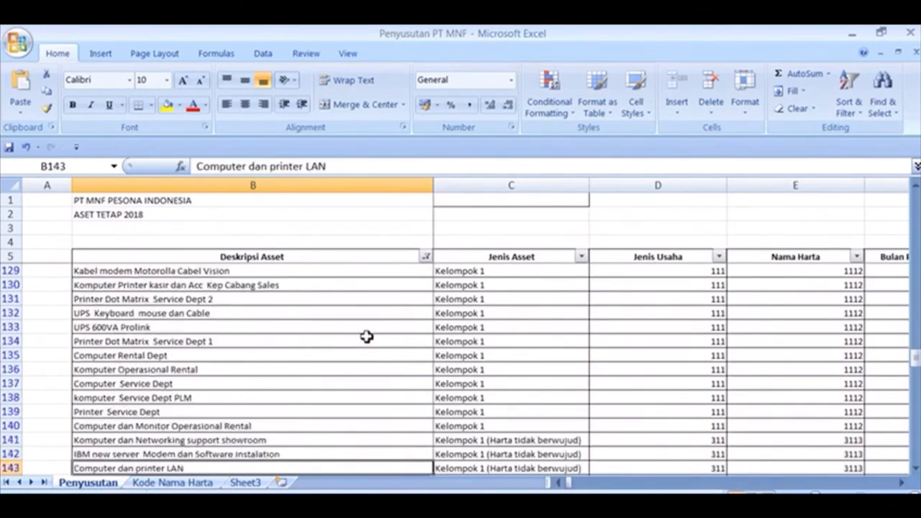
key(Down)
key(Down)
key(Down)
key(Down)
key(Down)
key(Down)
key(Down)
key(Down)
key(Down)
key(Down)
key(Down)
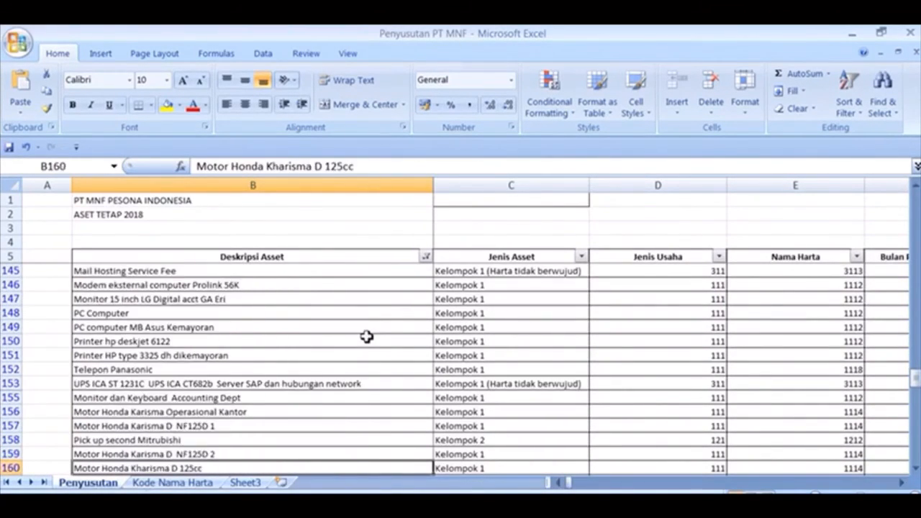
key(Down)
key(Down)
key(Down)
key(Down)
key(Down)
key(Down)
key(Down)
key(Down)
key(Down)
key(Down)
key(Down)
key(Down)
key(Down)
key(Down)
key(Down)
key(Down)
key(Down)
key(Down)
key(Down)
key(Down)
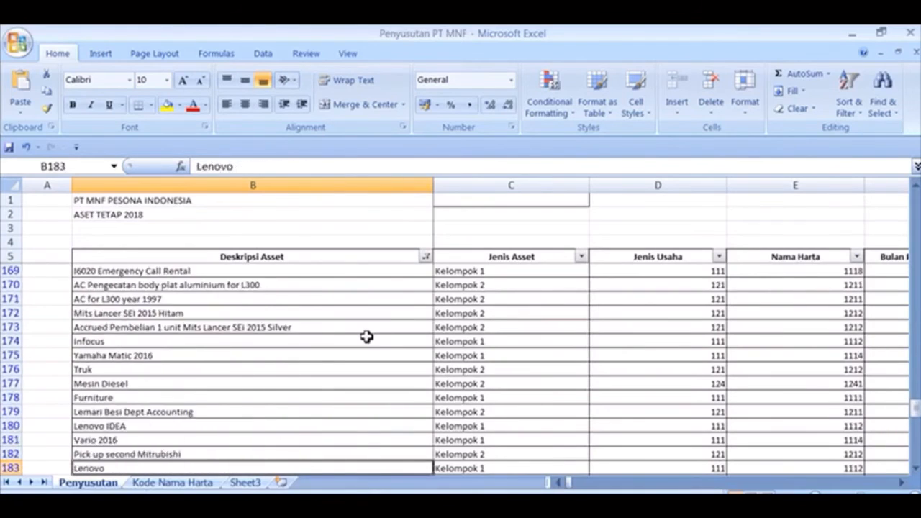
- Examine the depreciation columns of the last asset rows, across to Nilai Sisa s/d 2018, Bulan Berakhir and Tahun Berakhir
key(Right)
key(Right)
key(Right)
key(Right)
key(Right)
key(Right)
key(Right)
key(Right)
key(Right)
key(Right)
key(Right)
key(Right)
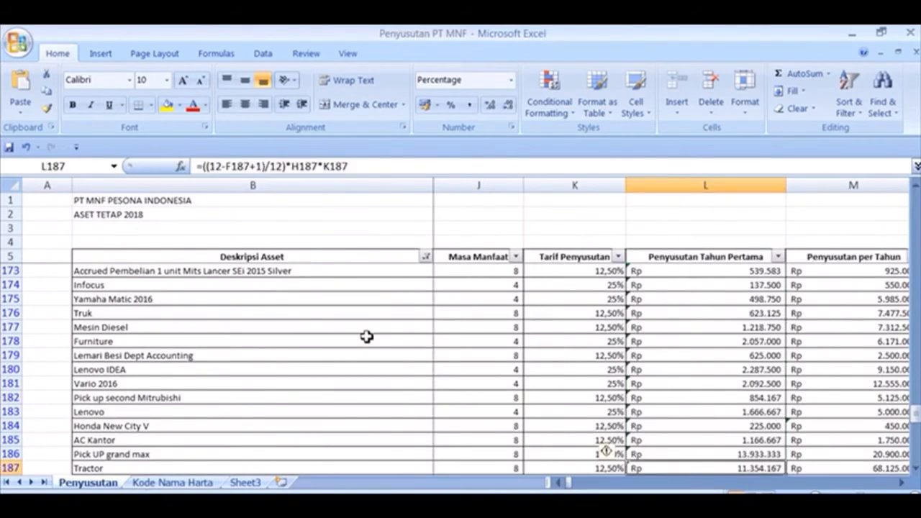
key(Right)
key(Right)
key(Right)
key(Right)
key(Right)
key(Right)
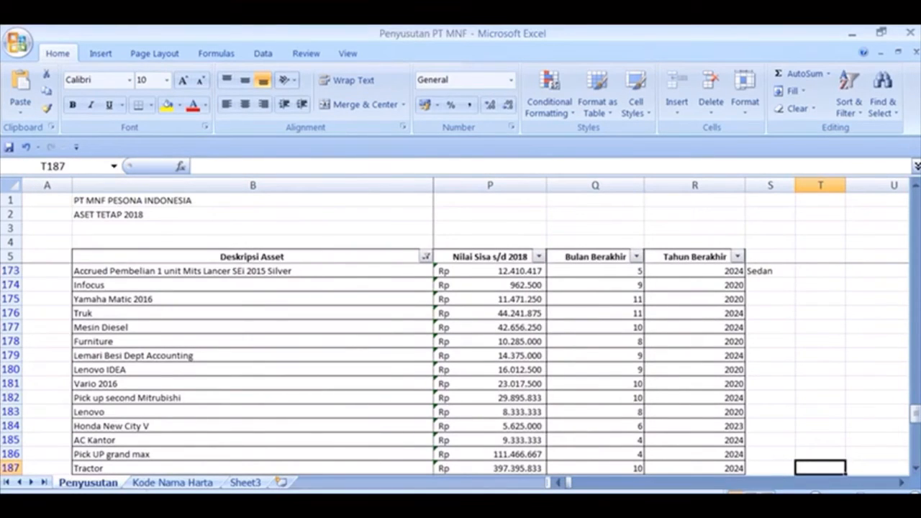
- Revisit the exported Penyusutan PT MNF Tahun 2018 sheet and switch to the PENYUSUTAN DAN AMORTISASI workbook, selecting its second asset row
key(alt+Tab)
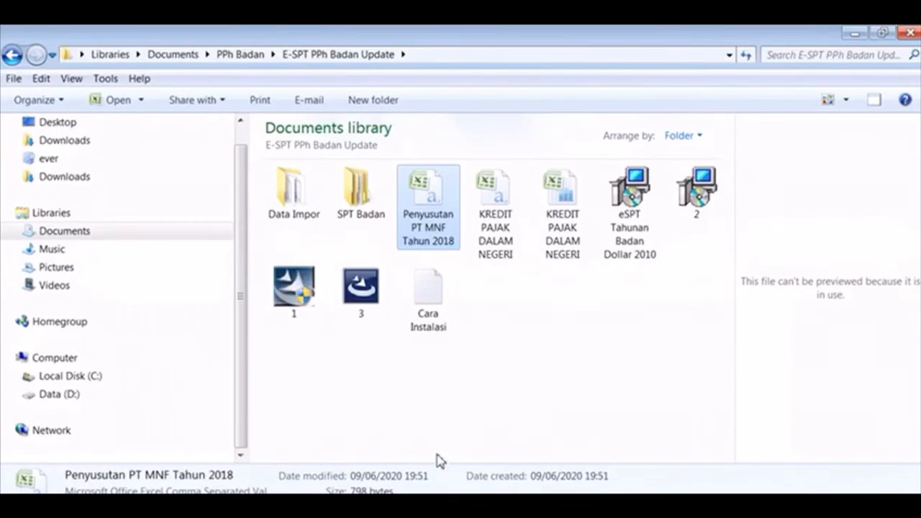
key(Return)
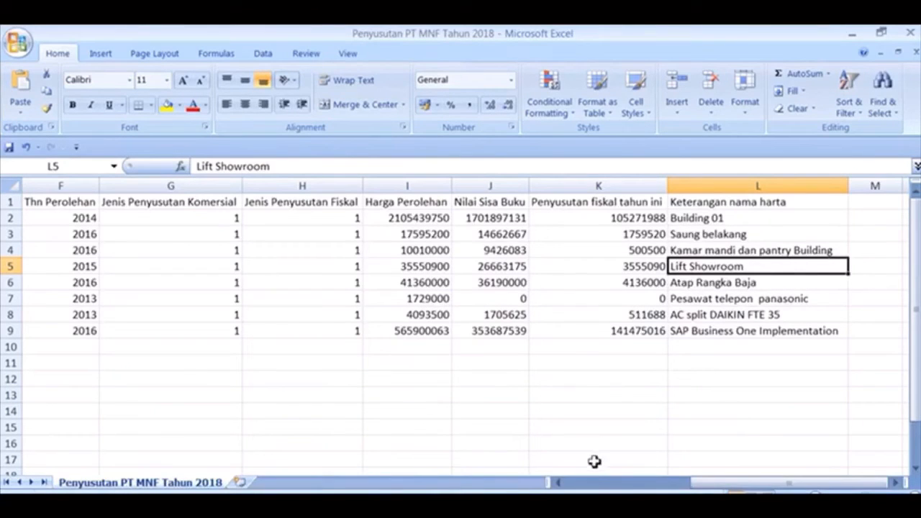
key(alt+Tab)
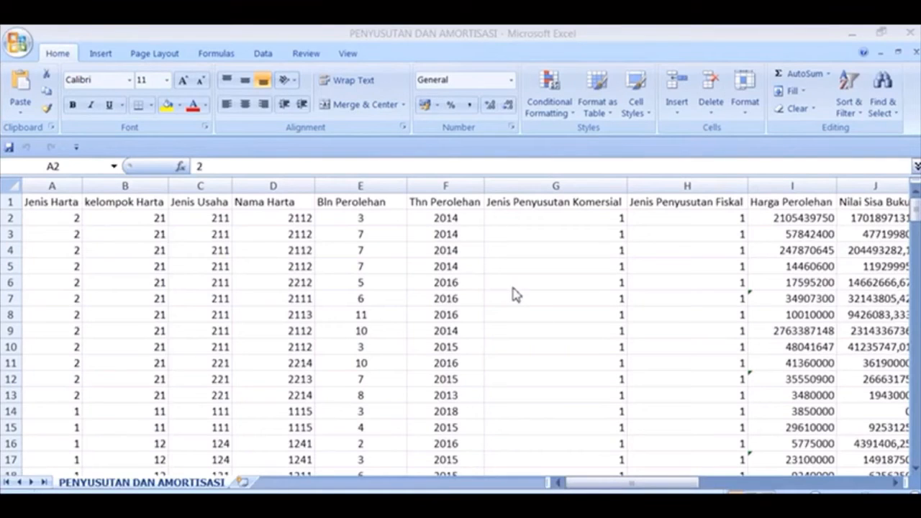
key(Down)
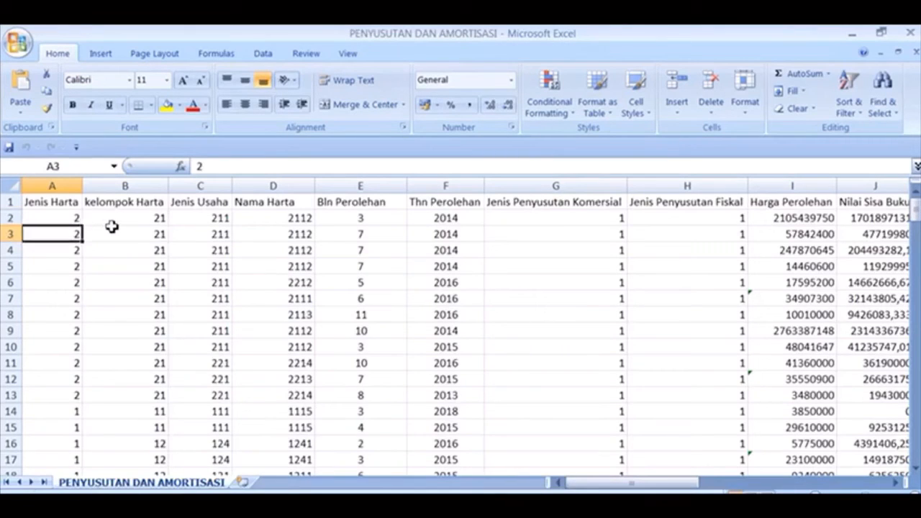
- Examine the asset rows in the PENYUSUTAN DAN AMORTISASI sheet down past row 100 and back up to the header row
key(Down)
key(Down)
key(Down)
key(Down)
key(Down)
key(Down)
key(Down)
key(Down)
key(Down)
key(Down)
key(Down)
key(Down)
key(Down)
key(Down)
key(Down)
key(Down)
key(Down)
key(Down)
key(Down)
key(Down)
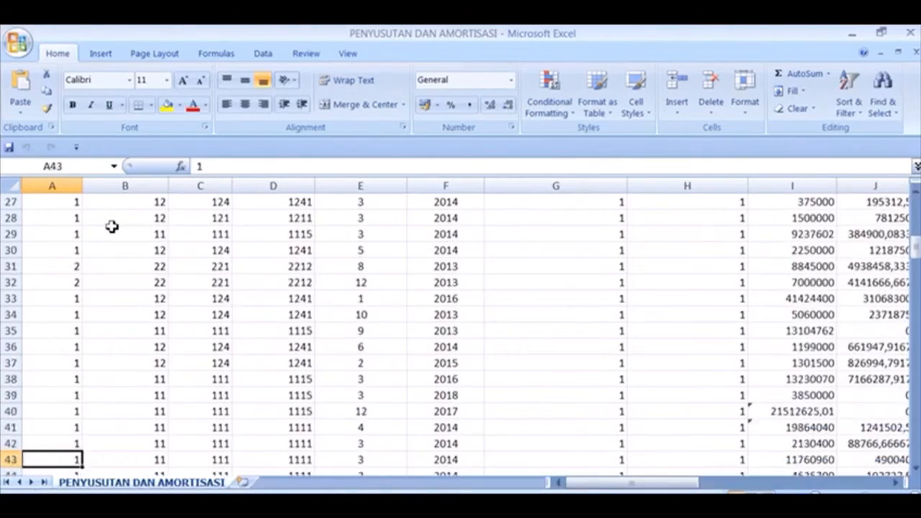
key(Down)
key(Down)
key(Down)
key(Down)
key(Down)
key(Down)
key(Down)
key(Down)
key(Down)
key(Down)
key(Down)
key(Down)
key(Down)
key(Down)
key(Down)
key(Down)
key(Down)
key(Down)
key(Down)
key(Right)
key(Down)
key(Down)
key(Down)
key(Down)
key(Down)
key(Down)
key(Down)
key(Down)
key(Down)
key(Down)
key(Down)
key(Down)
key(Down)
key(Down)
key(Down)
key(Down)
key(Down)
key(Down)
key(Down)
key(Down)
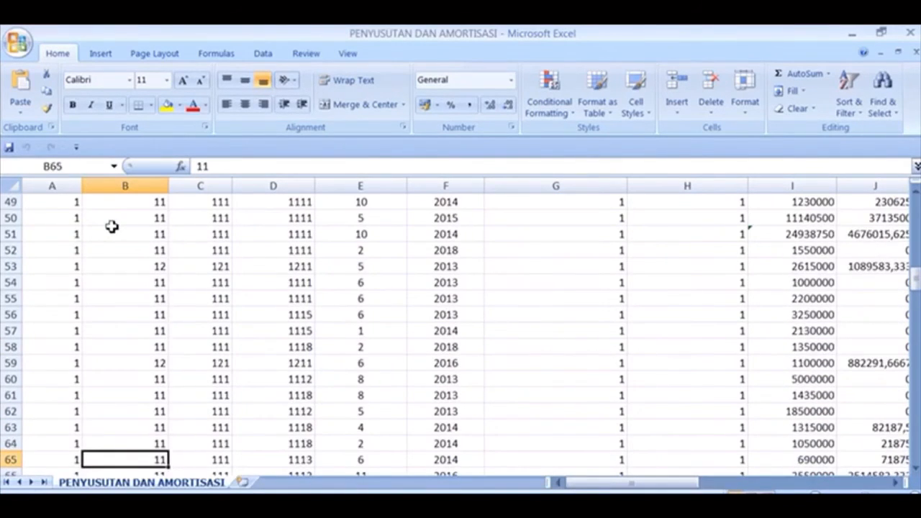
key(Down)
key(Down)
key(Down)
key(Down)
key(Down)
key(Down)
key(Down)
key(Down)
key(Down)
key(Down)
key(Down)
key(Down)
key(Down)
key(Down)
key(Down)
key(Down)
key(Down)
key(Down)
key(Down)
key(Down)
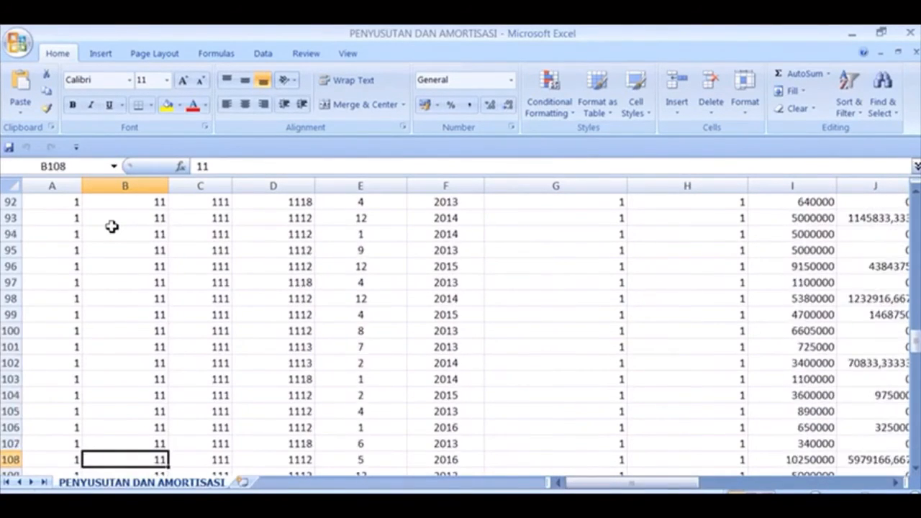
key(Up)
key(Up)
key(Up)
key(Up)
key(Up)
key(Up)
key(Up)
key(Up)
key(Up)
key(Up)
key(Up)
key(Up)
key(Up)
key(Up)
key(Up)
key(Up)
key(Up)
key(Up)
key(Up)
key(Up)
key(Up)
key(Up)
key(Up)
key(Up)
key(Up)
key(Up)
key(Up)
key(Up)
key(Up)
key(Up)
key(Up)
key(Up)
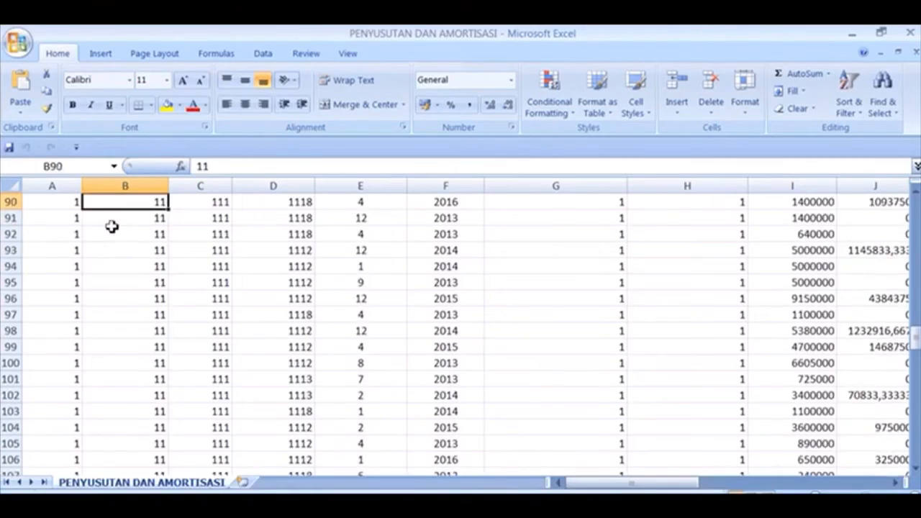
key(Up)
key(Up)
key(Up)
key(Up)
key(Up)
key(Up)
key(Up)
key(Up)
key(Up)
key(Up)
key(Up)
key(Up)
key(Up)
key(Up)
key(Up)
key(Up)
key(Up)
key(Up)
key(Up)
key(Up)
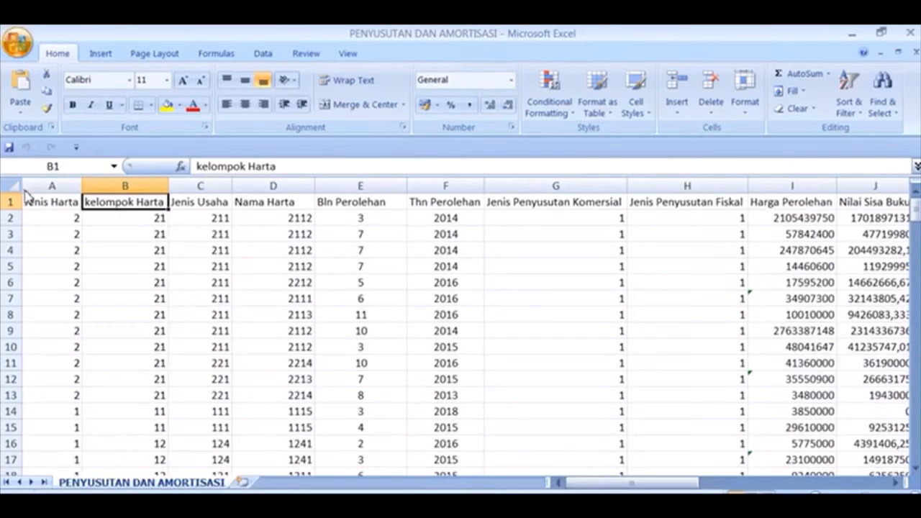
- Save the workbook as an Excel Workbook named PENYUSUTAN DAN AMORTISASI in the PT MNF folder, replacing the existing file
key(F12)
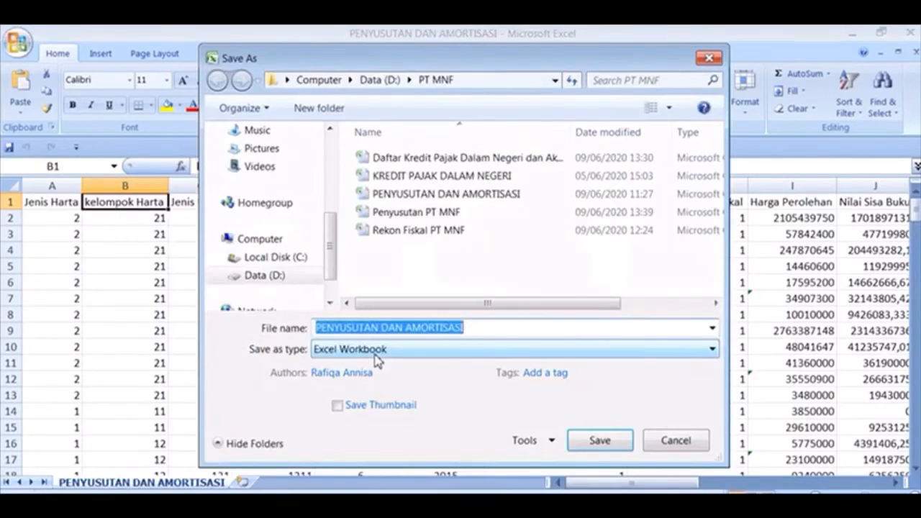
click(585, 440)
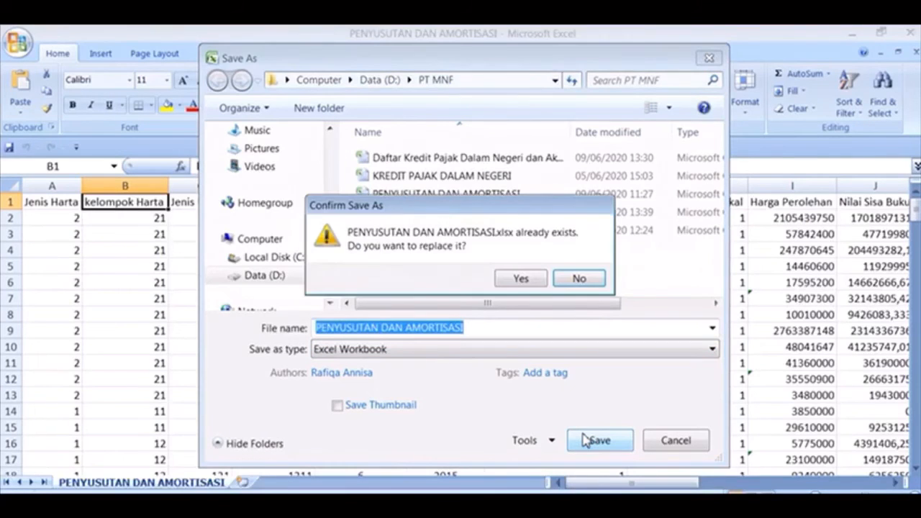
click(512, 278)
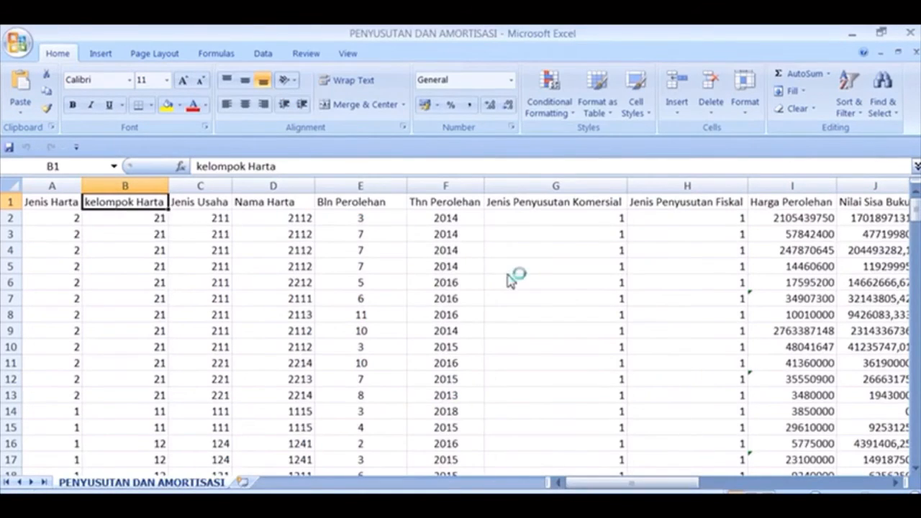
click(911, 34)
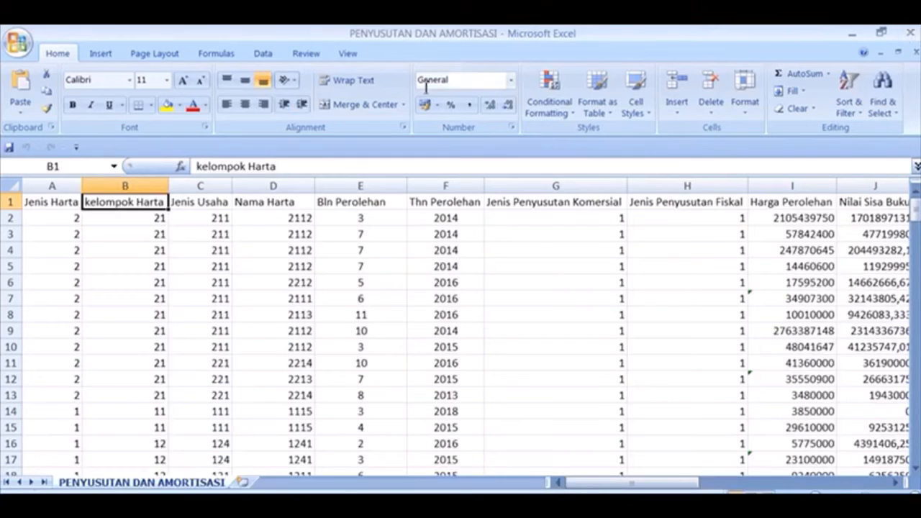
- Save a copy of PENYUSUTAN DAN AMORTISASI in CSV (Comma delimited) format in the PT MNF folder, keeping that format
click(18, 40)
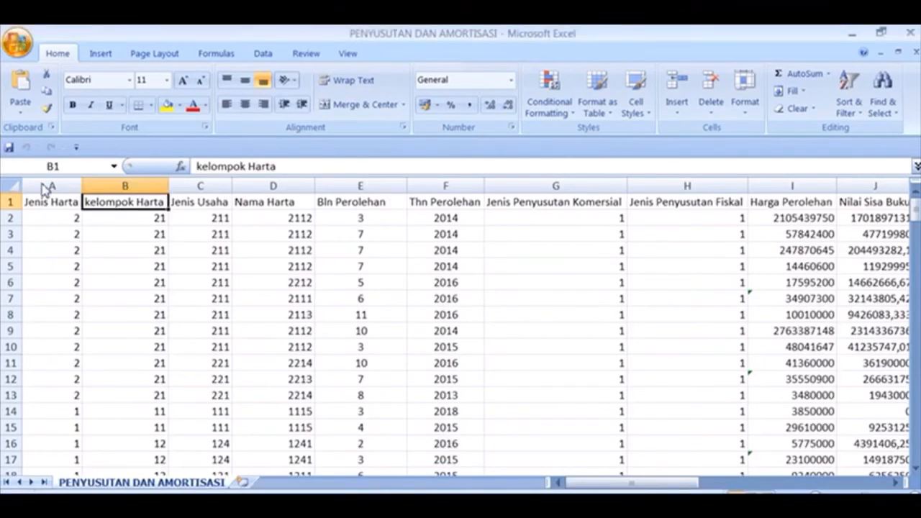
key(F12)
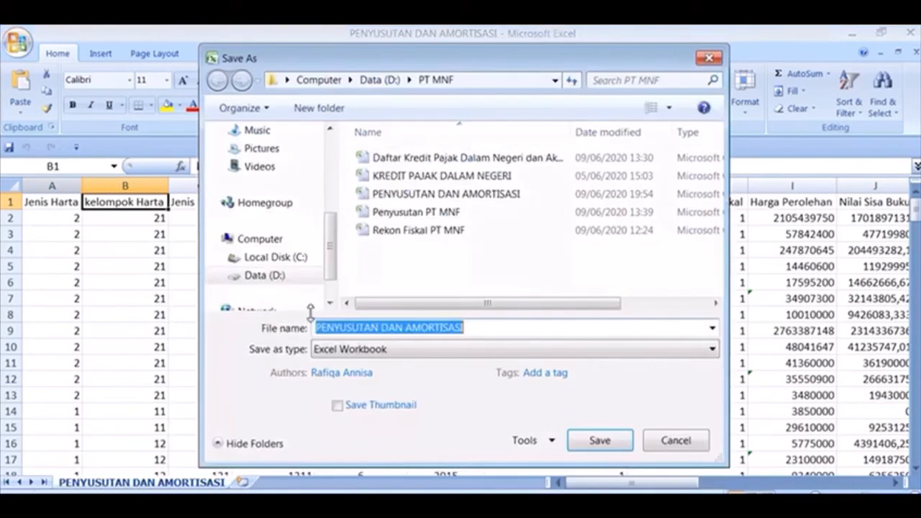
click(354, 352)
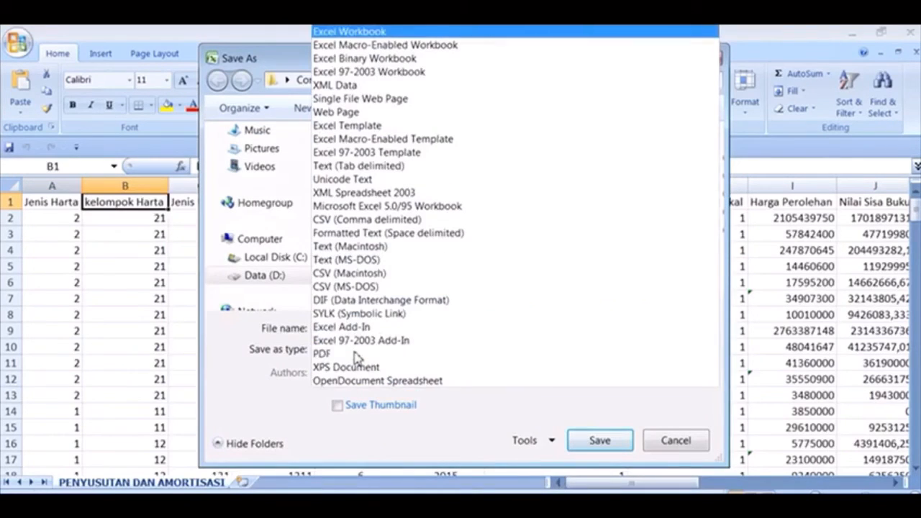
click(403, 218)
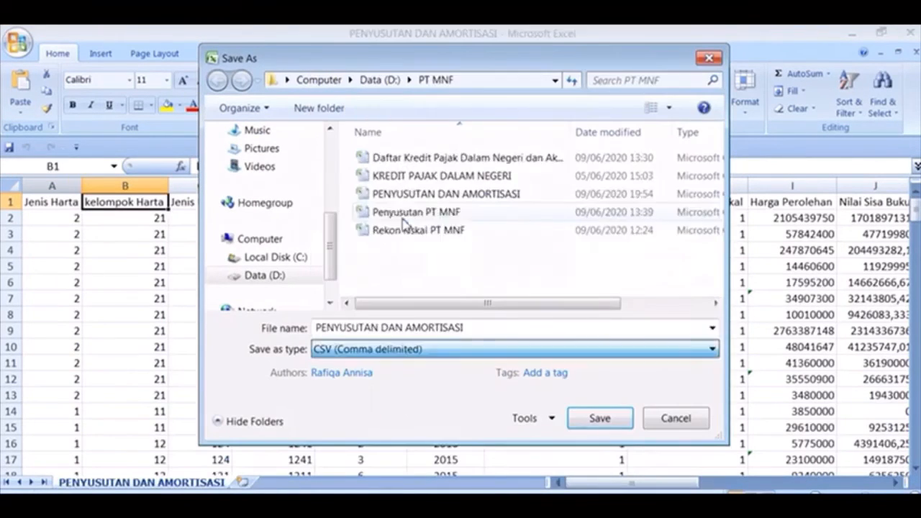
click(583, 422)
click(514, 285)
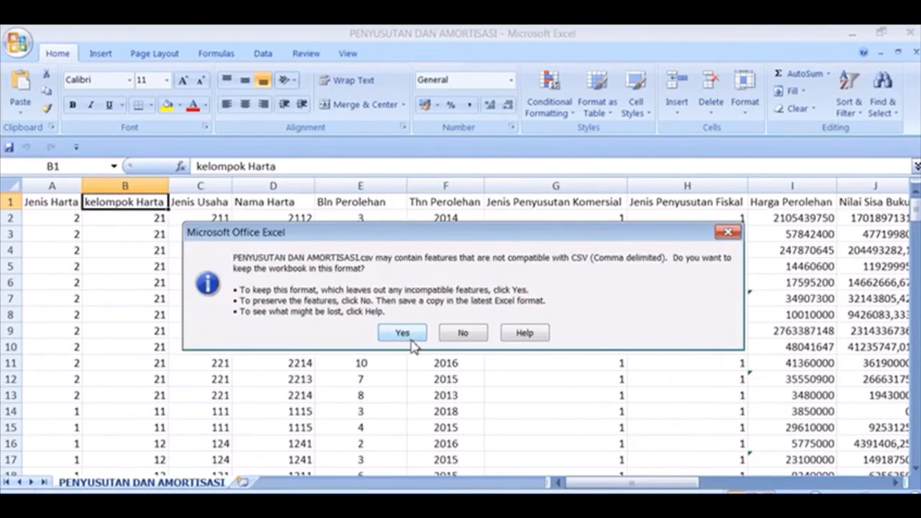
click(405, 334)
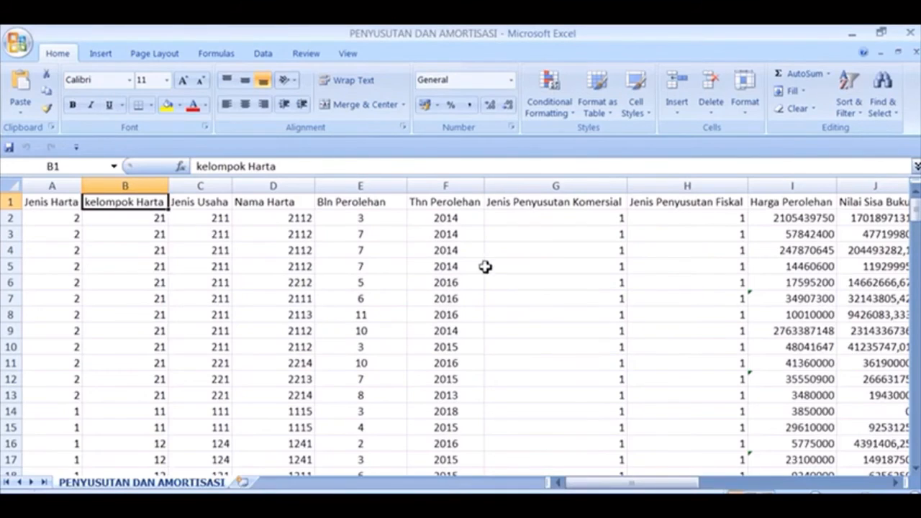
- Close PENYUSUTAN DAN AMORTISASI.csv, saving its changes and keeping the CSV format
click(910, 33)
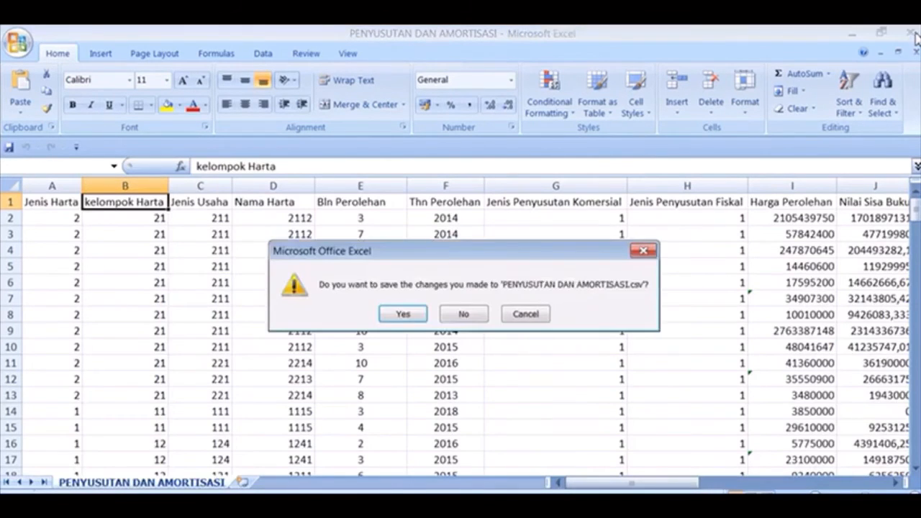
click(403, 317)
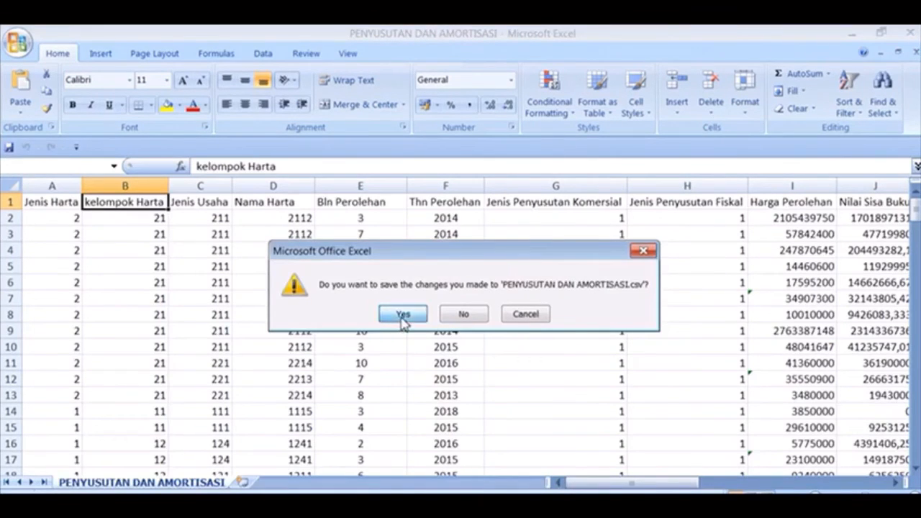
click(402, 333)
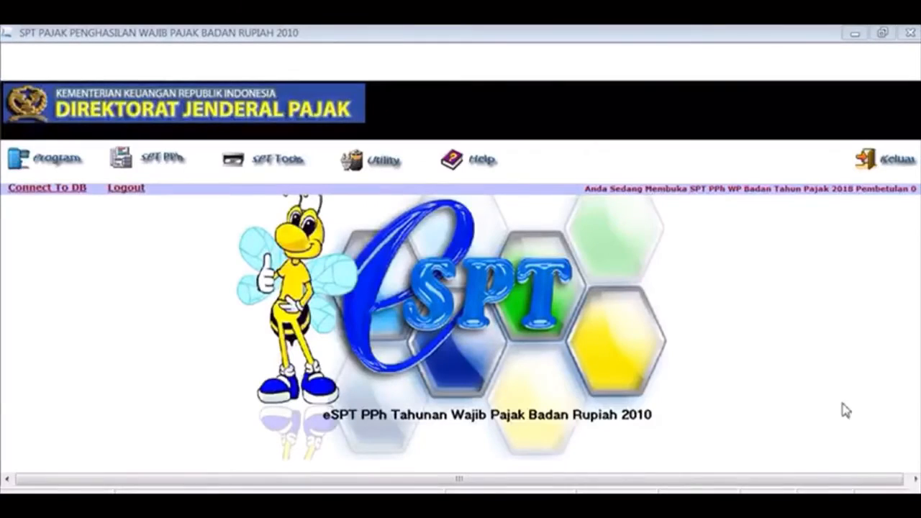
- In eSPT, set up a data import of Penyusutan dan Amortisasi Fiskal Badan for Tahun Pajak 2018 from PENYUSUTAN DAN AMORTISASI.csv
click(379, 161)
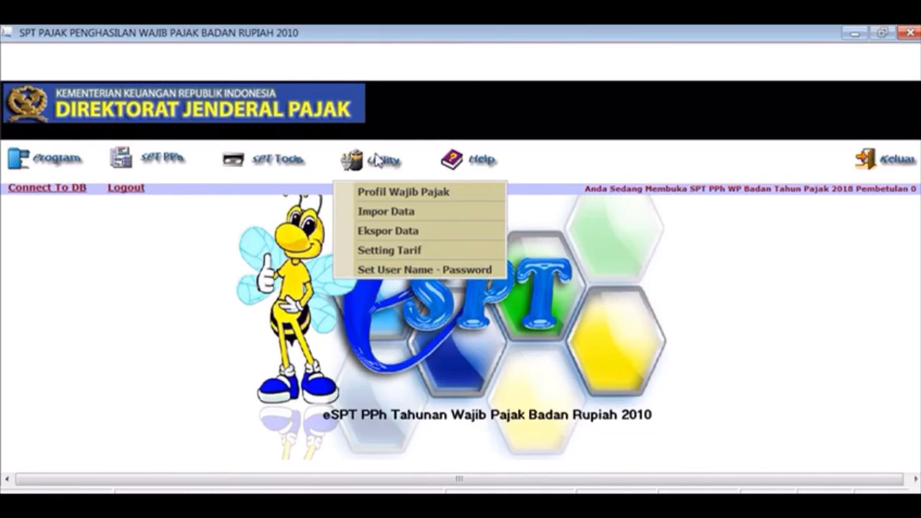
click(379, 212)
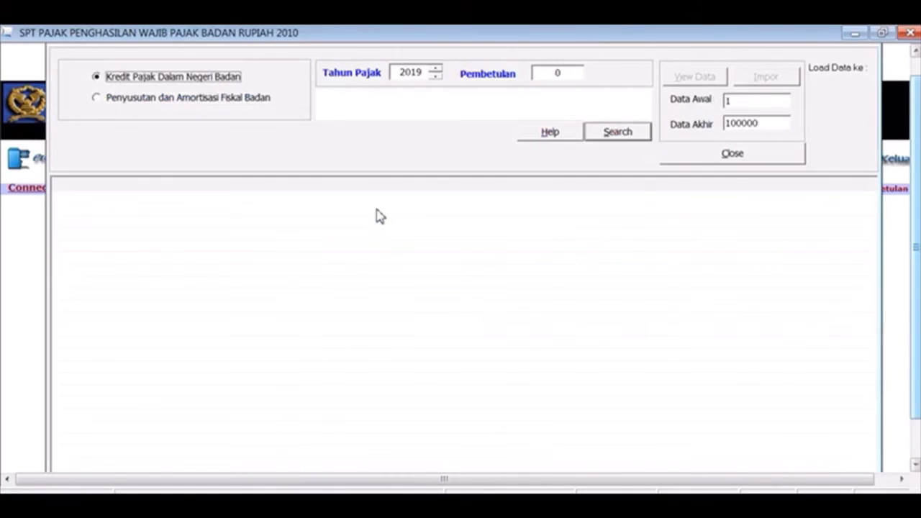
click(252, 105)
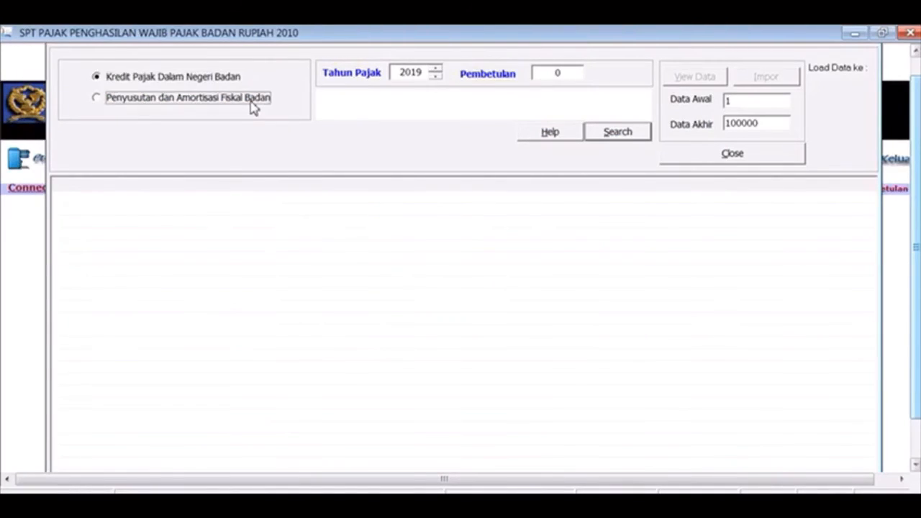
click(434, 80)
click(621, 136)
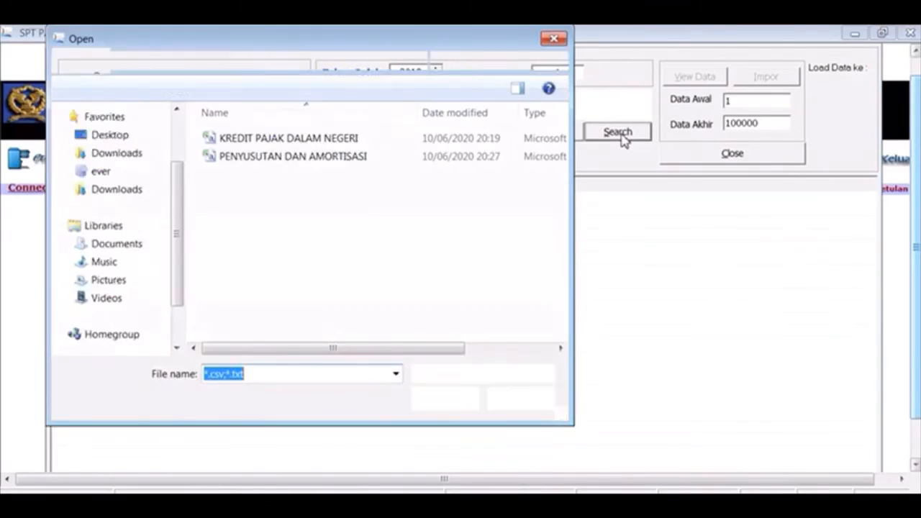
double_click(446, 157)
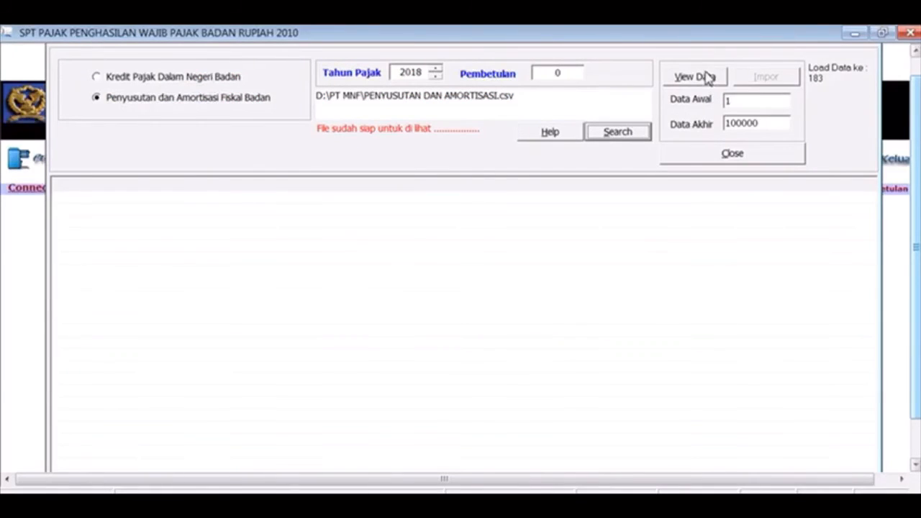
- Preview the records of the selected CSV file and import them, closing the import form when done
click(701, 76)
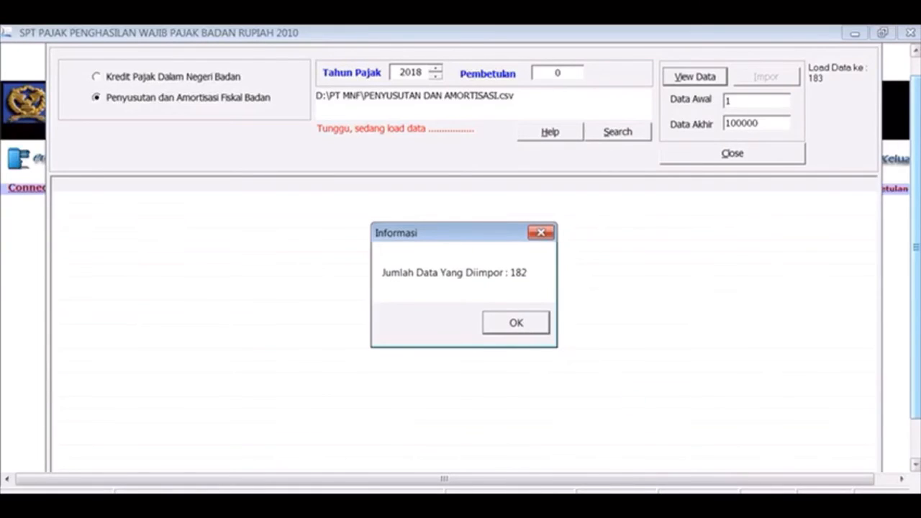
click(526, 324)
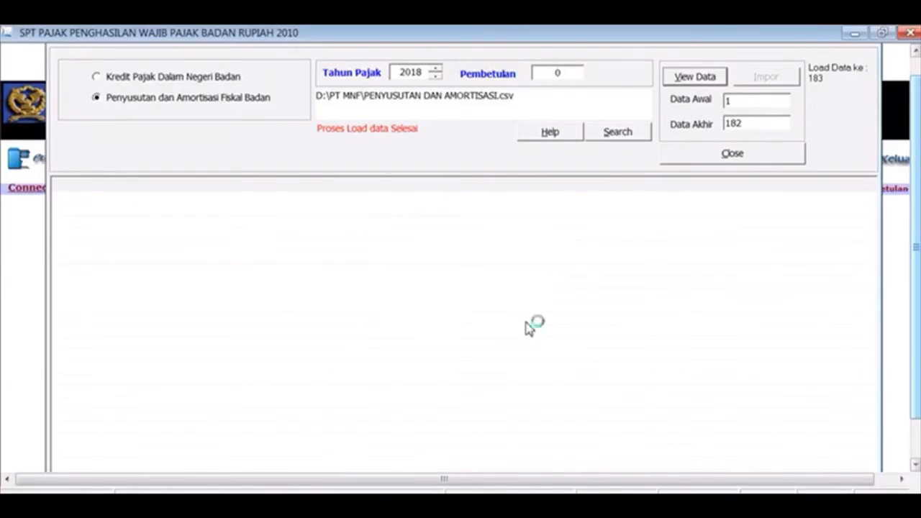
click(705, 81)
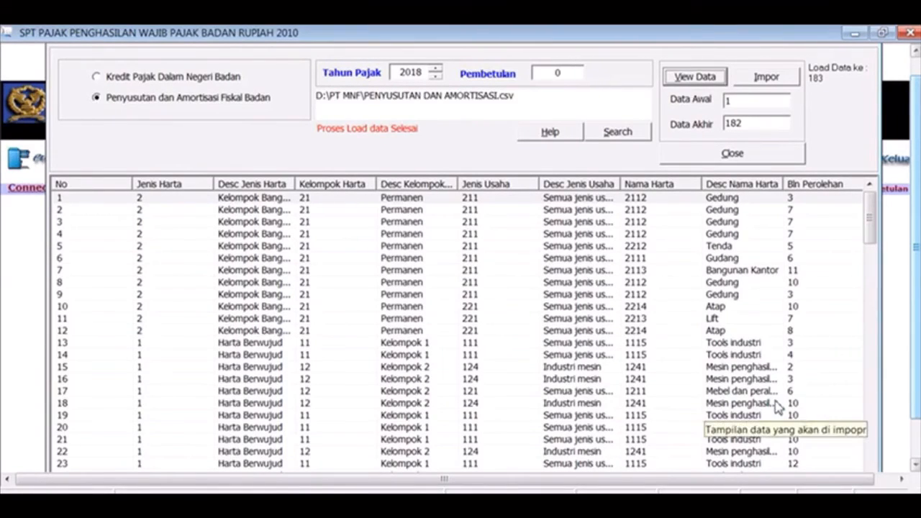
click(752, 84)
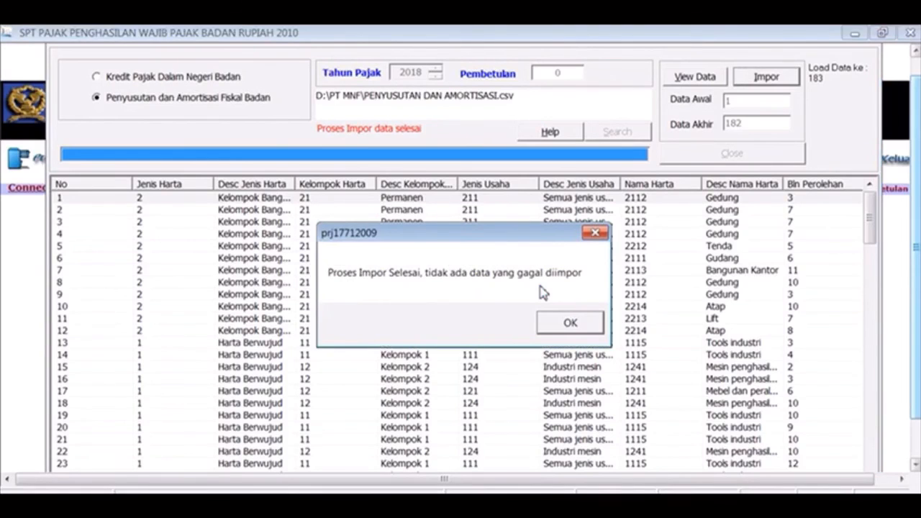
click(570, 322)
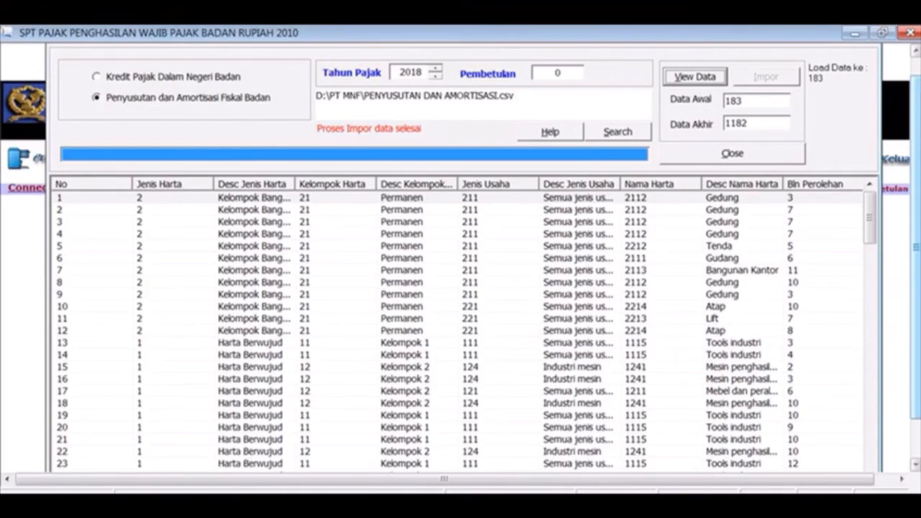
click(774, 159)
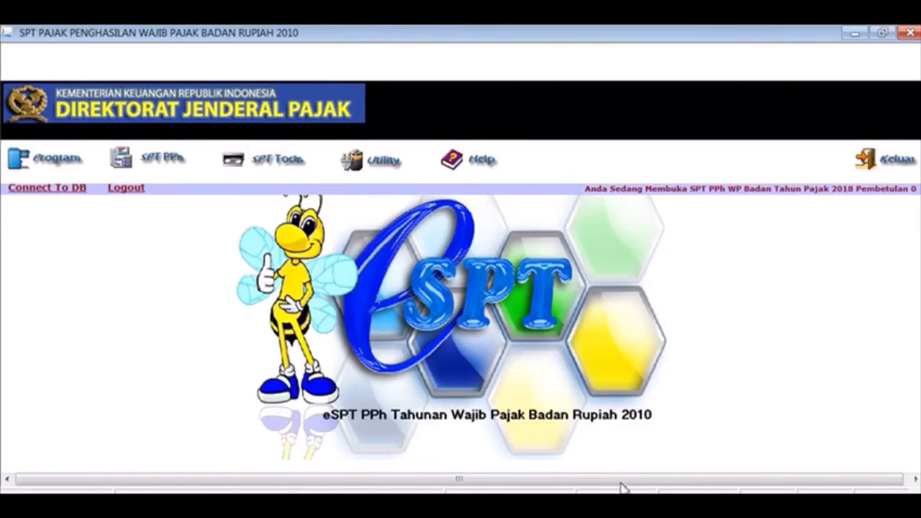
- Open the special attachment Daftar Penyusutan dan Amortisasi Fiskal for the 2018 SPT
click(158, 162)
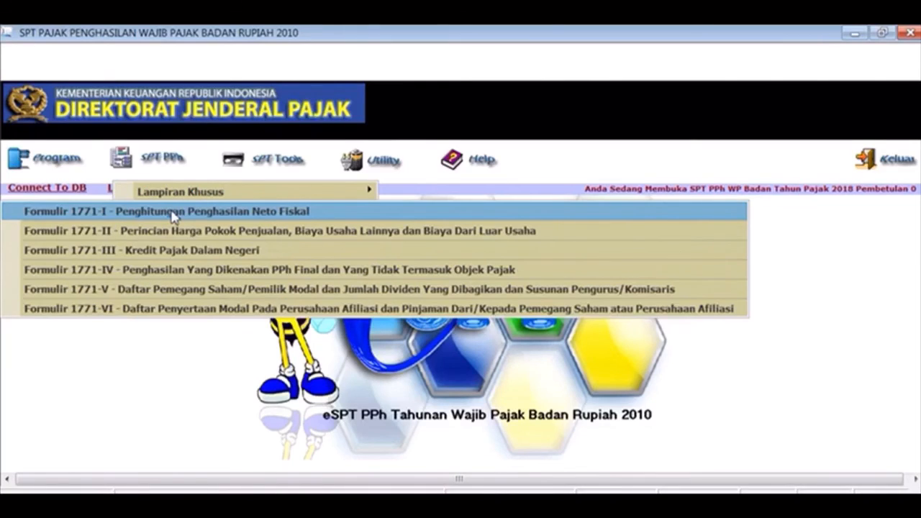
mouse_move(354, 200)
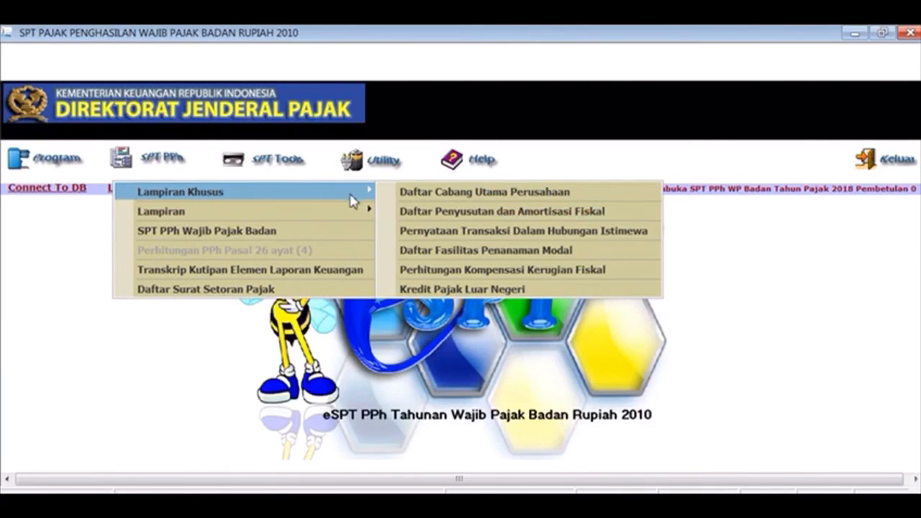
click(394, 210)
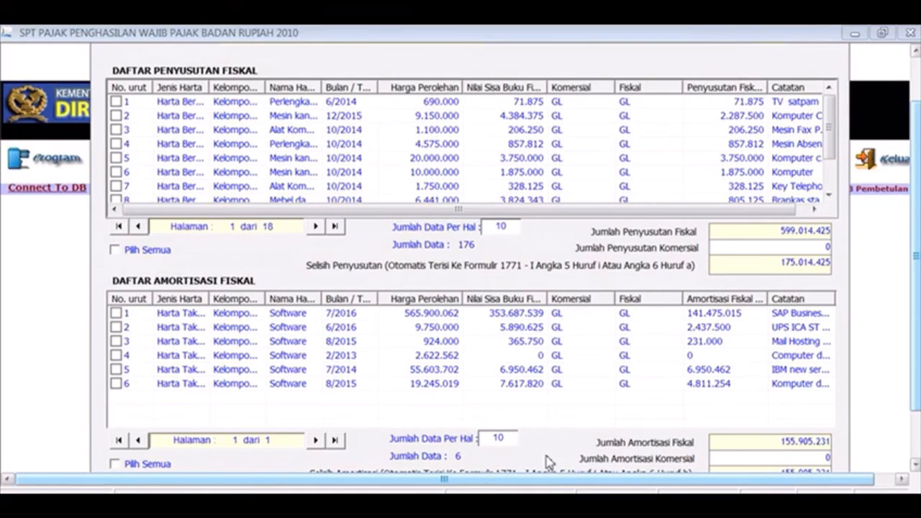
- Look up the commercial Biaya penyusutan in Excel's Rekon Fiskal PT MNF and enter 424.000.000 as Jumlah Penyusutan Komersial in eSPT
click(433, 495)
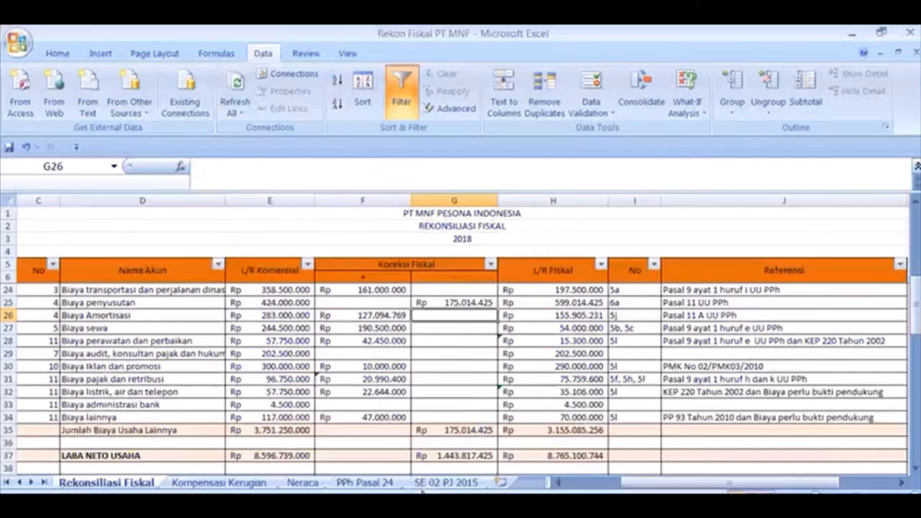
key(Up)
key(Left)
key(Left)
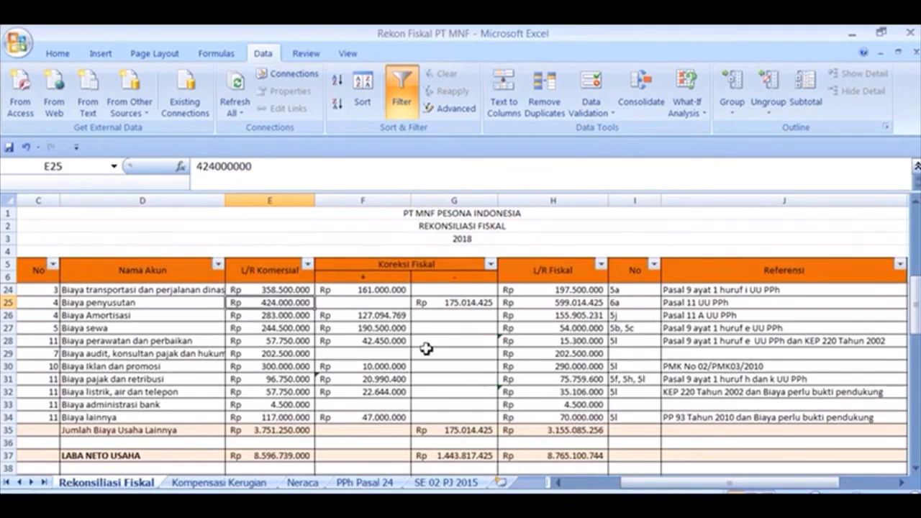
key(alt+Tab)
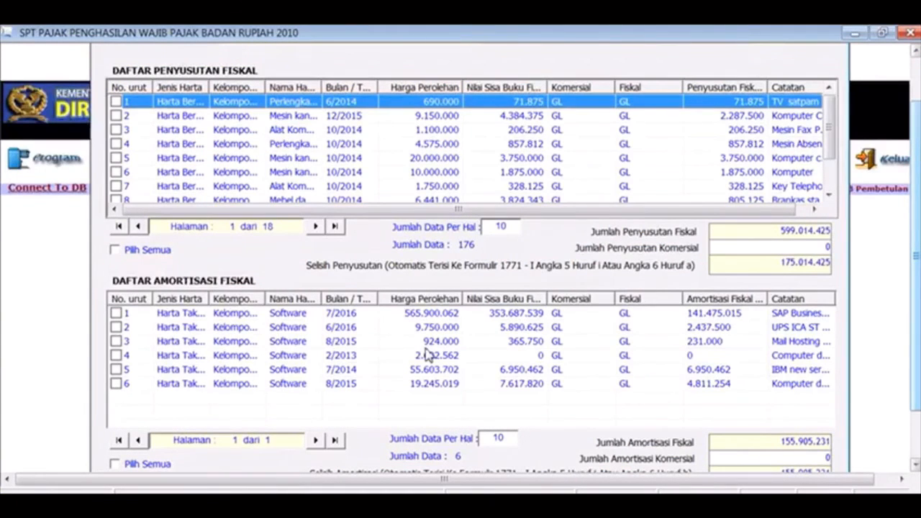
click(829, 246)
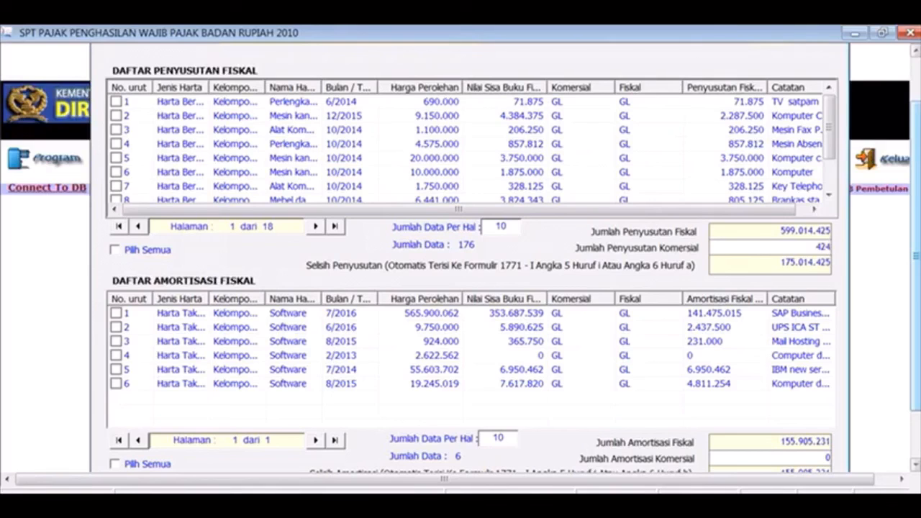
text(424.000.000)
- Look up the commercial Biaya Amortisasi in the Excel reconciliation and enter 283.000.000 as Jumlah Amortisasi Komersial in eSPT
key(alt+Tab)
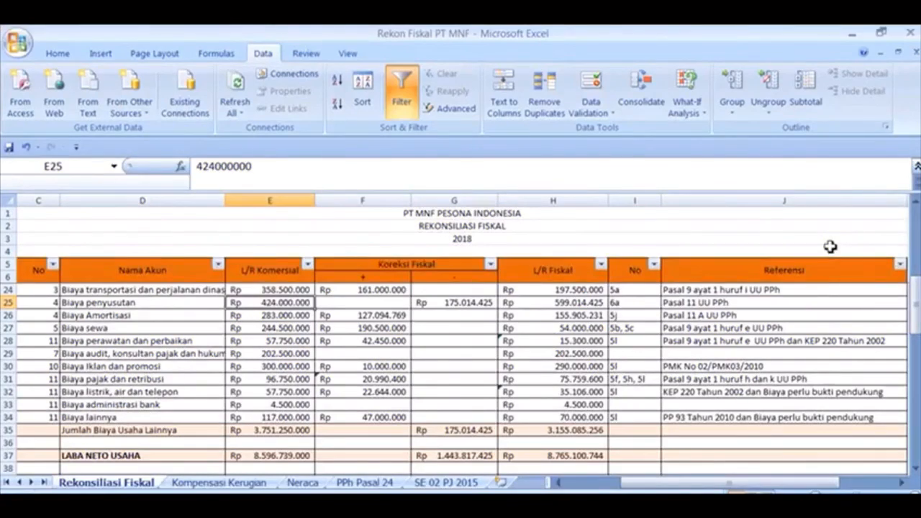
key(Down)
key(alt+Tab)
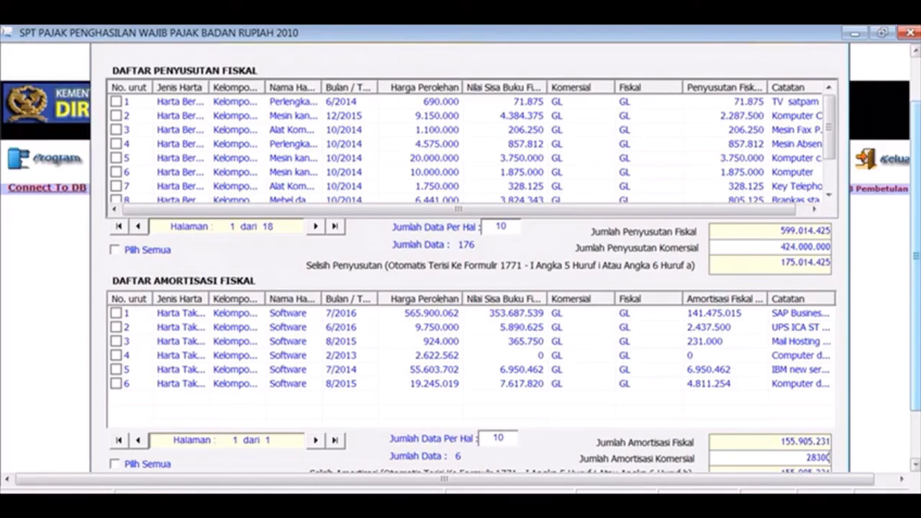
key(Tab)
drag(916, 374, 916, 428)
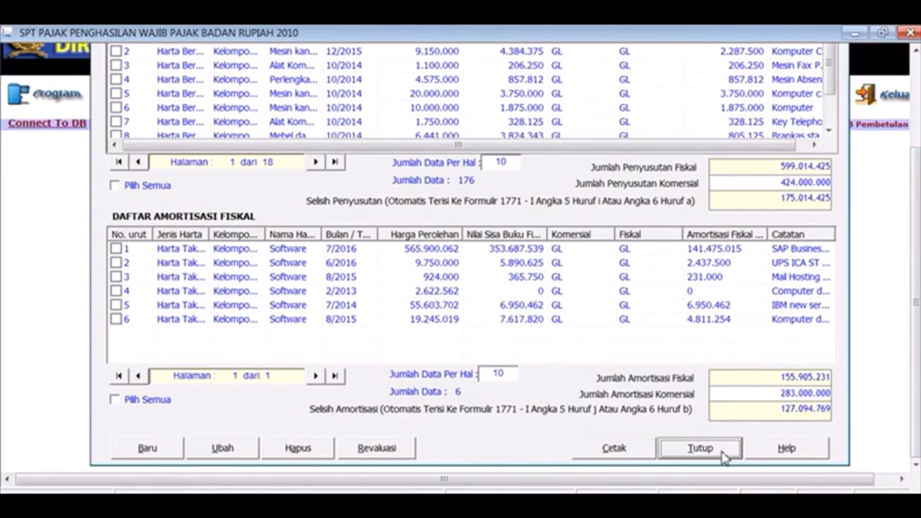
- Compare the amortisation difference with the positive fiscal correction for Biaya Amortisasi in Excel, and close the eSPT depreciation and amortisation list
key(alt+Tab)
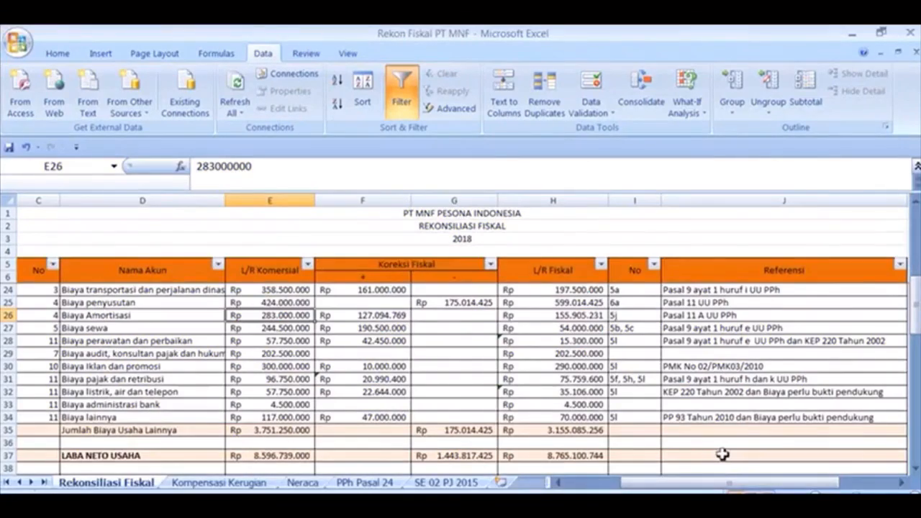
key(Right)
key(alt+Tab)
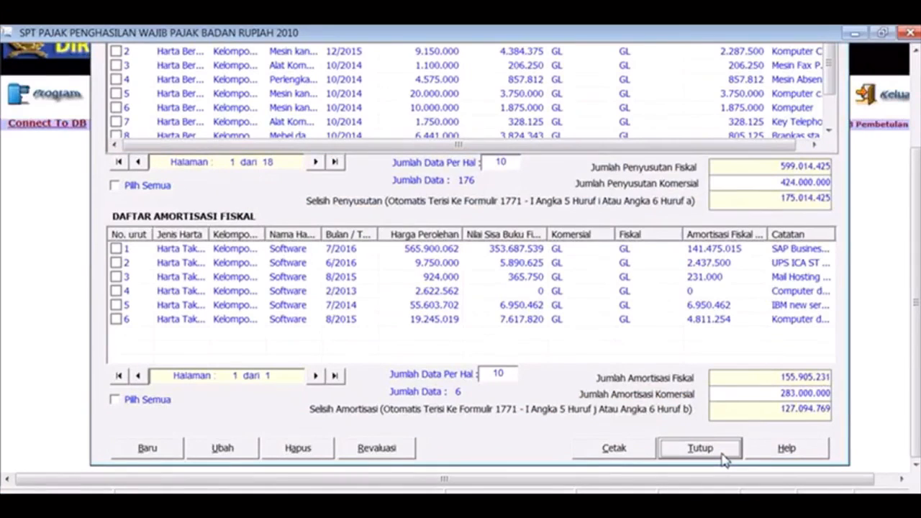
click(720, 450)
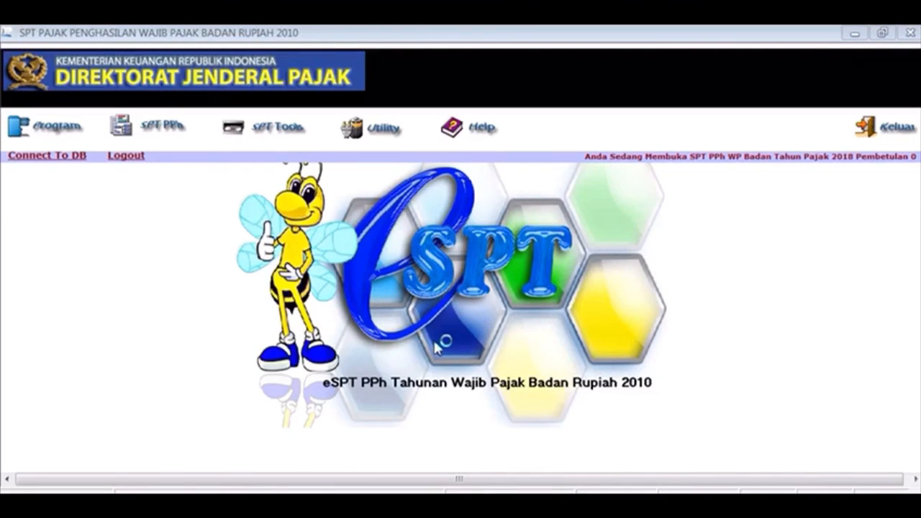
- Open Formulir 1771-I and examine the positive fiscal adjustments on page 2 and the negative ones on page 3
click(143, 128)
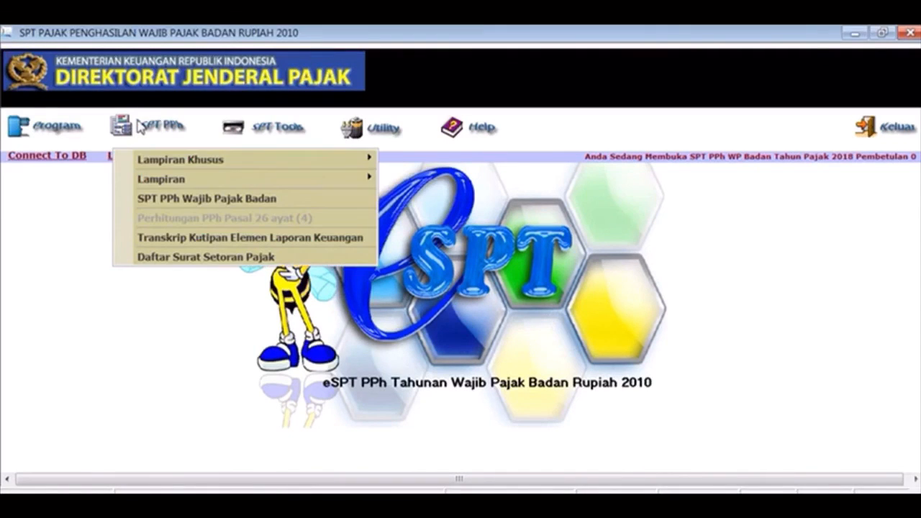
click(161, 186)
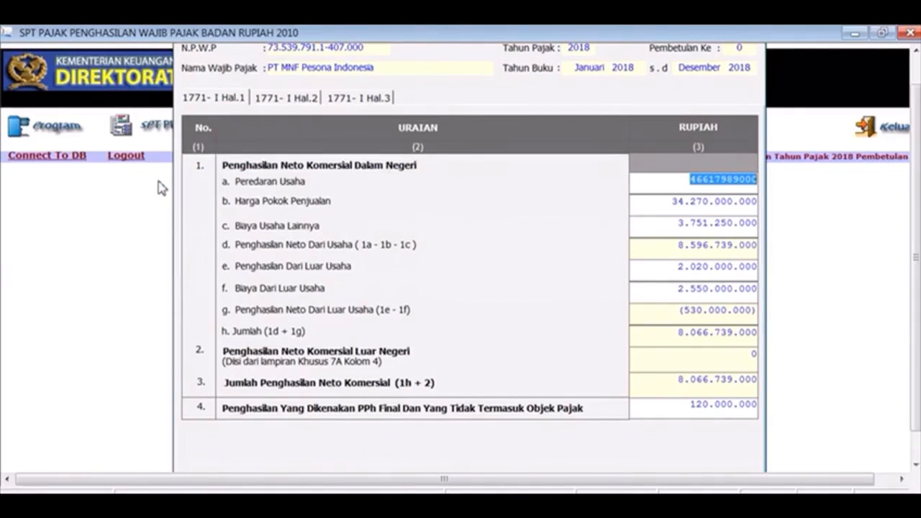
click(309, 98)
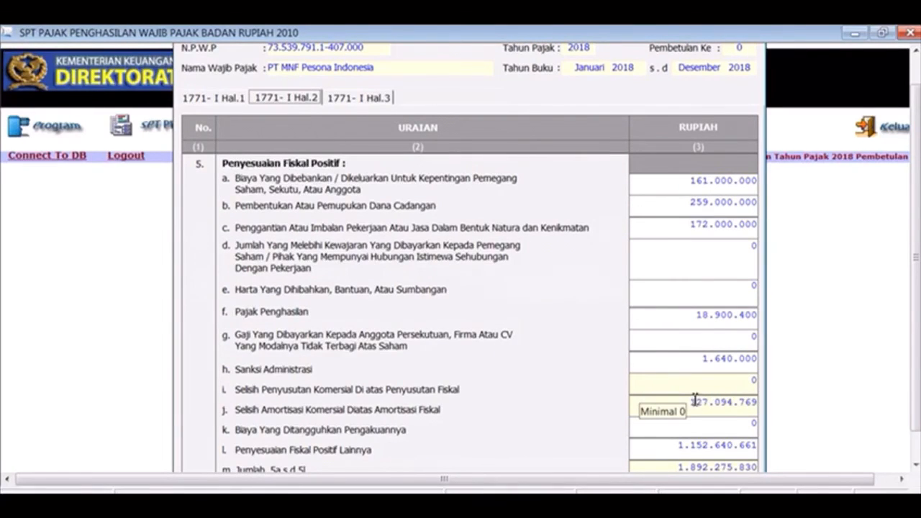
click(370, 101)
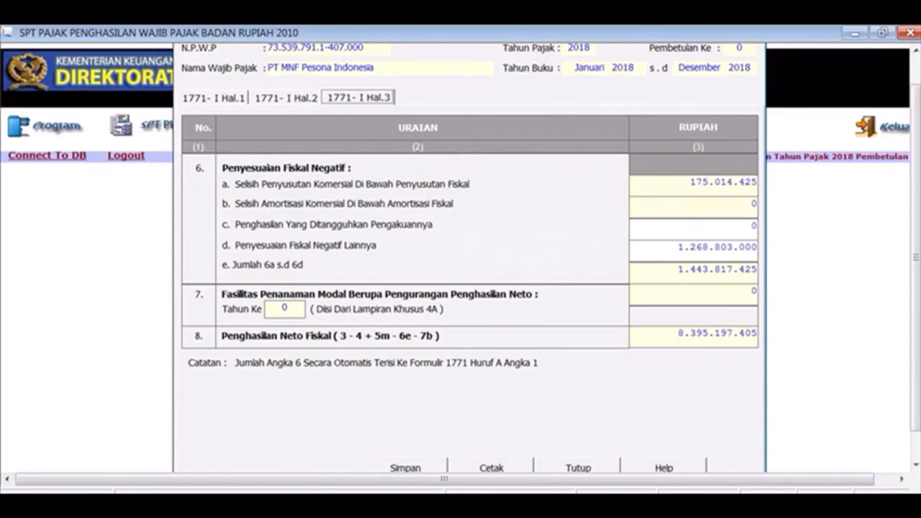
- Check Penghasilan Neto Fiskal against the fiscal LABA NETO SEBELUM PAJAK in Excel, and save Formulir 1771-I in eSPT
click(403, 492)
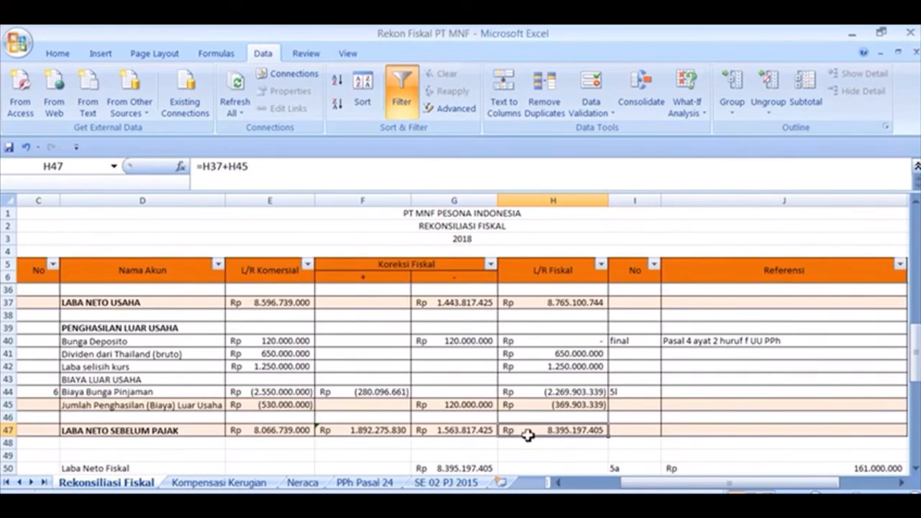
key(alt+Tab)
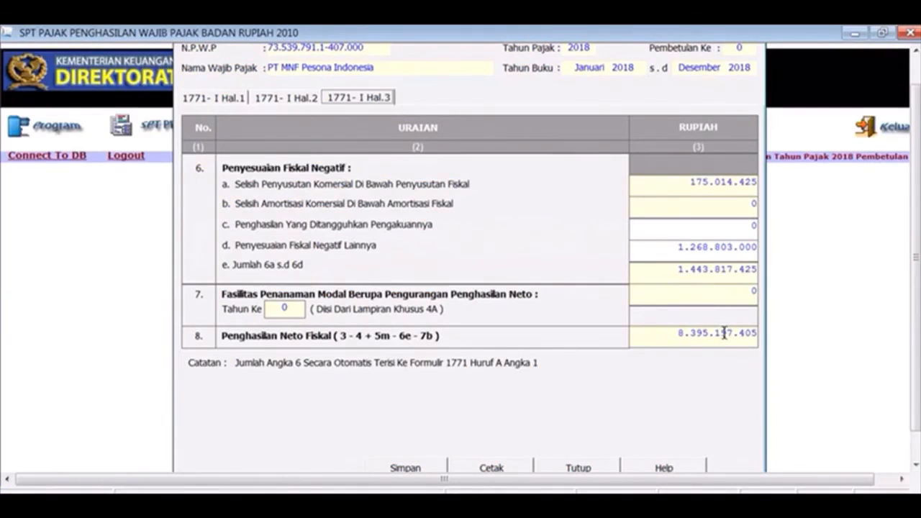
click(432, 467)
click(472, 328)
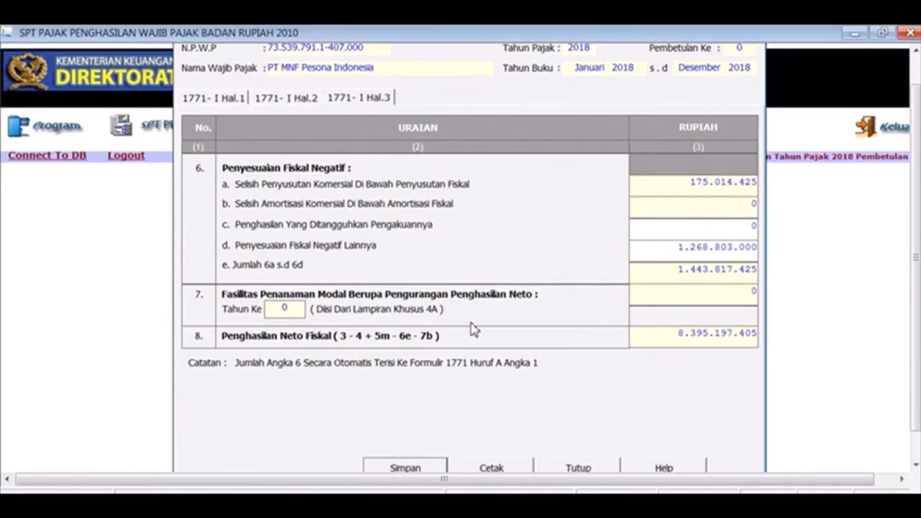
click(518, 331)
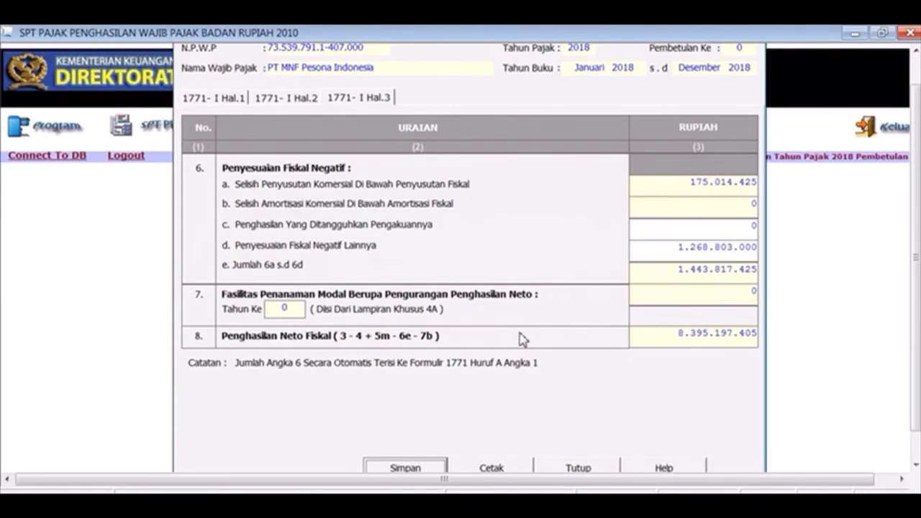